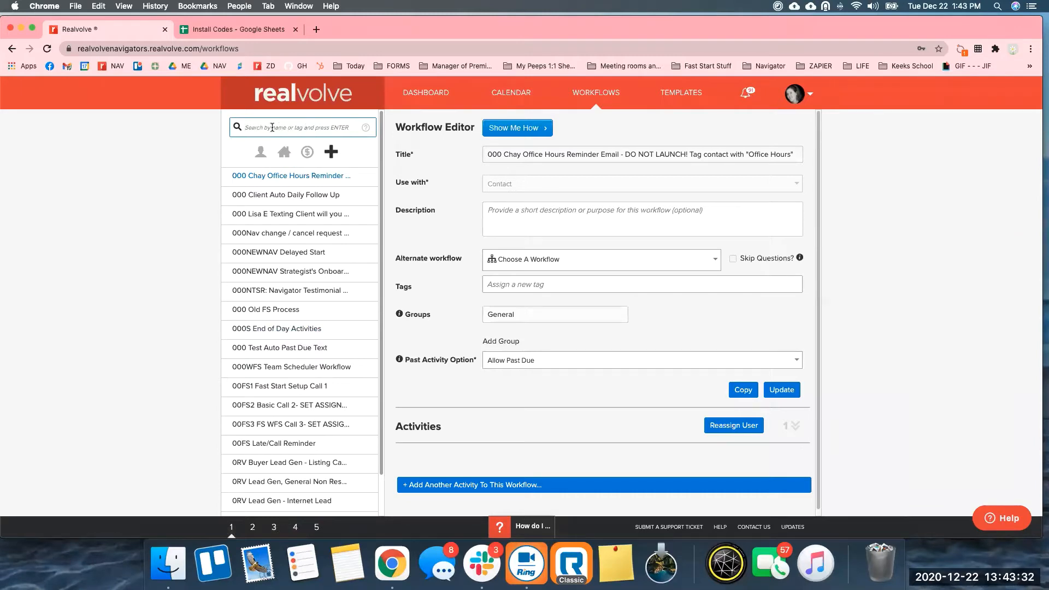
Search the workflow sidebar for 'nurture' to list the four nurture workflows.
{"action": "type", "text": "nurture"}
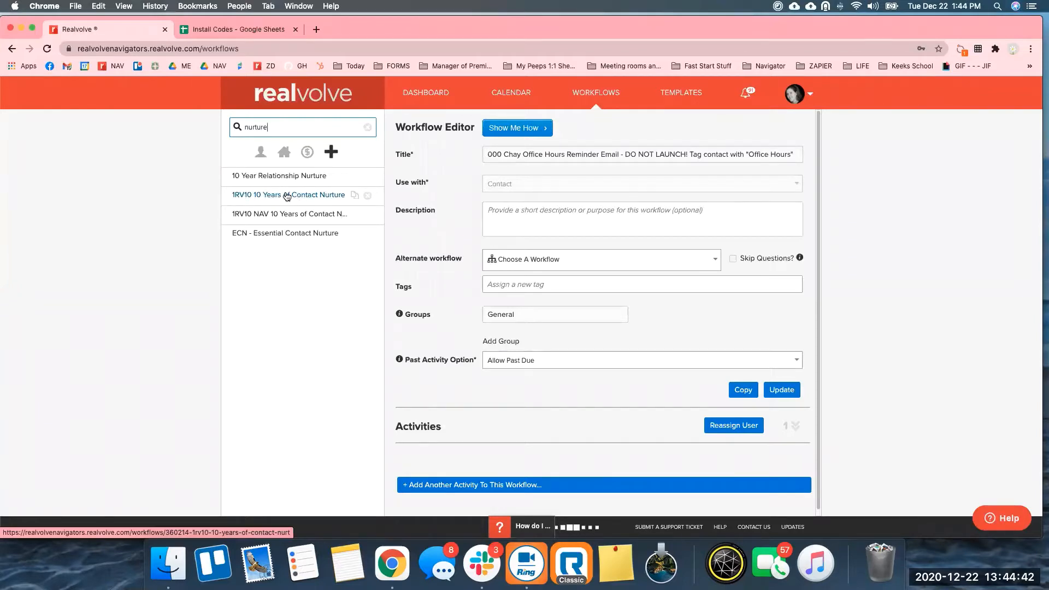
Load '1RV10 10 Years of Contact Nurture' in the editor and highlight the 1RV10 title prefix.
{"action": "left_click", "coordinate": [287, 195]}
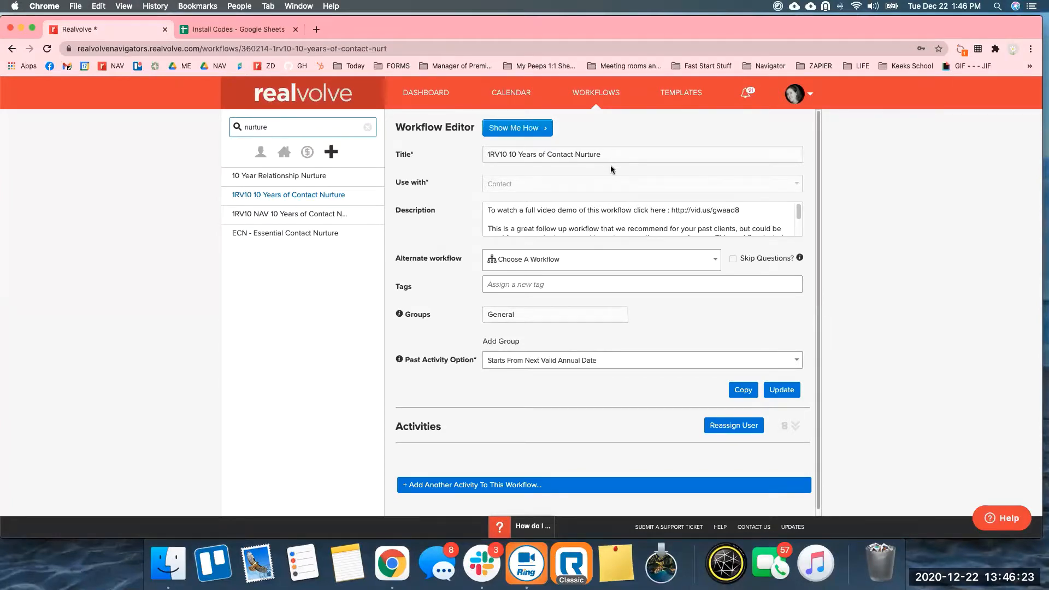
{"action": "double_click", "coordinate": [482, 154]}
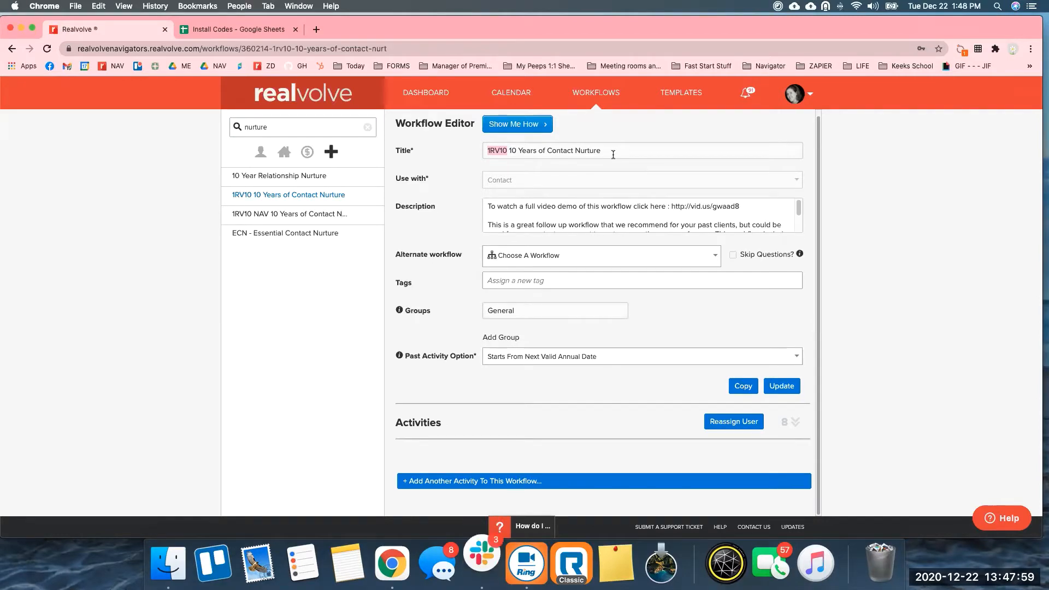
{"action": "triple_click", "coordinate": [432, 178]}
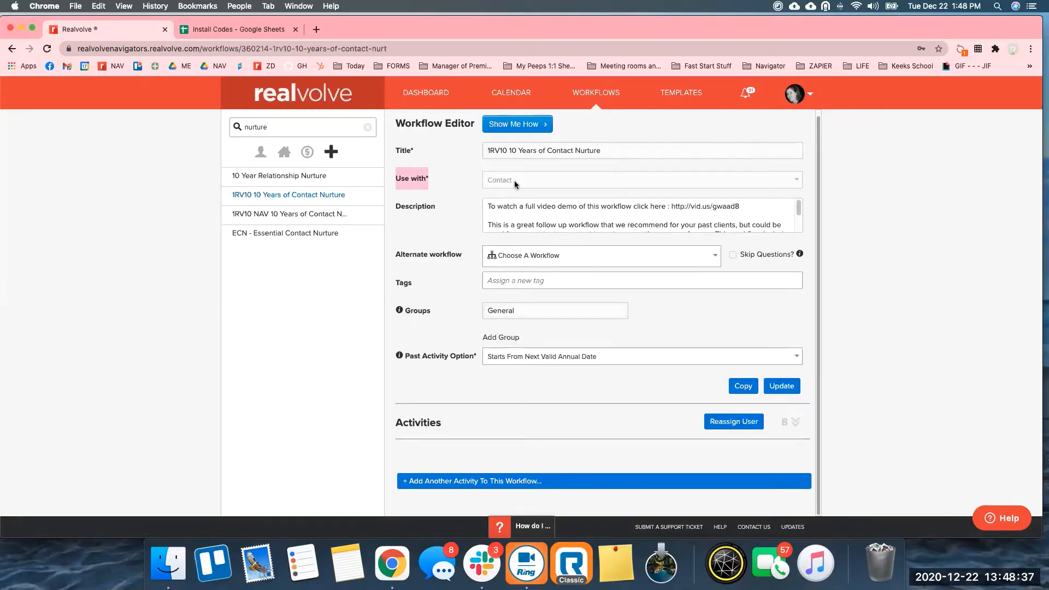
{"action": "left_click_drag", "start_coordinate": [395, 206], "coordinate": [429, 204]}
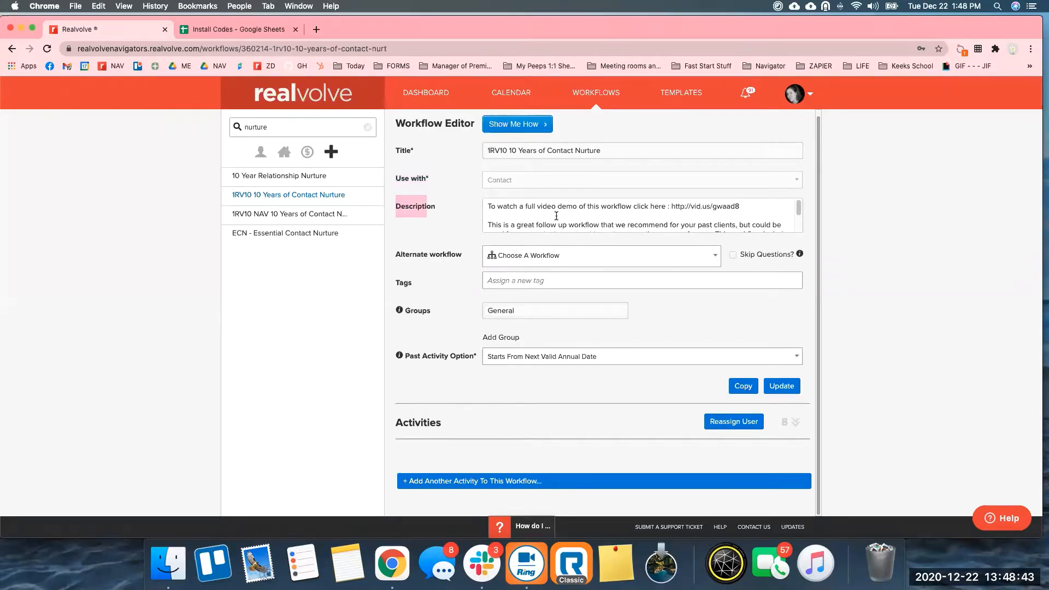
{"action": "left_click_drag", "start_coordinate": [670, 207], "coordinate": [762, 205]}
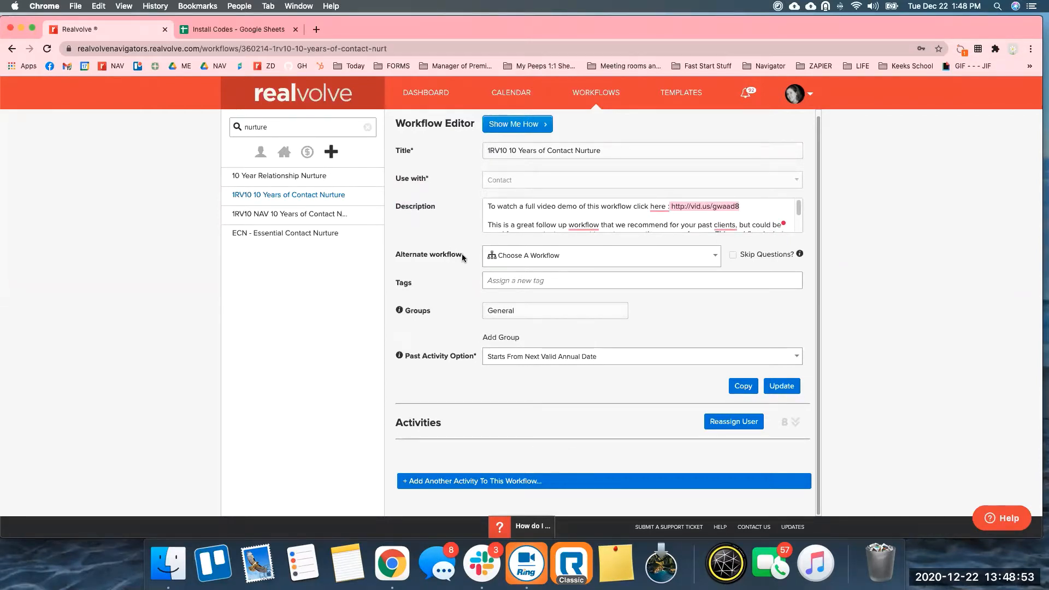
{"action": "left_click_drag", "start_coordinate": [461, 254], "coordinate": [381, 259]}
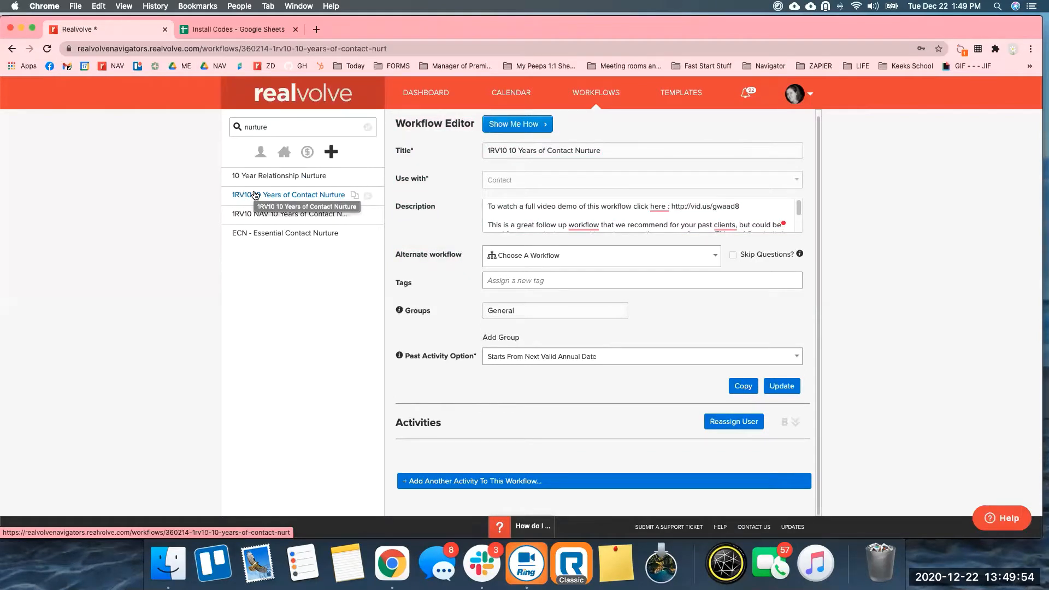
{"action": "left_click", "coordinate": [412, 253]}
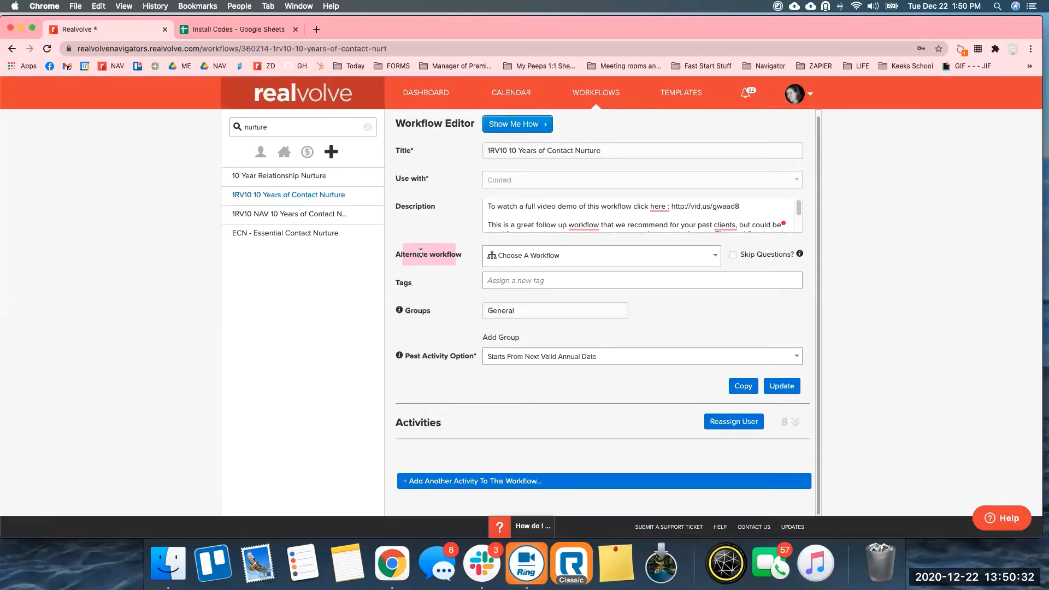
Add the 'Nuture' tag to the workflow's Tags field.
{"action": "left_click", "coordinate": [522, 279]}
{"action": "type", "text": "Nuture"}
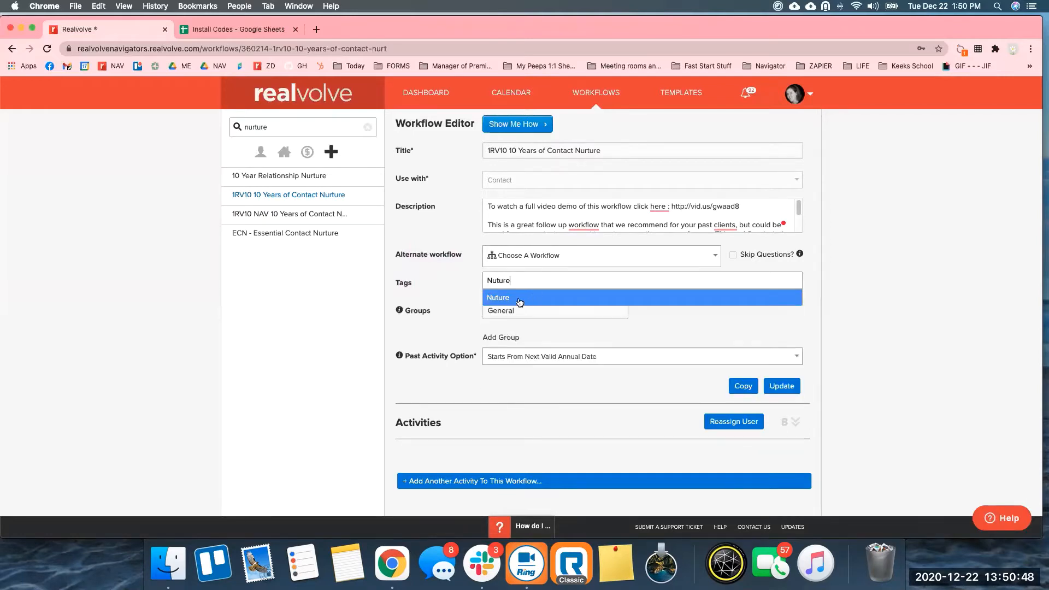
{"action": "left_click", "coordinate": [520, 296]}
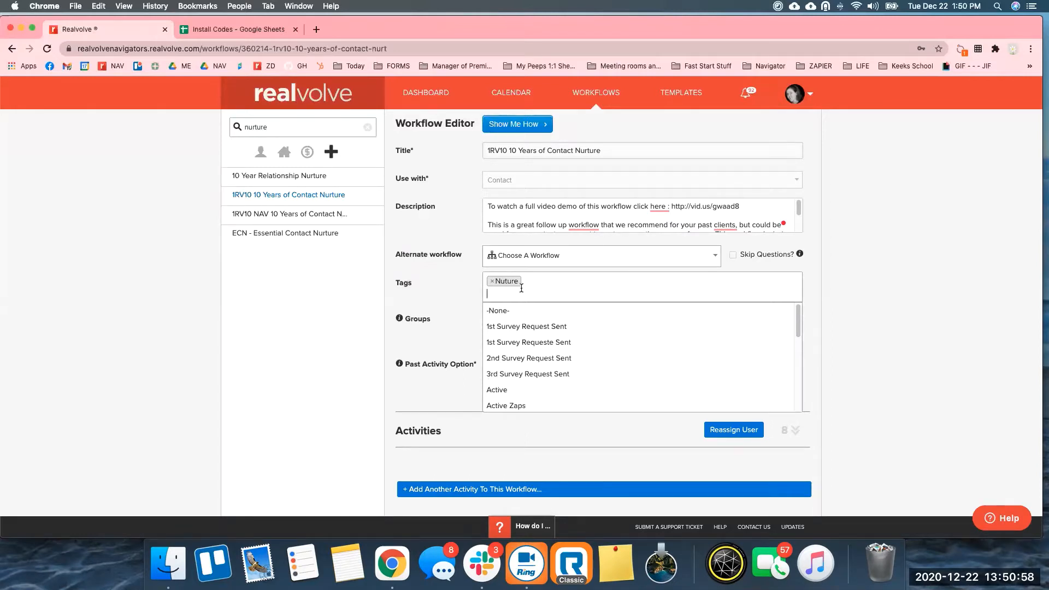
{"action": "left_click", "coordinate": [462, 284]}
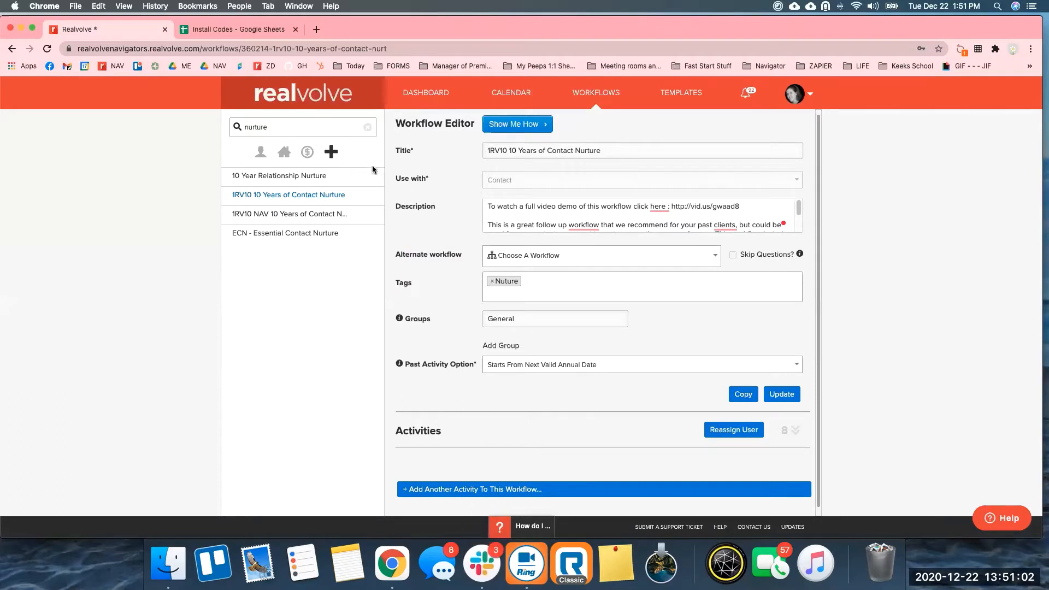
Highlight the word Nurture in the title, then the Groups and Past Activity Option settings.
{"action": "left_click", "coordinate": [291, 133]}
{"action": "double_click", "coordinate": [611, 151]}
{"action": "double_click", "coordinate": [404, 320]}
{"action": "left_click_drag", "start_coordinate": [473, 365], "coordinate": [403, 370]}
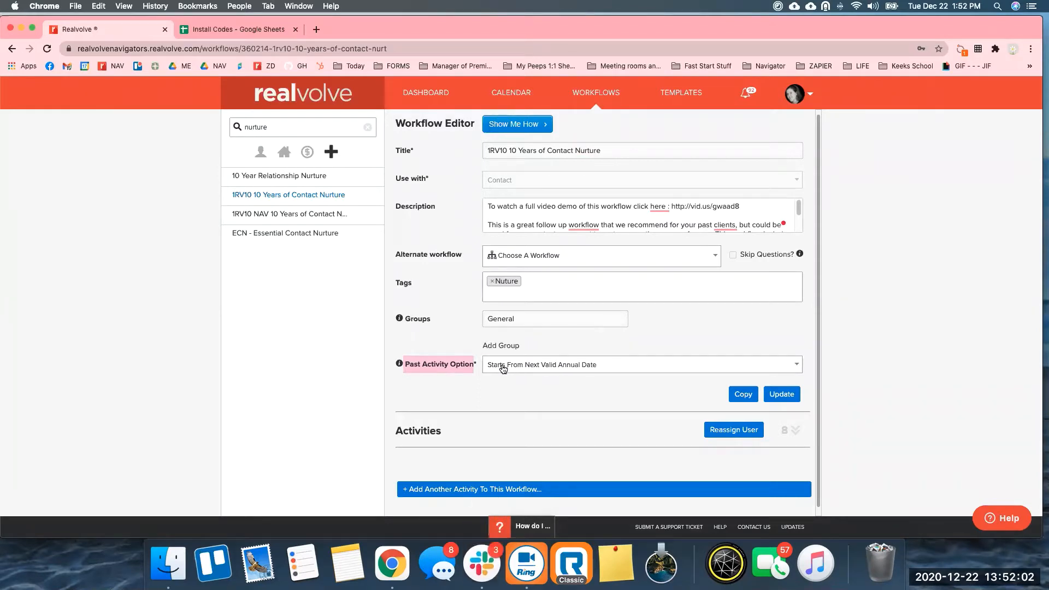
Expand the 8 activities, scroll through them from Qtr 1 Call onward, then collapse and re-expand the list.
{"action": "left_click", "coordinate": [797, 433]}
{"action": "left_click_drag", "start_coordinate": [820, 223], "coordinate": [817, 459]}
{"action": "scroll", "coordinate": [598, 439], "scroll_direction": "down", "scroll_amount": 5}
{"action": "scroll", "coordinate": [572, 340], "scroll_direction": "down", "scroll_amount": 1}
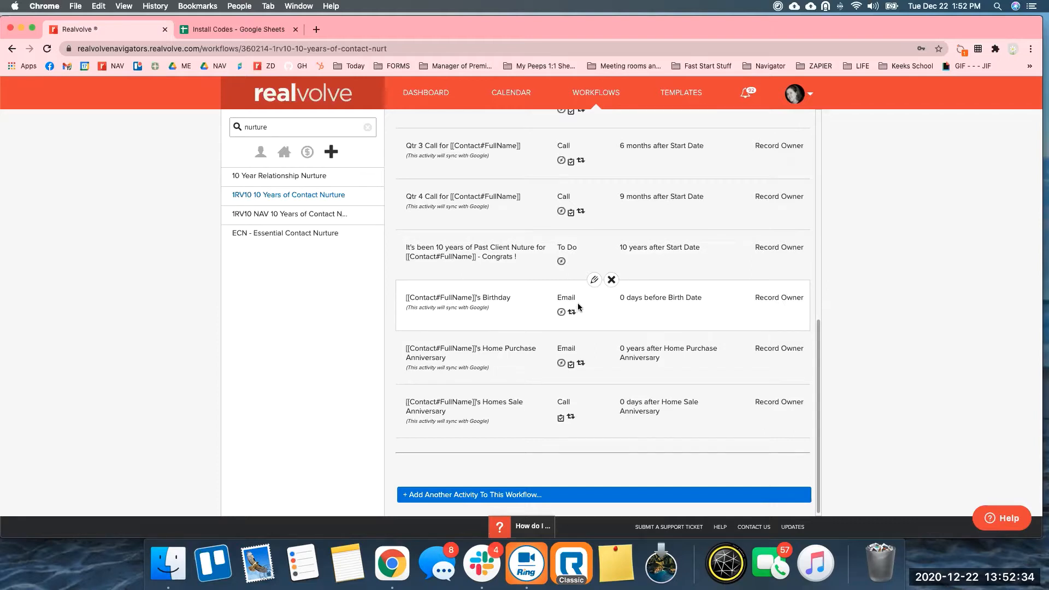
{"action": "scroll", "coordinate": [587, 307], "scroll_direction": "up", "scroll_amount": 2}
{"action": "scroll", "coordinate": [595, 307], "scroll_direction": "up", "scroll_amount": 8}
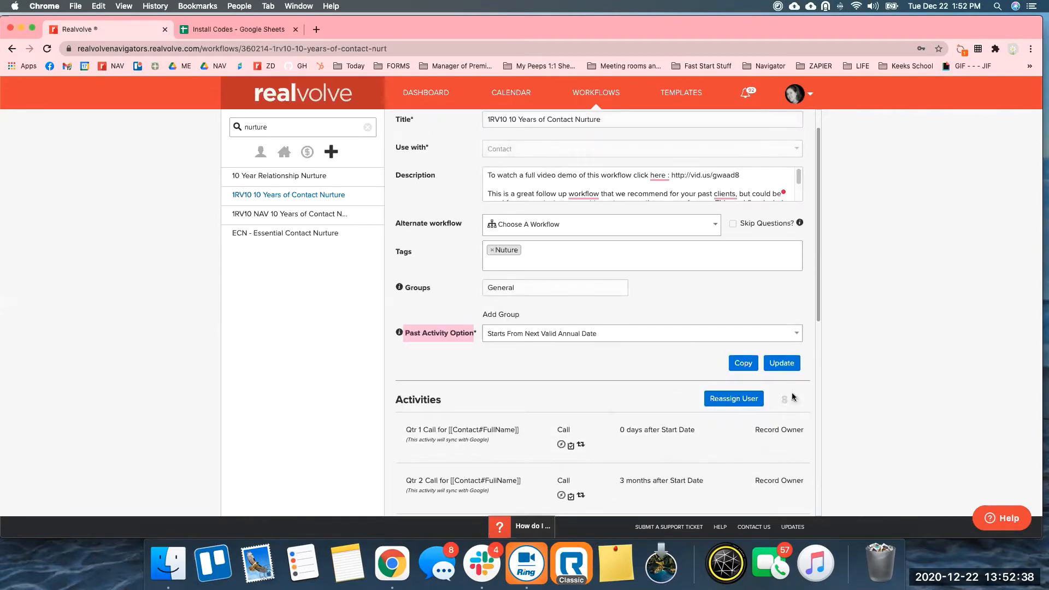
{"action": "left_click", "coordinate": [796, 400]}
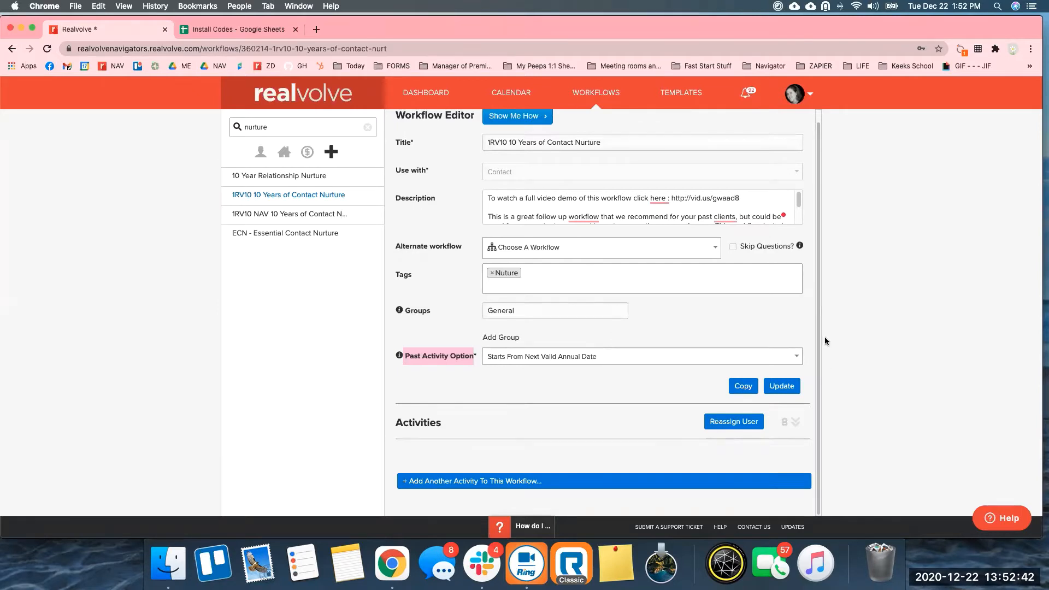
{"action": "left_click", "coordinate": [795, 424]}
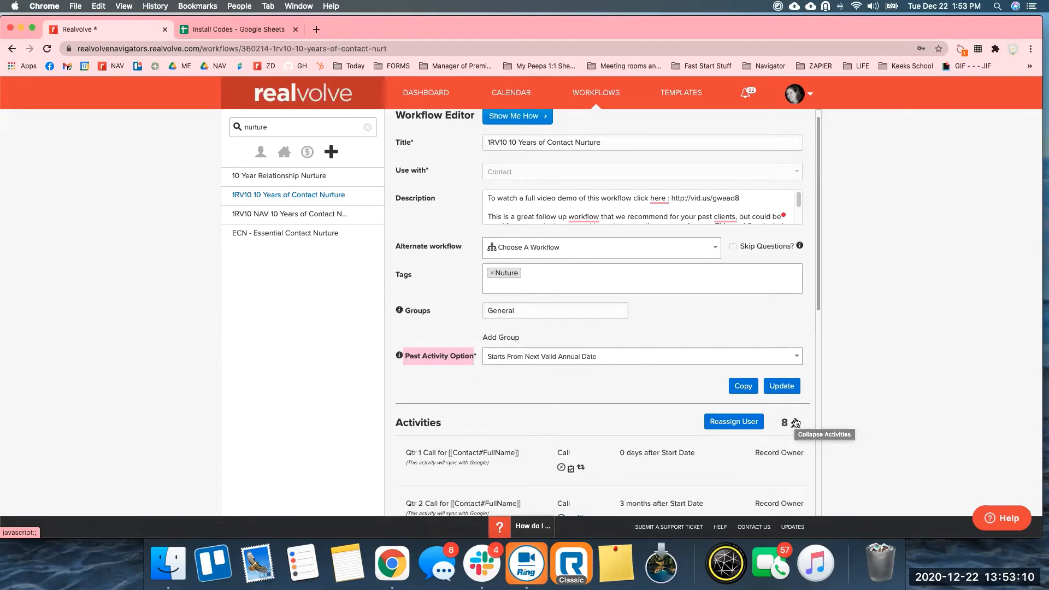
Copy the workflow to a new workflow titled '1rv10EM contact nurture'.
{"action": "left_click", "coordinate": [742, 388]}
{"action": "left_click", "coordinate": [743, 387]}
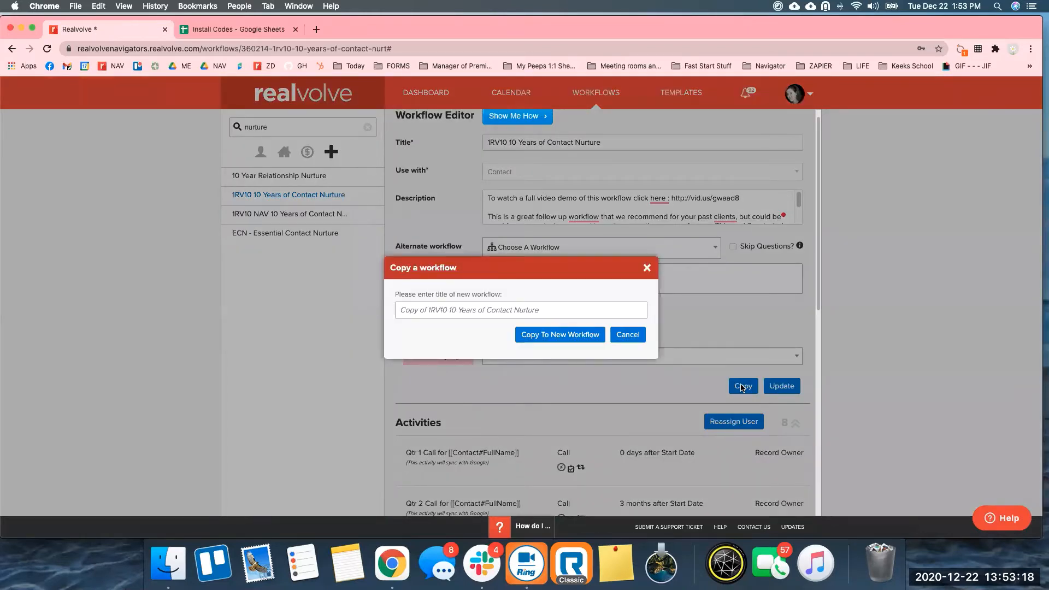
{"action": "left_click", "coordinate": [465, 310]}
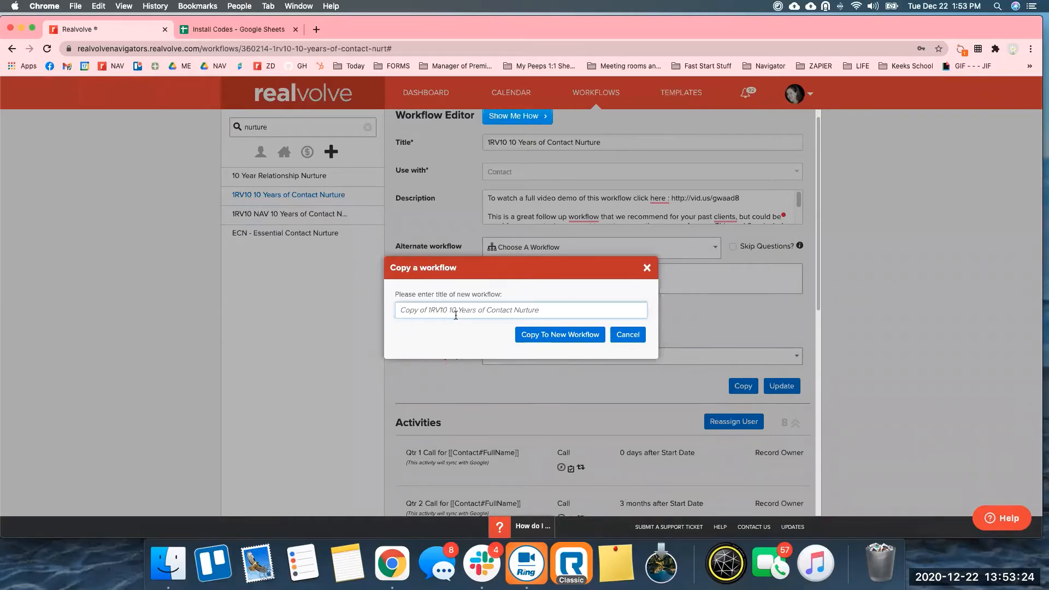
{"action": "type", "text": "1rv10"}
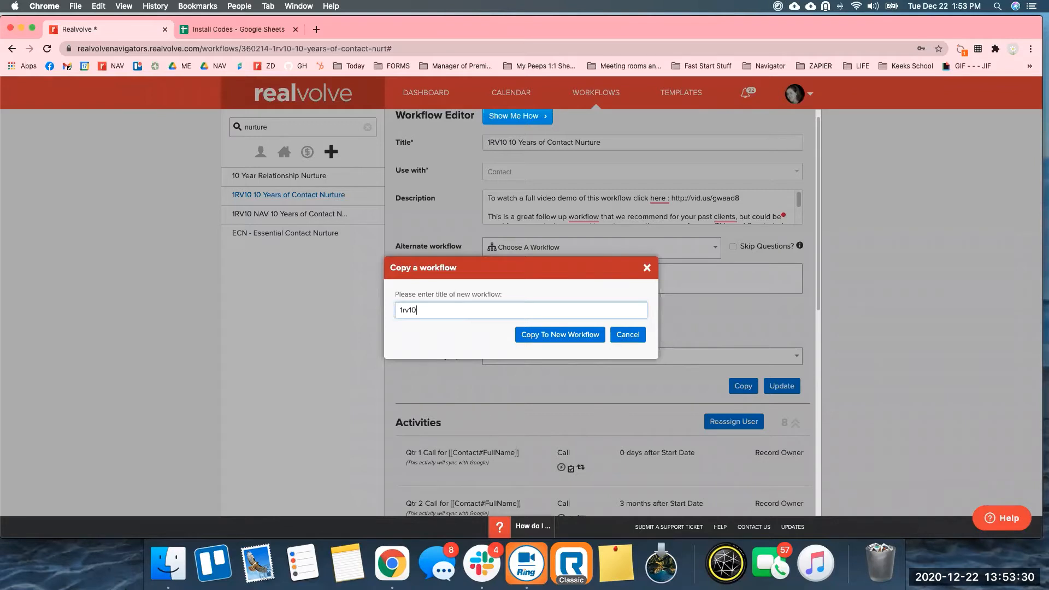
{"action": "type", "text": "EM"}
{"action": "type", "text": "contact  nurture"}
{"action": "key", "text": "Return"}
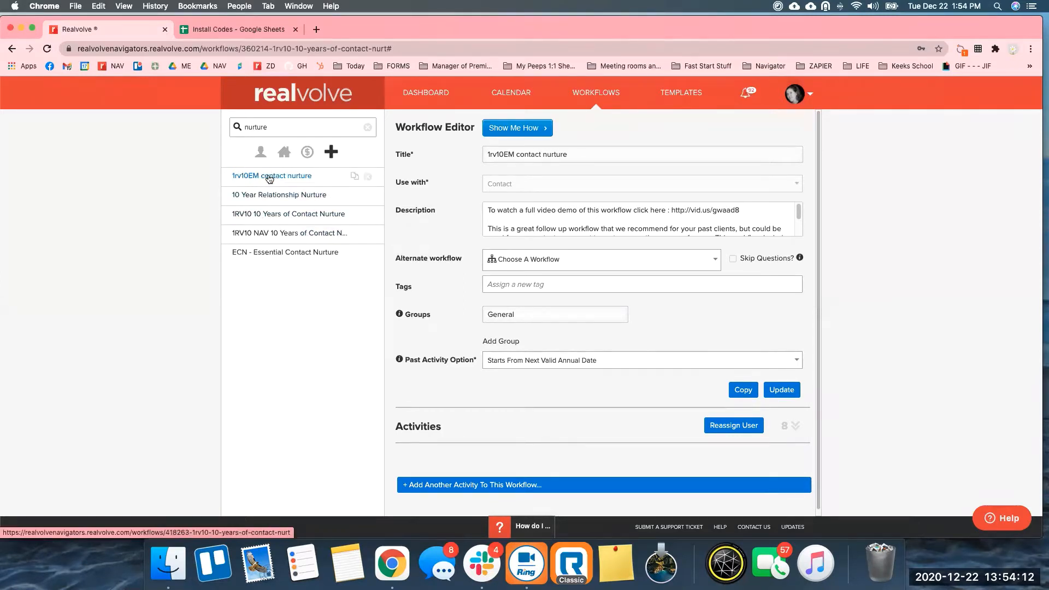
View the original 1RV10 10 Years of Contact Nurture workflow, then the new 1rv10EM contact nurture copy.
{"action": "left_click", "coordinate": [271, 214]}
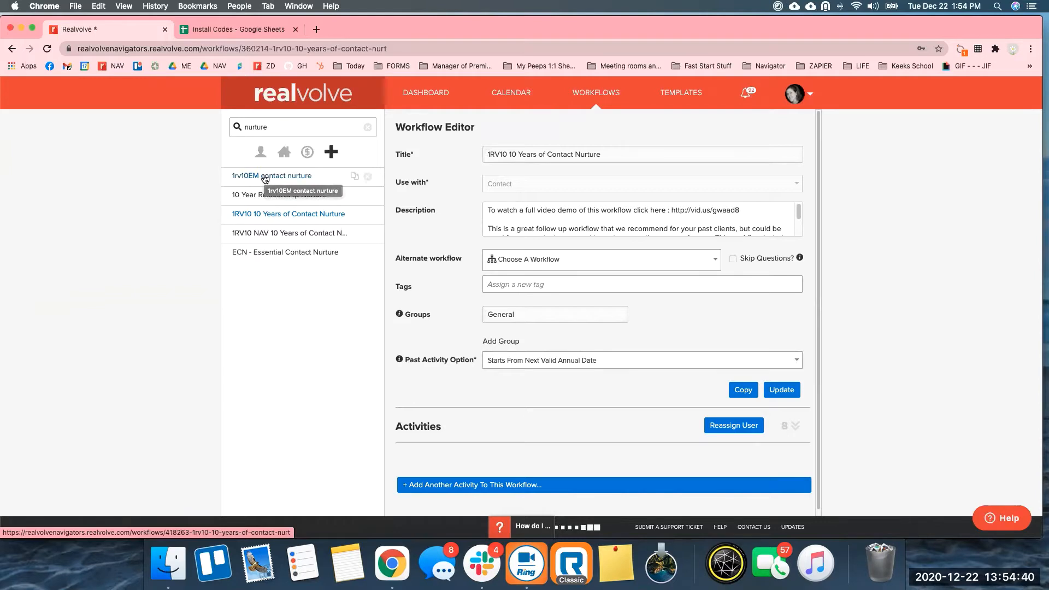
{"action": "left_click", "coordinate": [265, 177]}
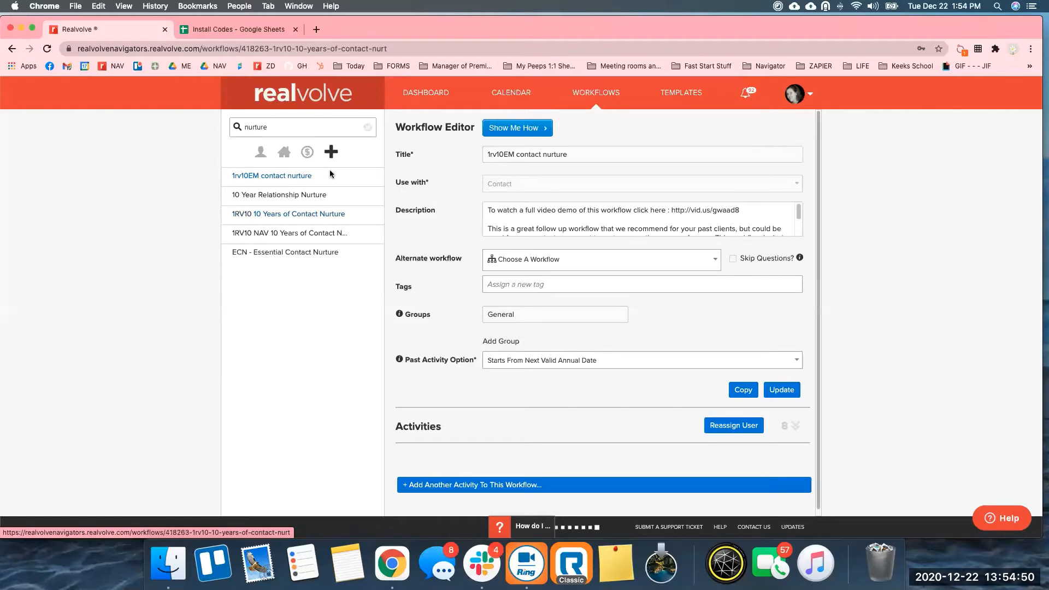
Reopen the untagged 1rv10EM contact nurture copy in the Workflow Editor.
{"action": "left_click", "coordinate": [295, 176]}
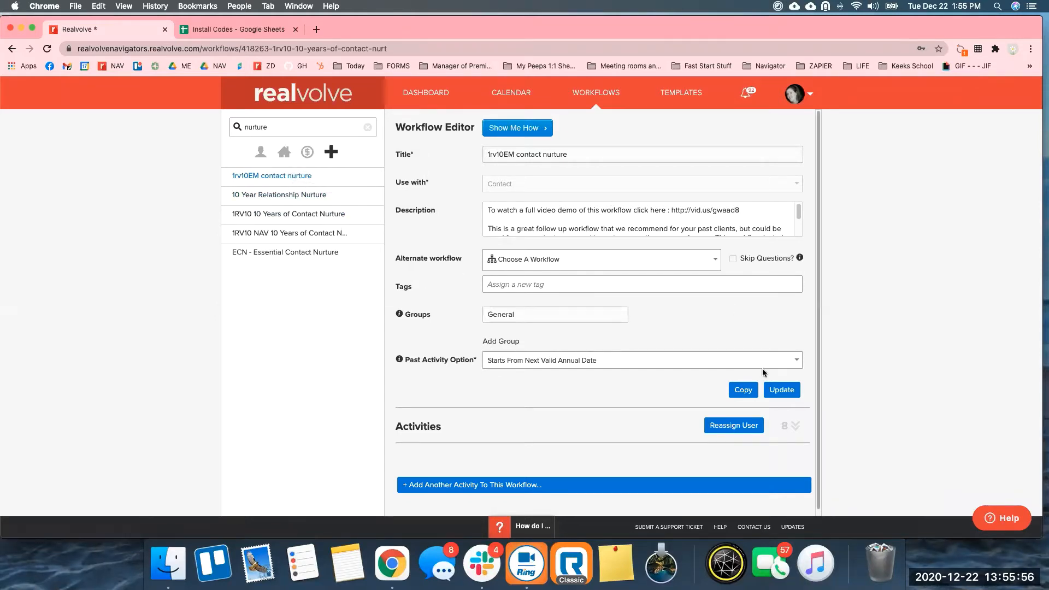
Expand the copy's activities and scroll to the Birthday, Home Purchase and Home Sale anniversaries.
{"action": "left_click", "coordinate": [794, 427]}
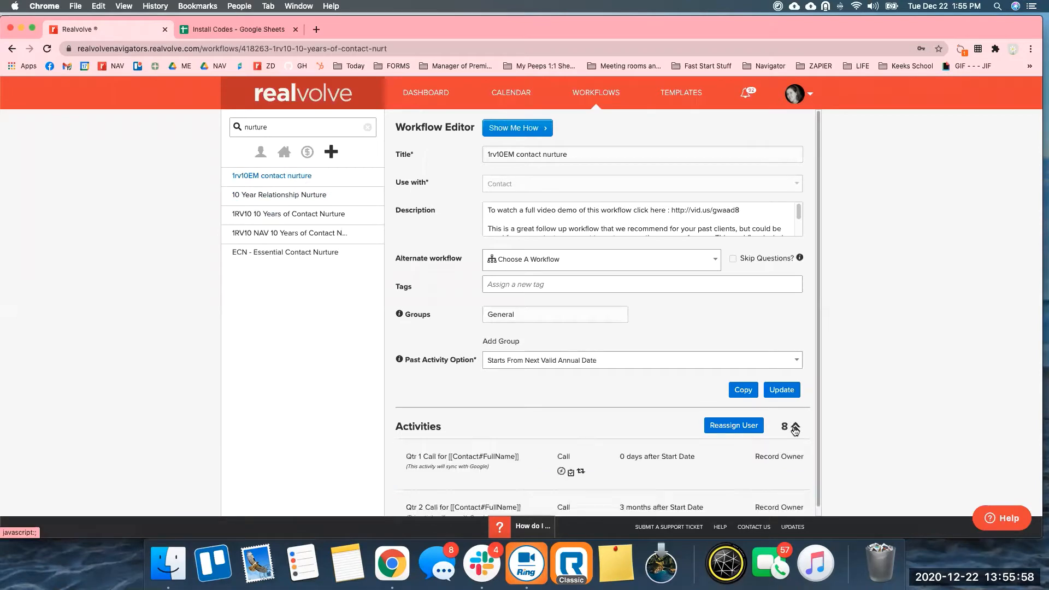
{"action": "scroll", "coordinate": [820, 166], "scroll_direction": "down", "scroll_amount": 3}
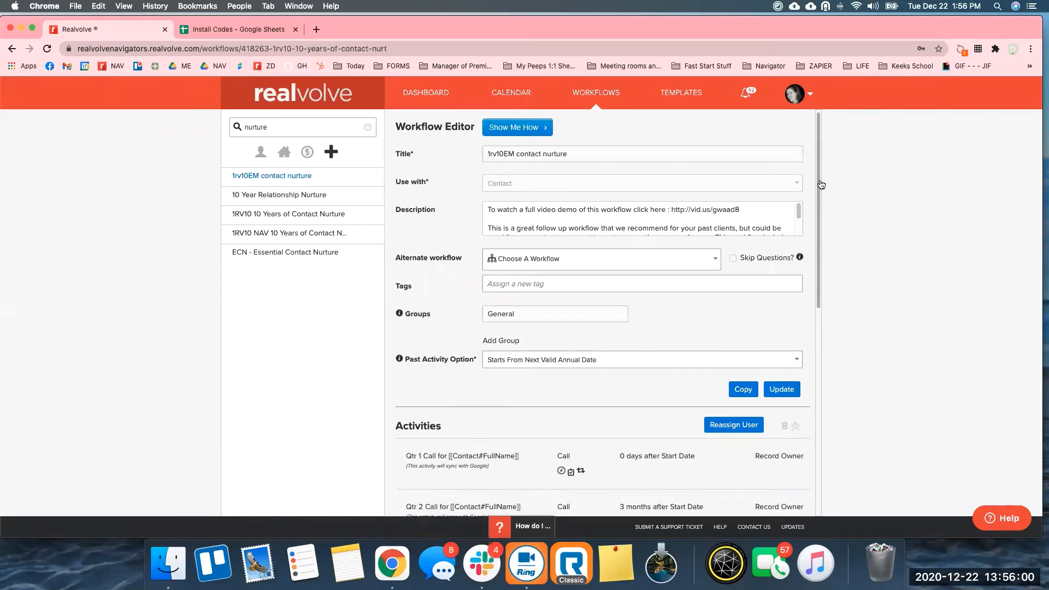
{"action": "scroll", "coordinate": [819, 311], "scroll_direction": "down", "scroll_amount": 9}
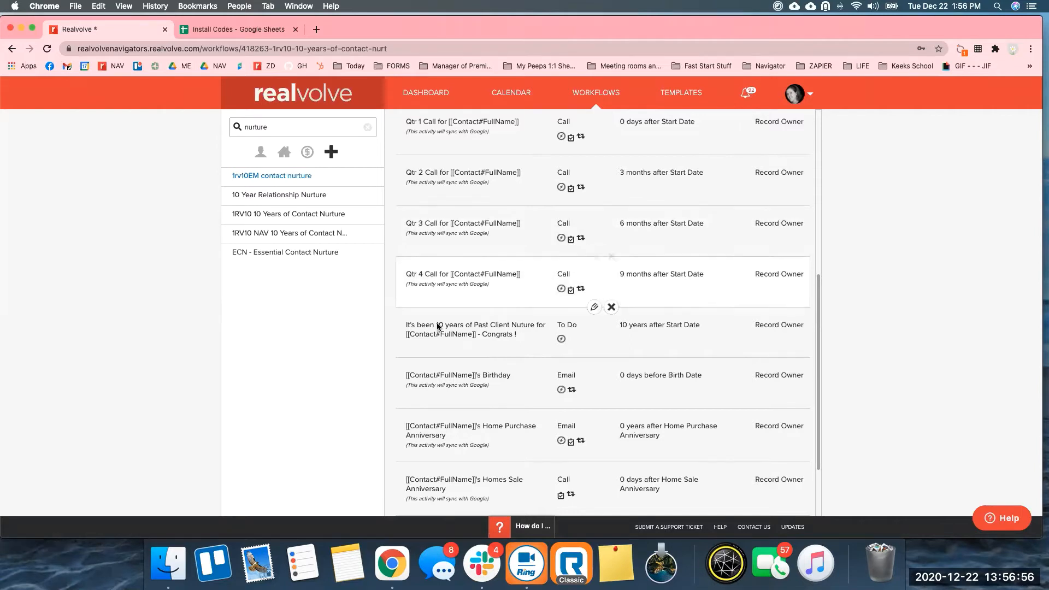
{"action": "left_click_drag", "start_coordinate": [411, 326], "coordinate": [699, 324]}
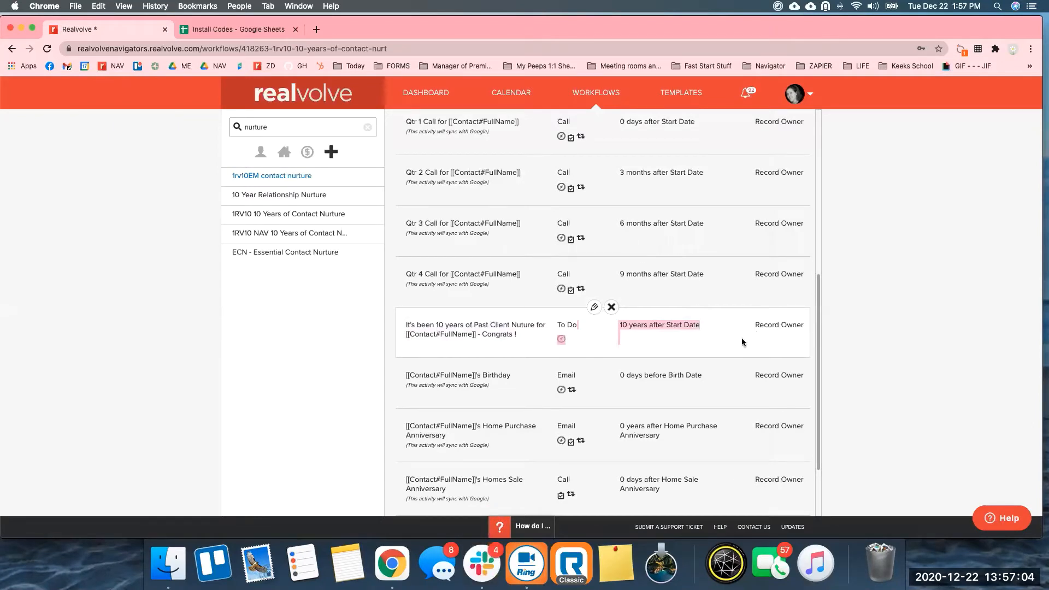
{"action": "left_click_drag", "start_coordinate": [817, 363], "coordinate": [818, 415]}
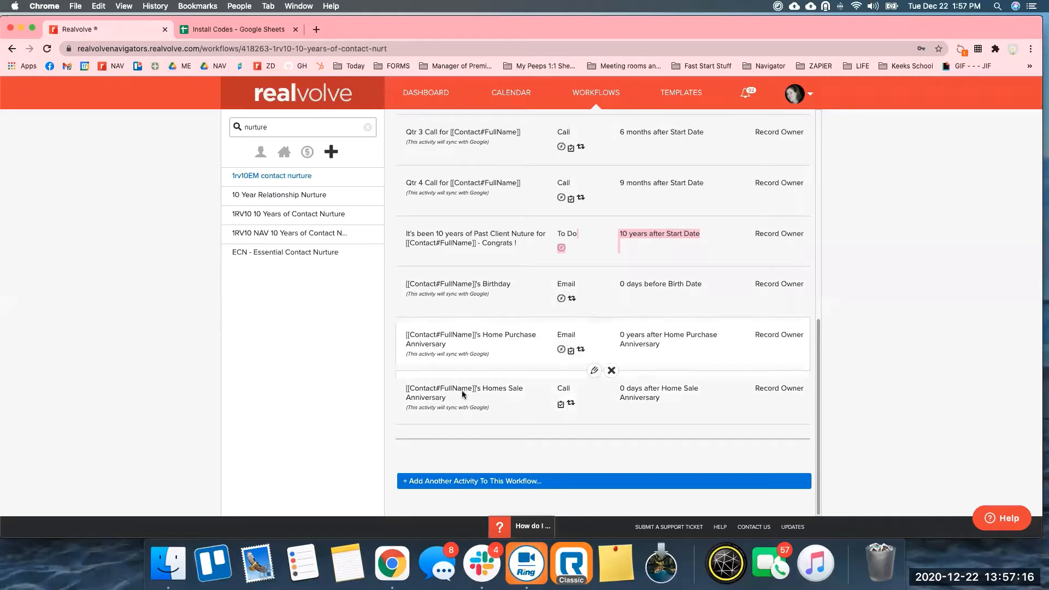
{"action": "left_click_drag", "start_coordinate": [505, 387], "coordinate": [508, 405]}
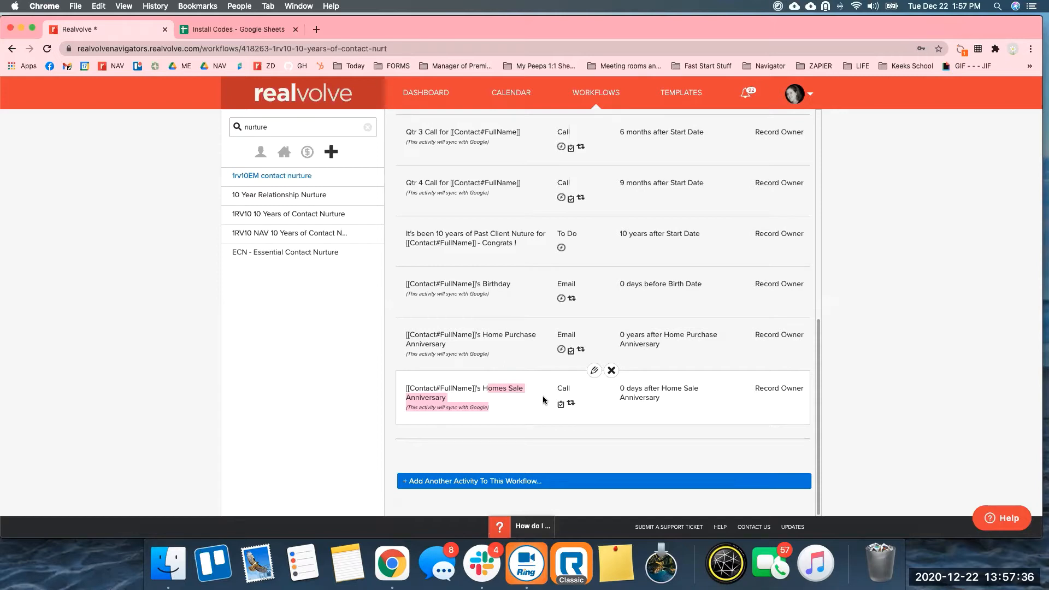
{"action": "left_click_drag", "start_coordinate": [569, 389], "coordinate": [553, 390]}
{"action": "left_click_drag", "start_coordinate": [577, 334], "coordinate": [550, 337]}
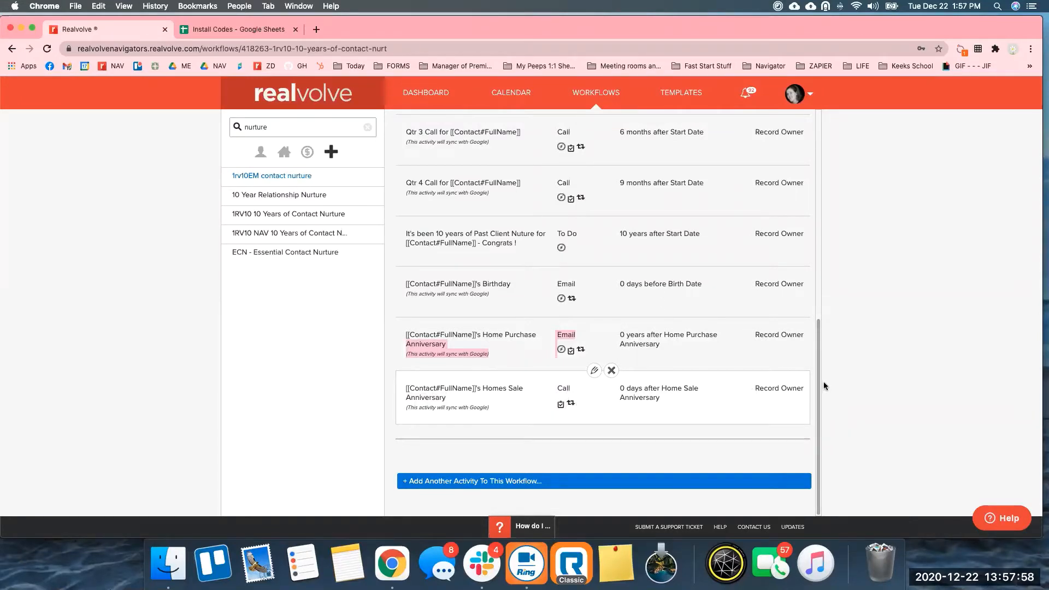
{"action": "scroll", "coordinate": [811, 333], "scroll_direction": "up", "scroll_amount": 3}
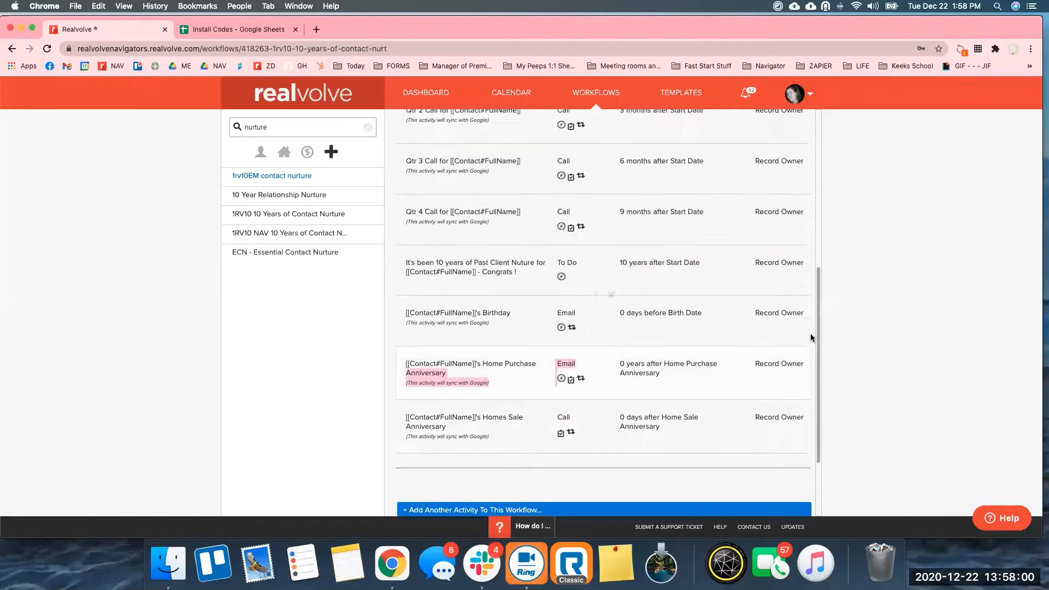
{"action": "scroll", "coordinate": [816, 317], "scroll_direction": "up", "scroll_amount": 5}
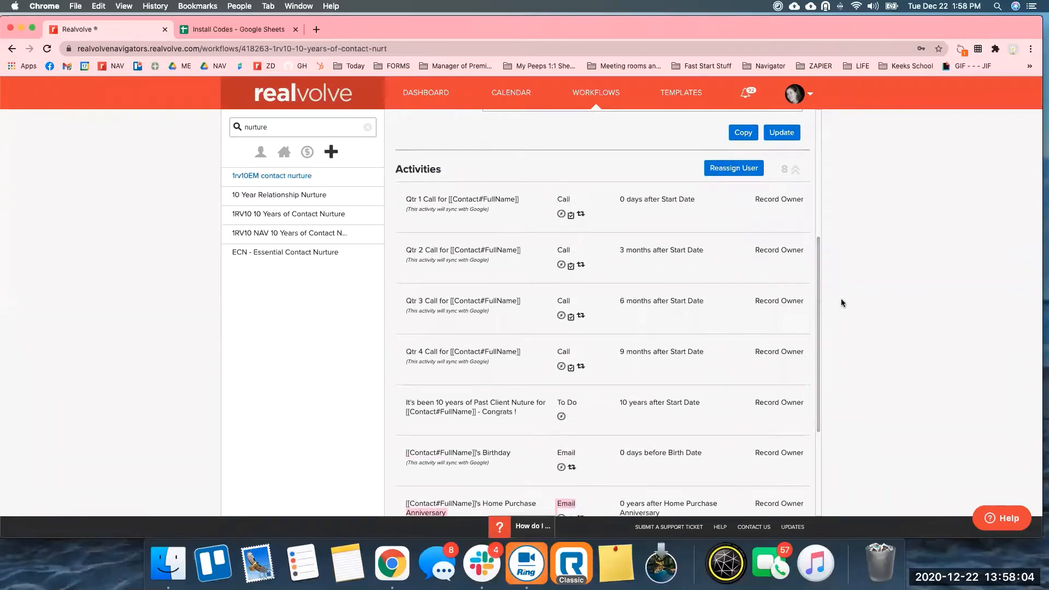
{"action": "scroll", "coordinate": [820, 316], "scroll_direction": "down", "scroll_amount": 2}
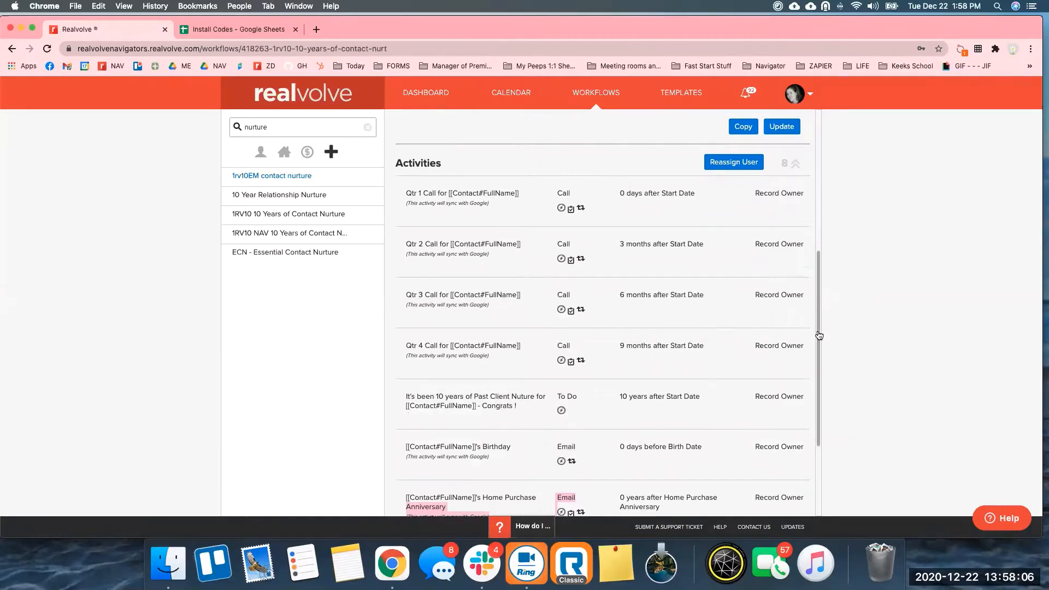
{"action": "scroll", "coordinate": [821, 343], "scroll_direction": "down", "scroll_amount": 3}
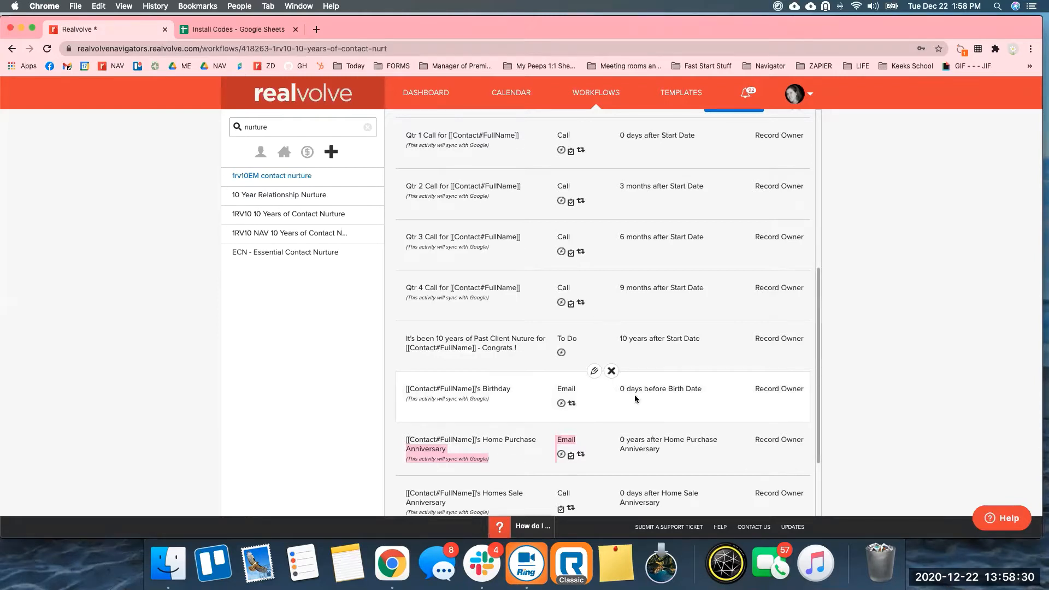
{"action": "left_click_drag", "start_coordinate": [620, 389], "coordinate": [703, 388]}
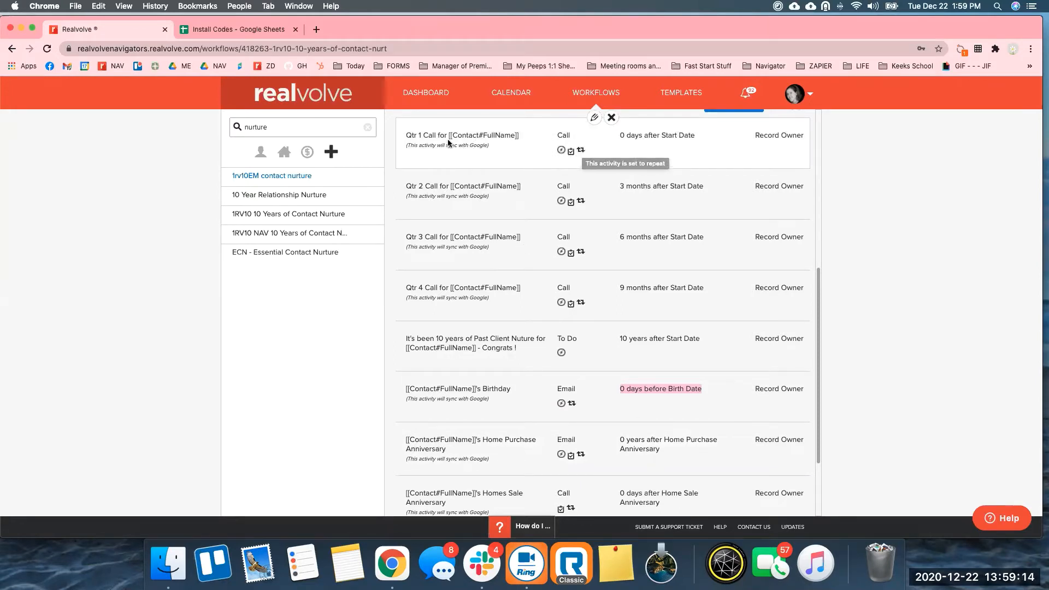
Edit the Qtr 1 Call activity and scroll down to its Yearly repeat and checklist.
{"action": "left_click", "coordinate": [594, 120]}
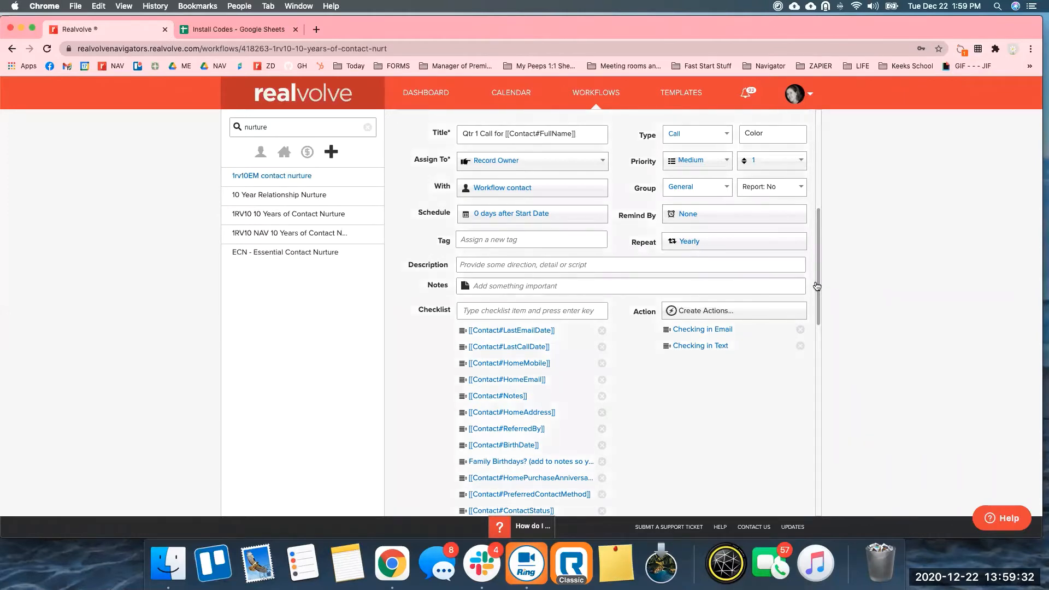
{"action": "left_click_drag", "start_coordinate": [817, 285], "coordinate": [817, 317]}
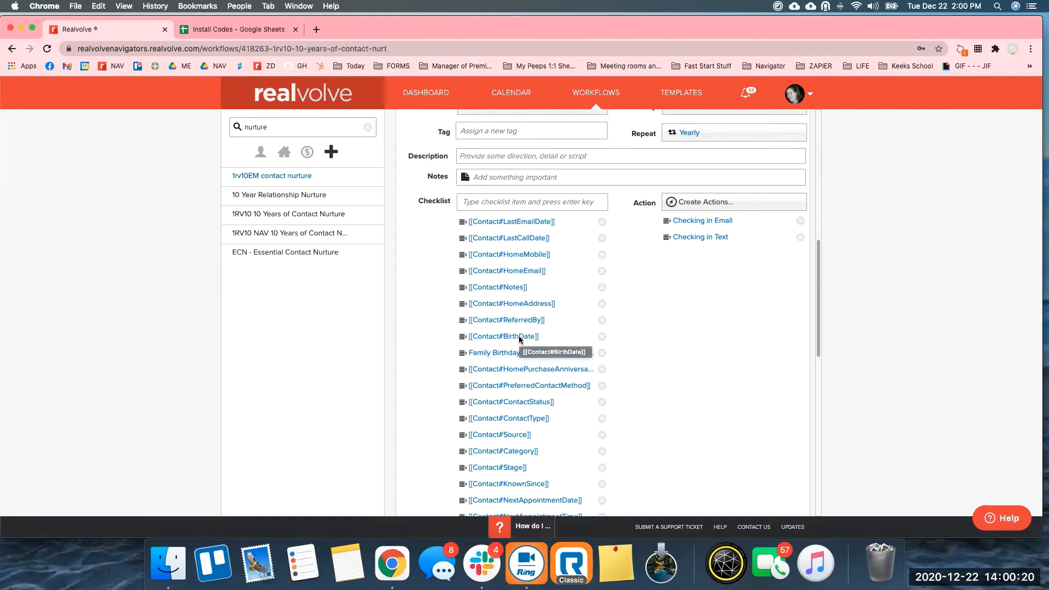
Reorder the Qtr 1 Call checklist: move [[Contact#Stage]] up and [[Contact#ContactType]] above [[Contact#ContactStatus]].
{"action": "scroll", "coordinate": [522, 352], "scroll_direction": "down", "scroll_amount": 2}
{"action": "scroll", "coordinate": [523, 356], "scroll_direction": "down", "scroll_amount": 5}
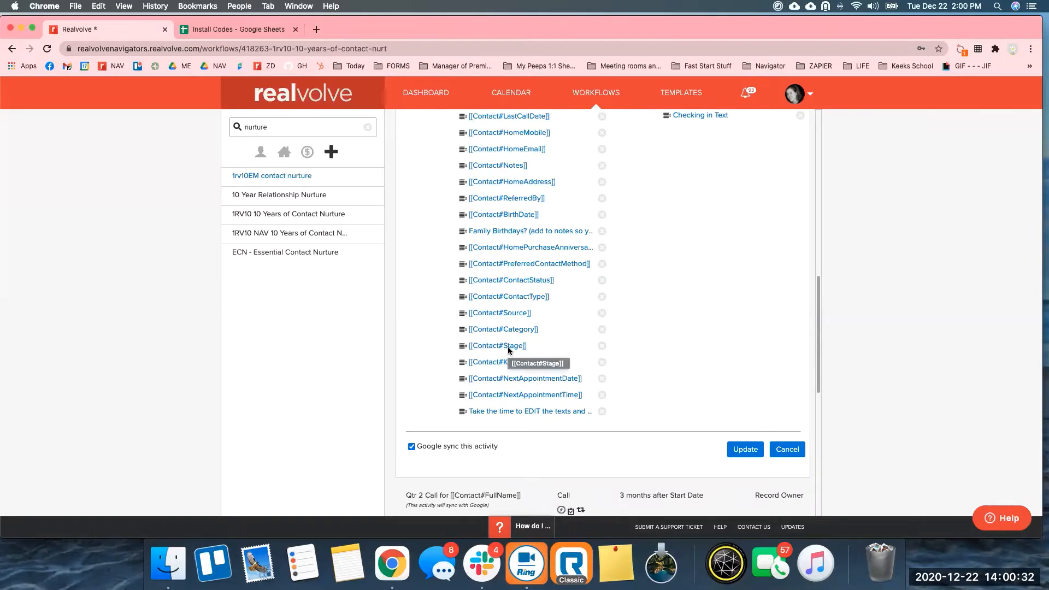
{"action": "left_click_drag", "start_coordinate": [461, 348], "coordinate": [461, 303]}
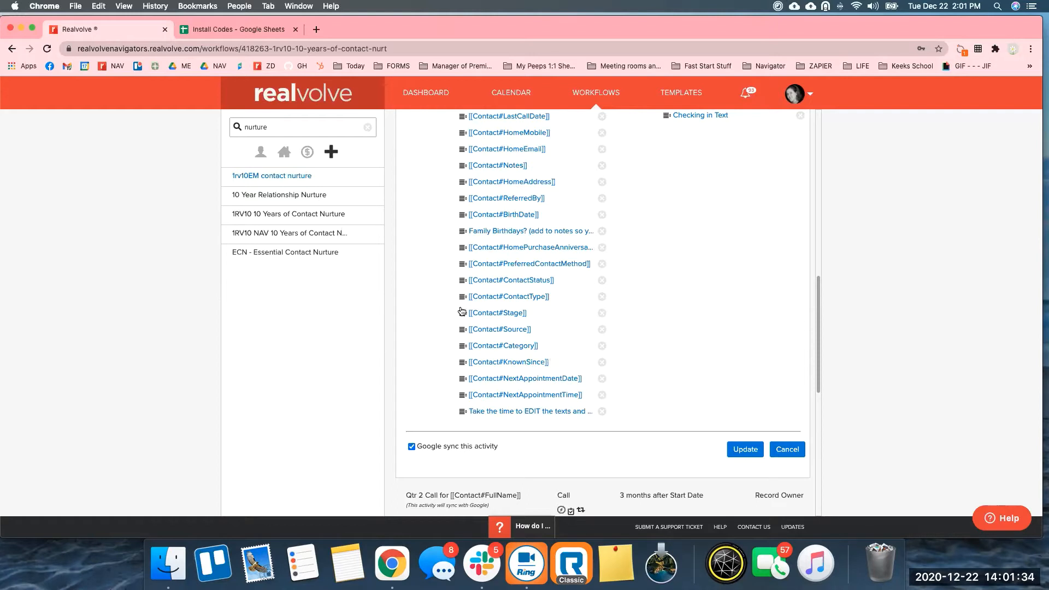
{"action": "left_click_drag", "start_coordinate": [463, 299], "coordinate": [461, 310]}
{"action": "mouse_move", "coordinate": [462, 298]}
{"action": "left_mouse_down"}
{"action": "mouse_move", "coordinate": [459, 259]}
{"action": "mouse_move", "coordinate": [463, 302]}
{"action": "left_mouse_up"}
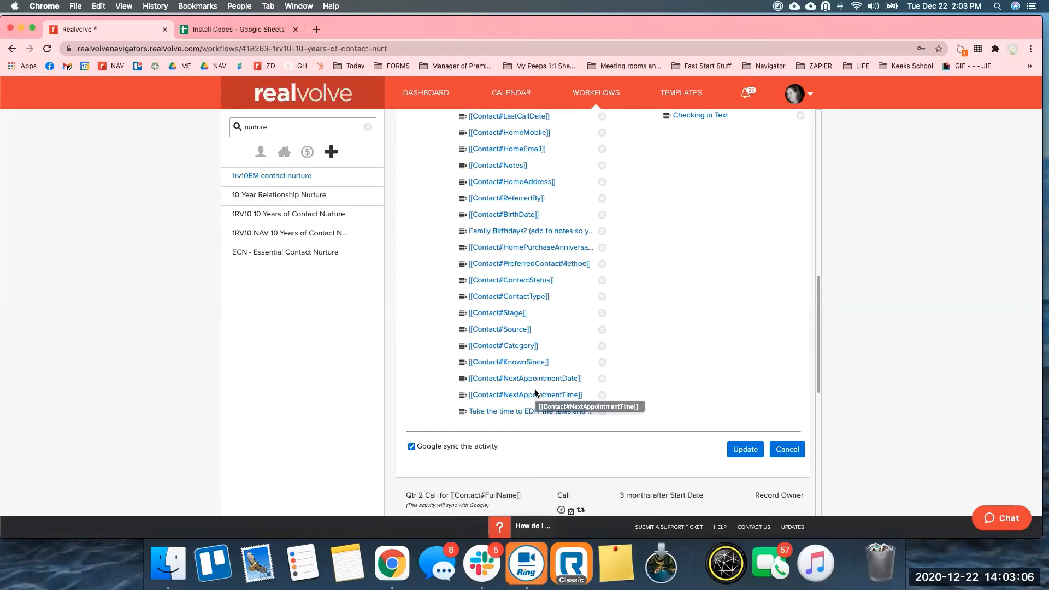
{"action": "scroll", "coordinate": [563, 303], "scroll_direction": "up", "scroll_amount": 5}
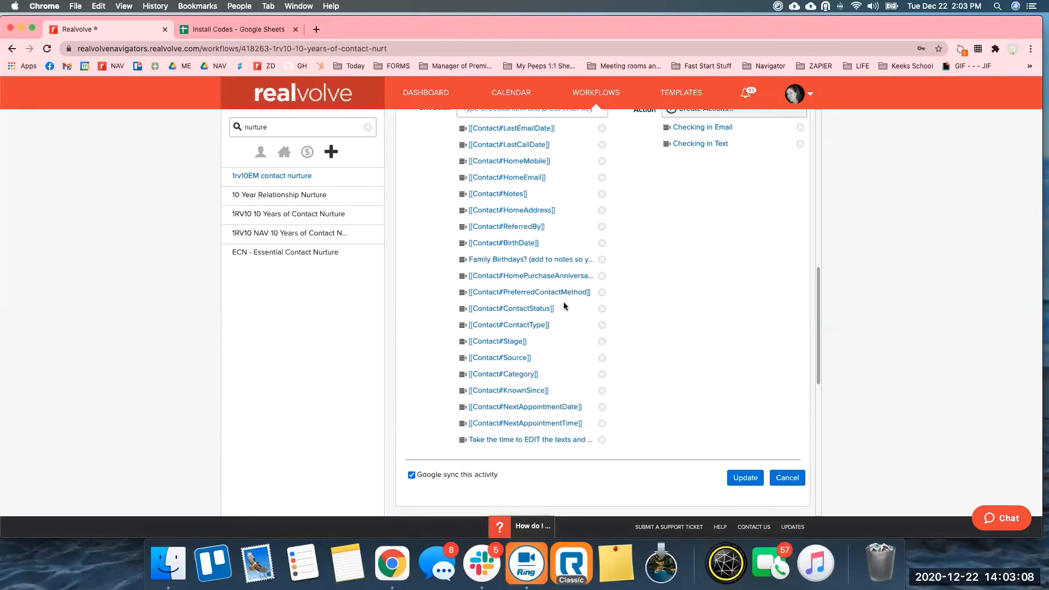
{"action": "scroll", "coordinate": [562, 301], "scroll_direction": "up", "scroll_amount": 2}
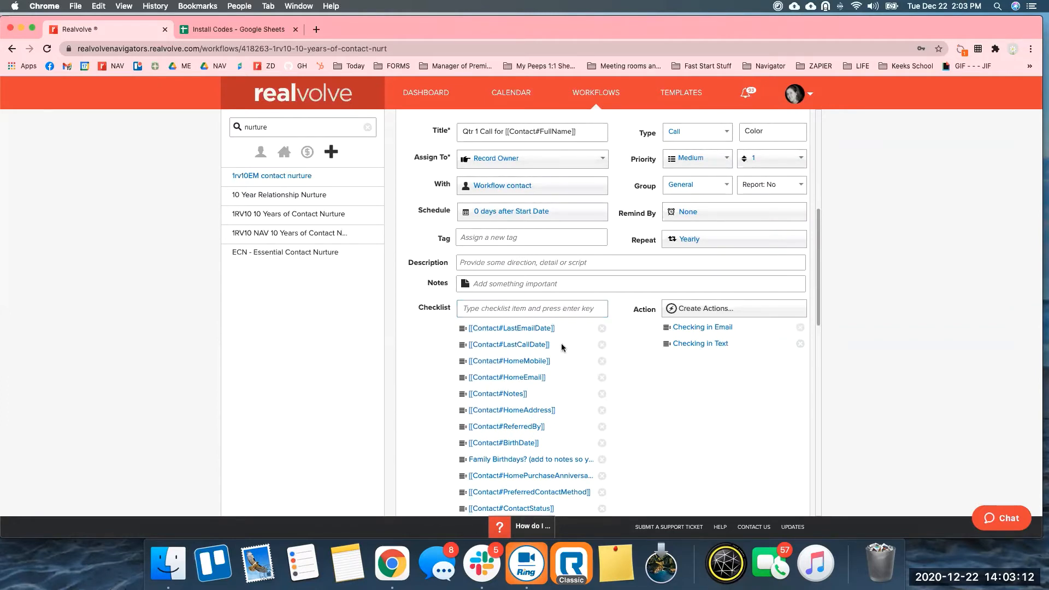
{"action": "scroll", "coordinate": [563, 349], "scroll_direction": "down", "scroll_amount": 1}
{"action": "scroll", "coordinate": [565, 355], "scroll_direction": "down", "scroll_amount": 2}
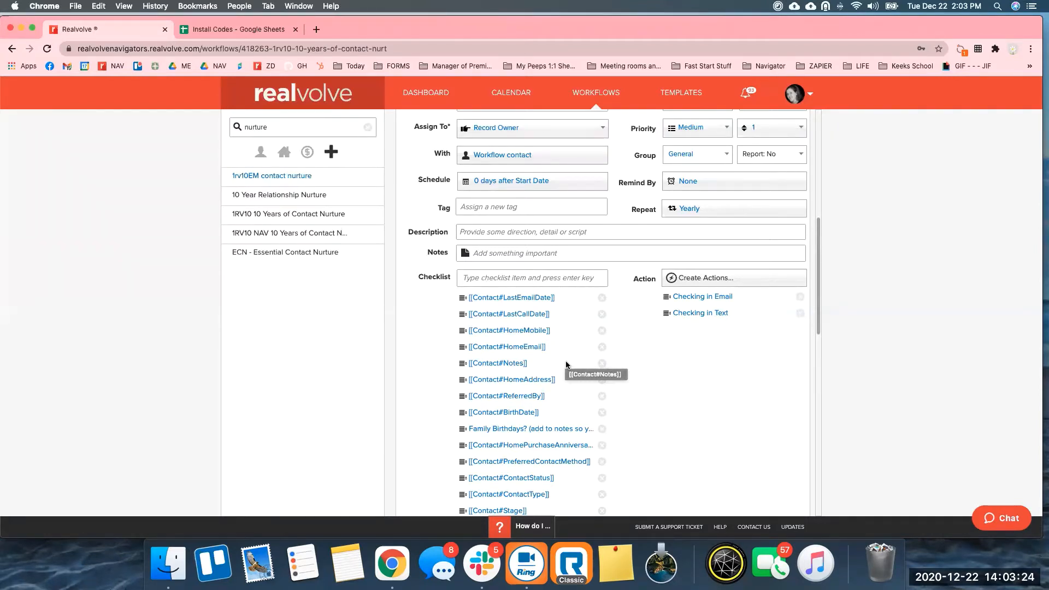
{"action": "scroll", "coordinate": [566, 365], "scroll_direction": "down", "scroll_amount": 2}
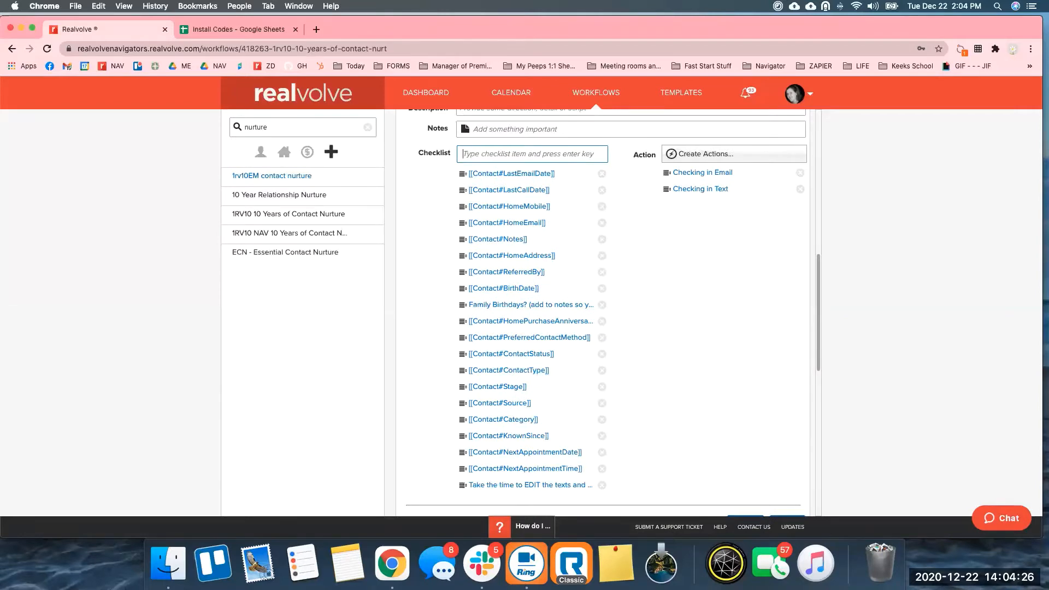
Add the Contact#BirthDate merge field as a checklist item and drag it below HomePurchaseAnniversary.
{"action": "type", "text": "[[birth"}
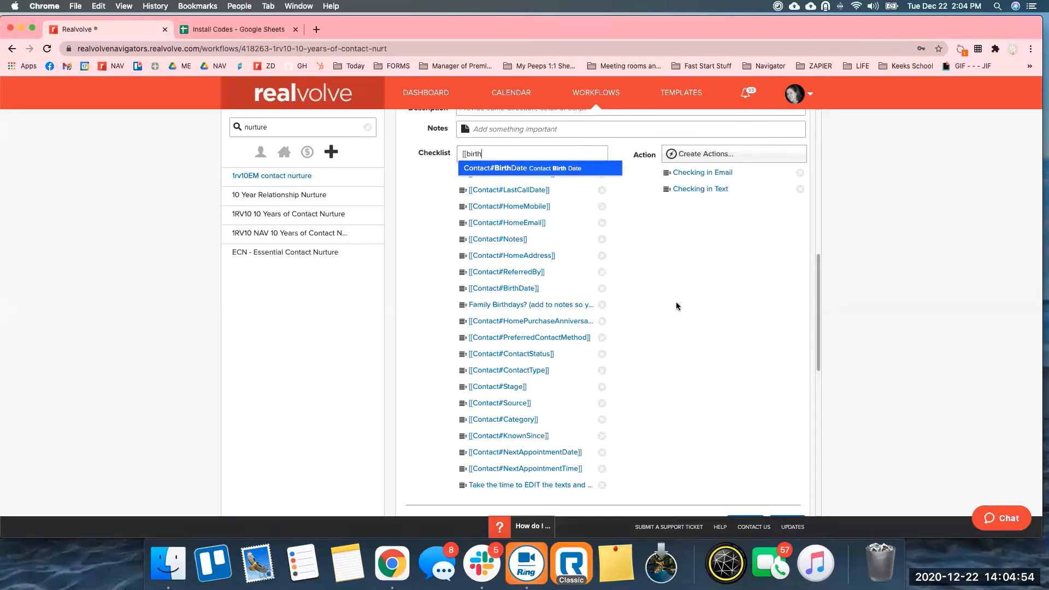
{"action": "left_click", "coordinate": [534, 172]}
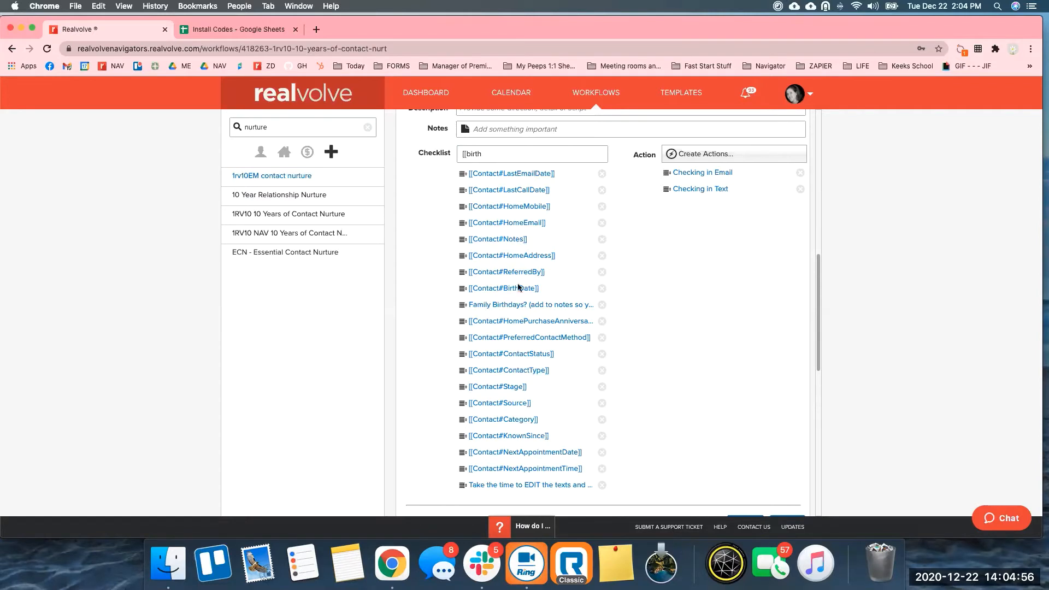
{"action": "left_click", "coordinate": [487, 154]}
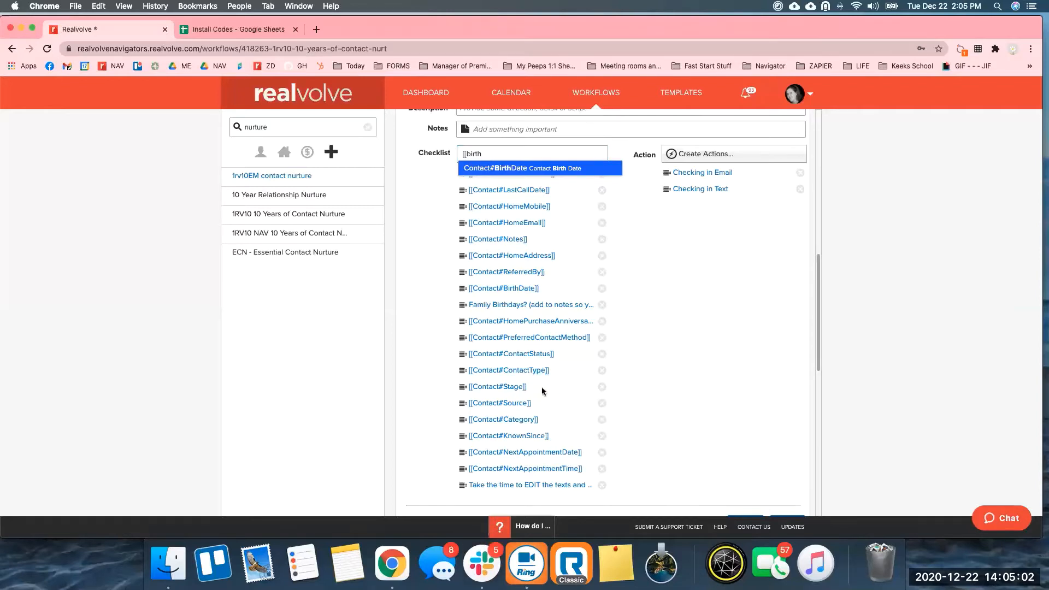
{"action": "left_click", "coordinate": [602, 386]}
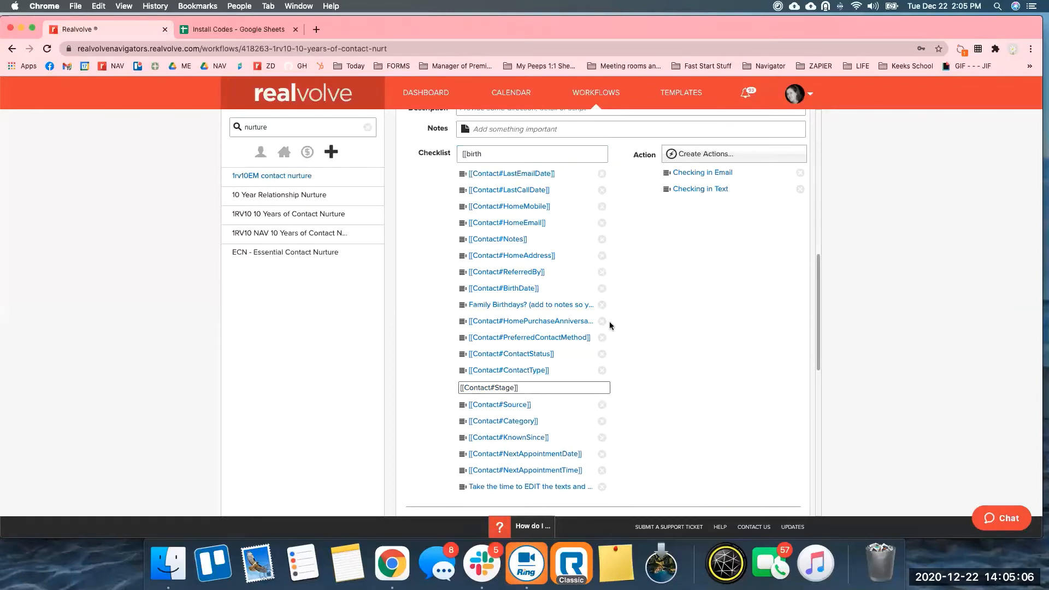
{"action": "left_click", "coordinate": [443, 154]}
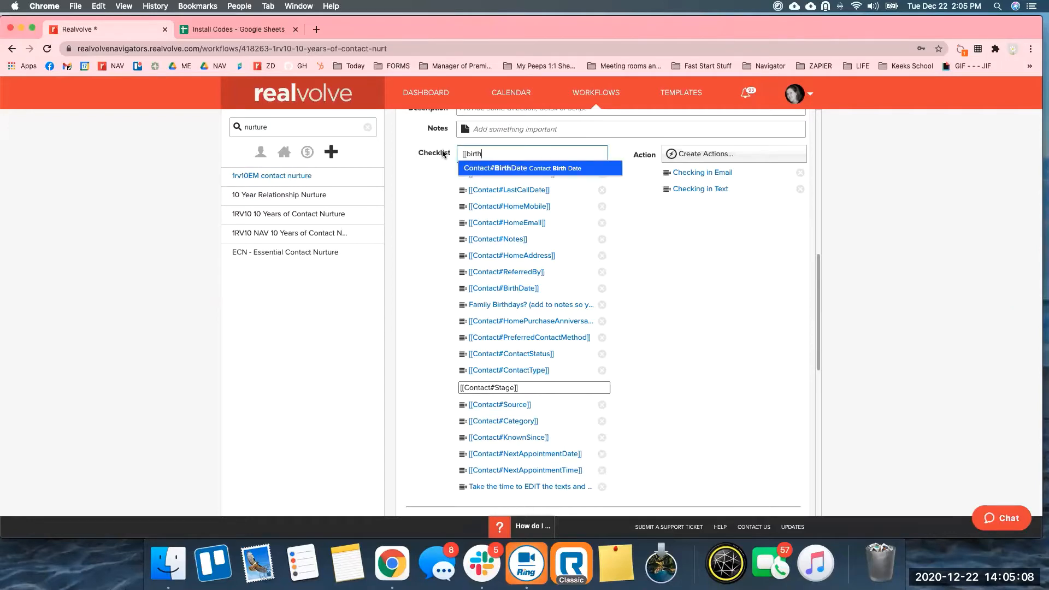
{"action": "key", "text": "BackSpace"}
{"action": "key", "text": "BackSpace"}
{"action": "key", "text": "BackSpace"}
{"action": "key", "text": "BackSpace"}
{"action": "key", "text": "BackSpace"}
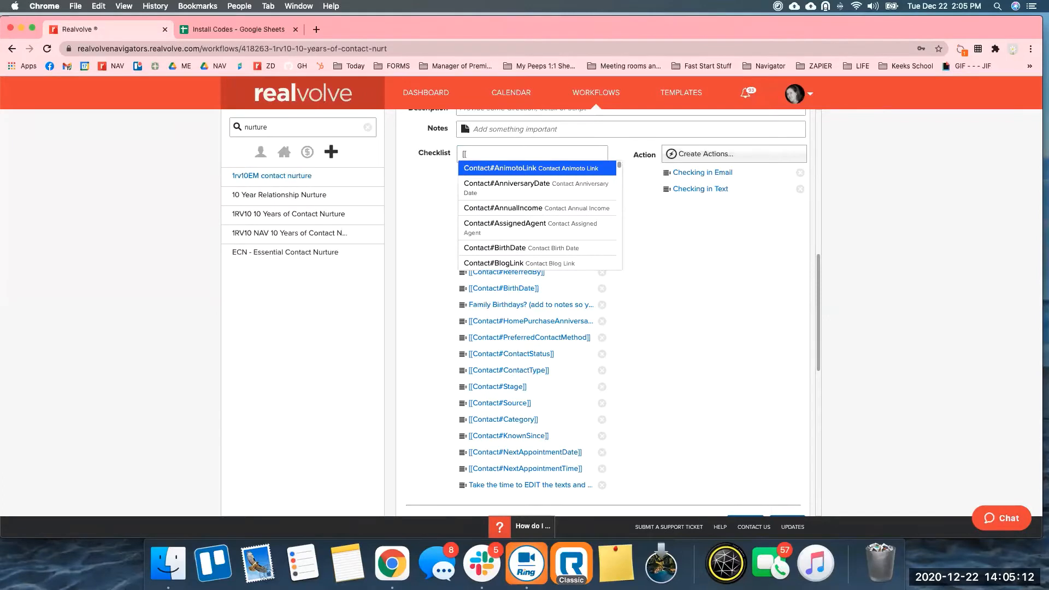
{"action": "type", "text": "birth"}
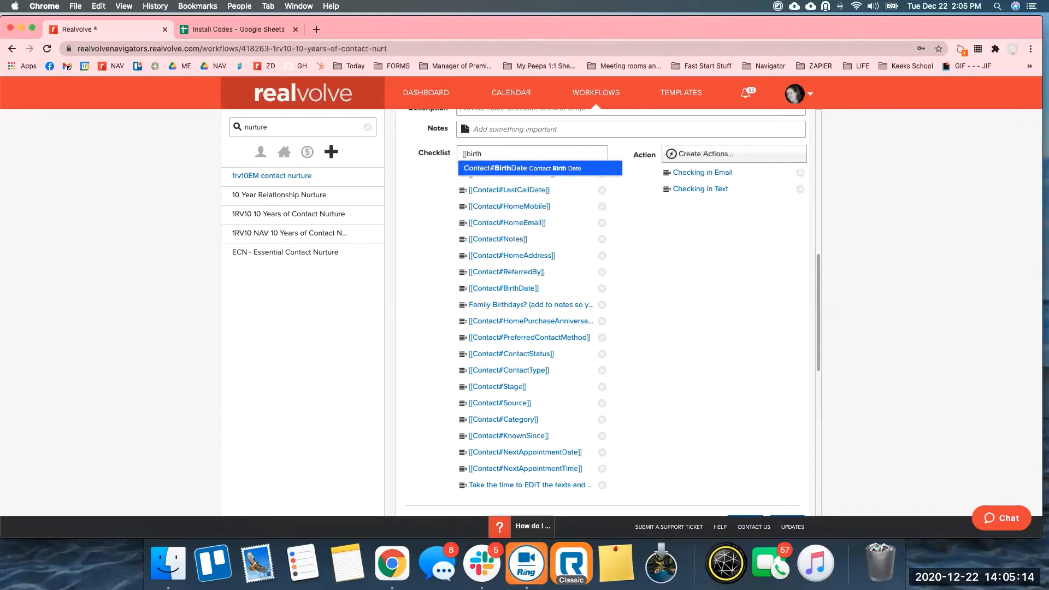
{"action": "left_click", "coordinate": [528, 171]}
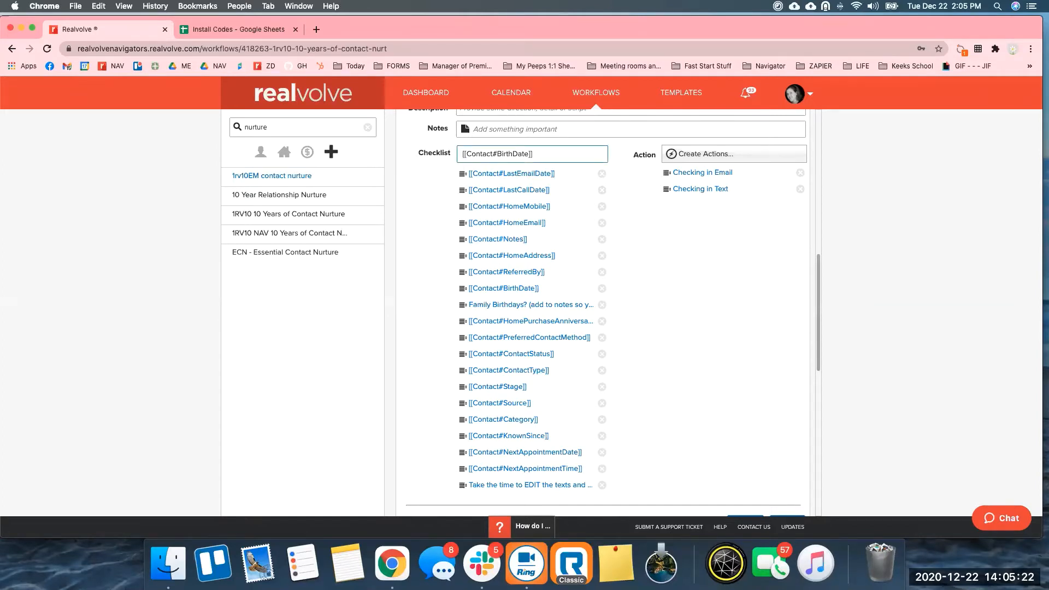
{"action": "key", "text": "Return"}
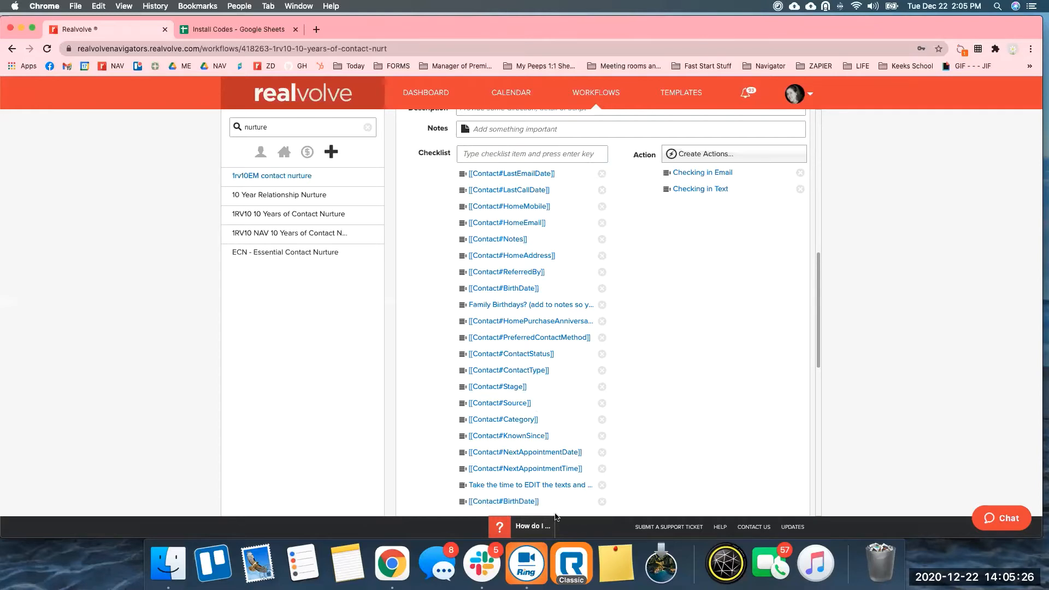
{"action": "left_click_drag", "start_coordinate": [462, 501], "coordinate": [460, 329]}
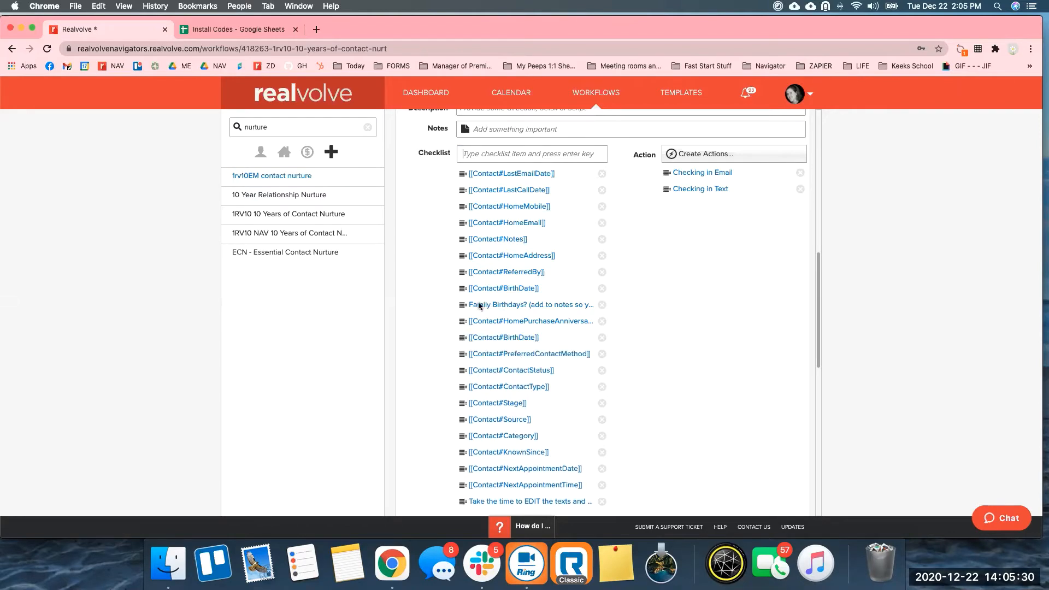
{"action": "left_click_drag", "start_coordinate": [820, 352], "coordinate": [819, 291]}
{"action": "scroll", "coordinate": [819, 292], "scroll_direction": "up", "scroll_amount": 5}
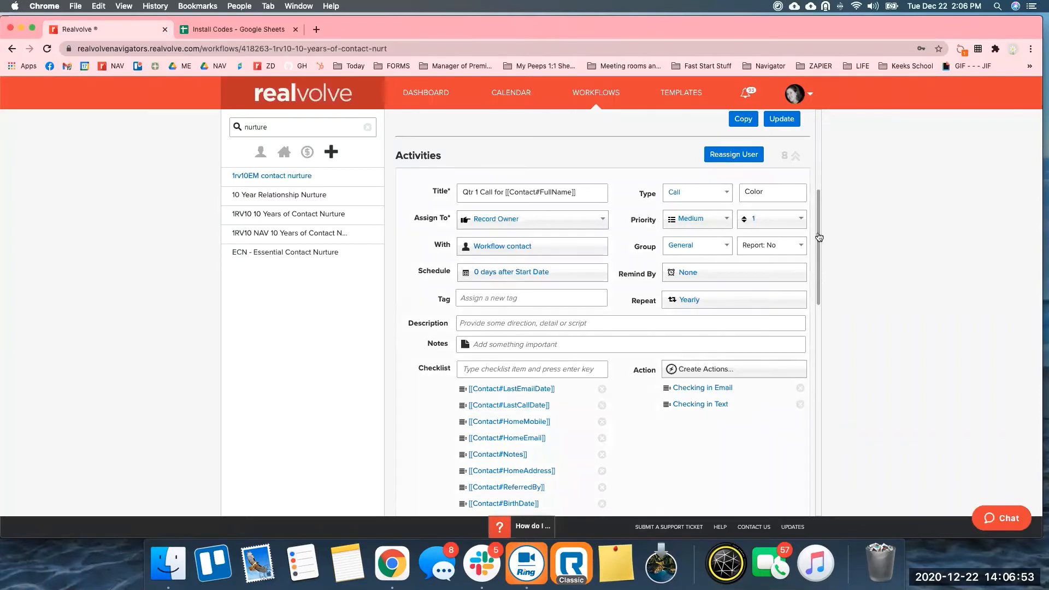
{"action": "scroll", "coordinate": [819, 236], "scroll_direction": "up", "scroll_amount": 5}
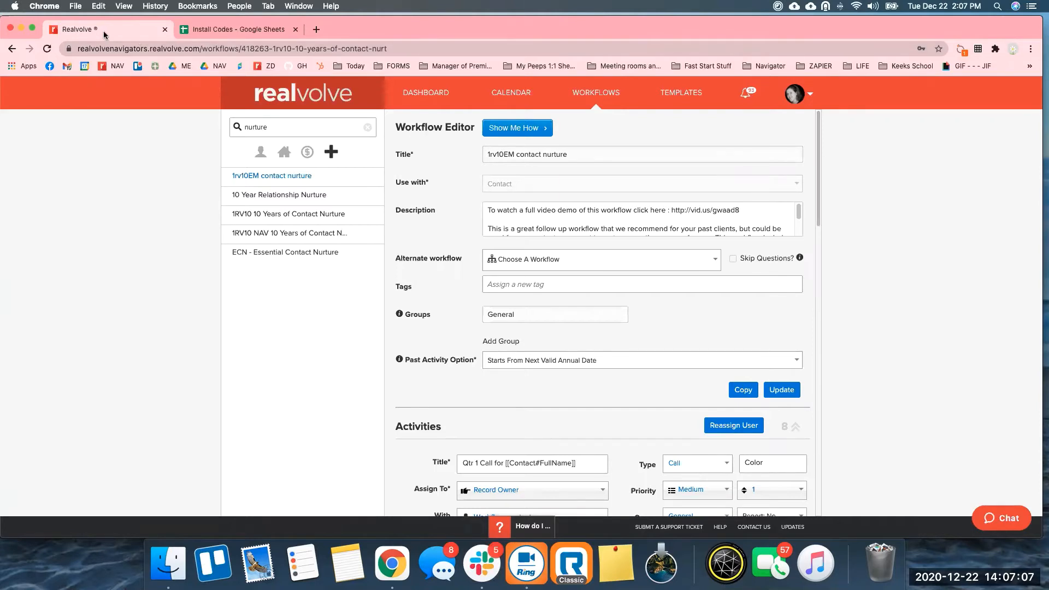
Open TEMPLATES in a new browser tab and switch to the Template Editor there.
{"action": "right_click", "coordinate": [683, 94]}
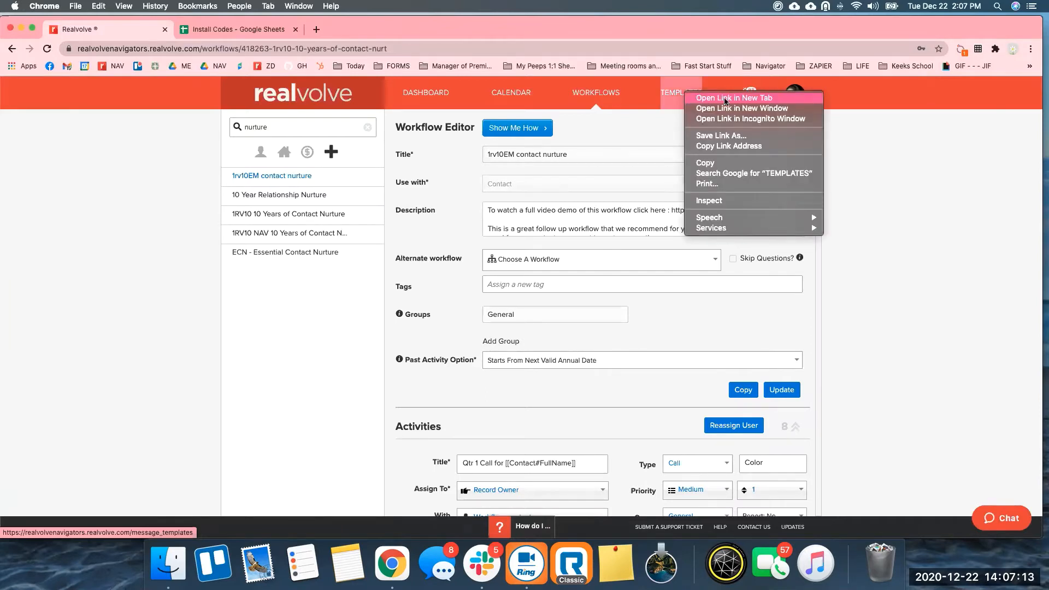
{"action": "left_click", "coordinate": [740, 101]}
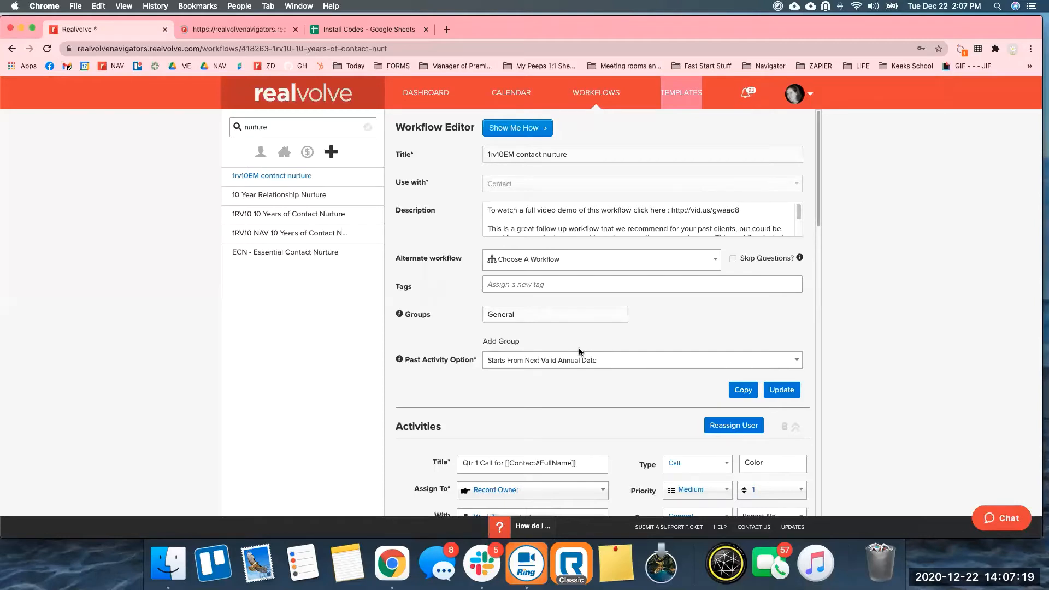
{"action": "left_click_drag", "start_coordinate": [818, 148], "coordinate": [817, 438]}
{"action": "scroll", "coordinate": [821, 352], "scroll_direction": "up", "scroll_amount": 1}
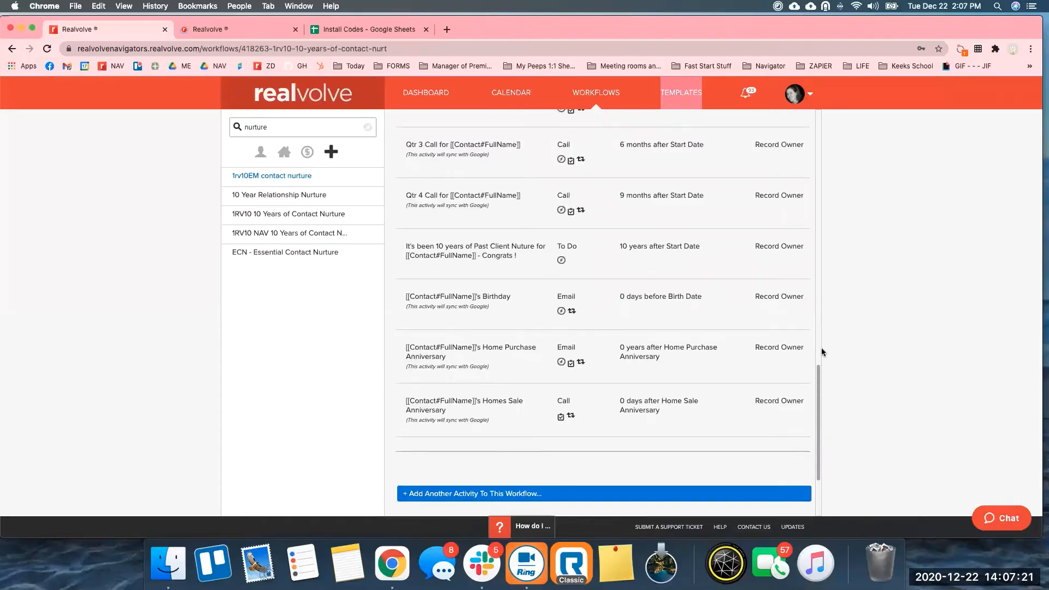
{"action": "scroll", "coordinate": [821, 350], "scroll_direction": "up", "scroll_amount": 5}
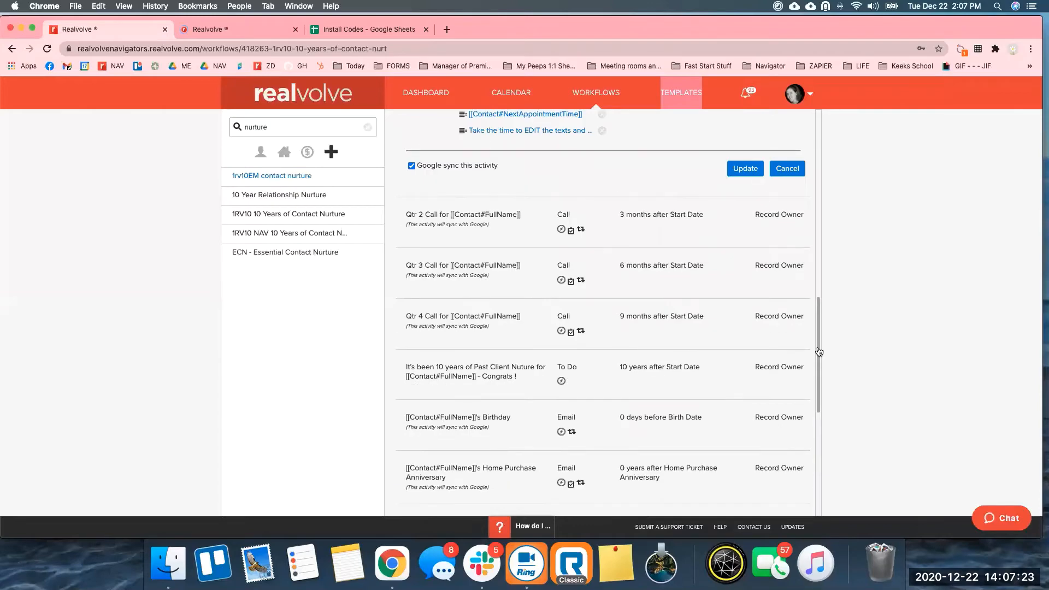
{"action": "left_click_drag", "start_coordinate": [818, 351], "coordinate": [820, 298]}
{"action": "scroll", "coordinate": [819, 298], "scroll_direction": "up", "scroll_amount": 10}
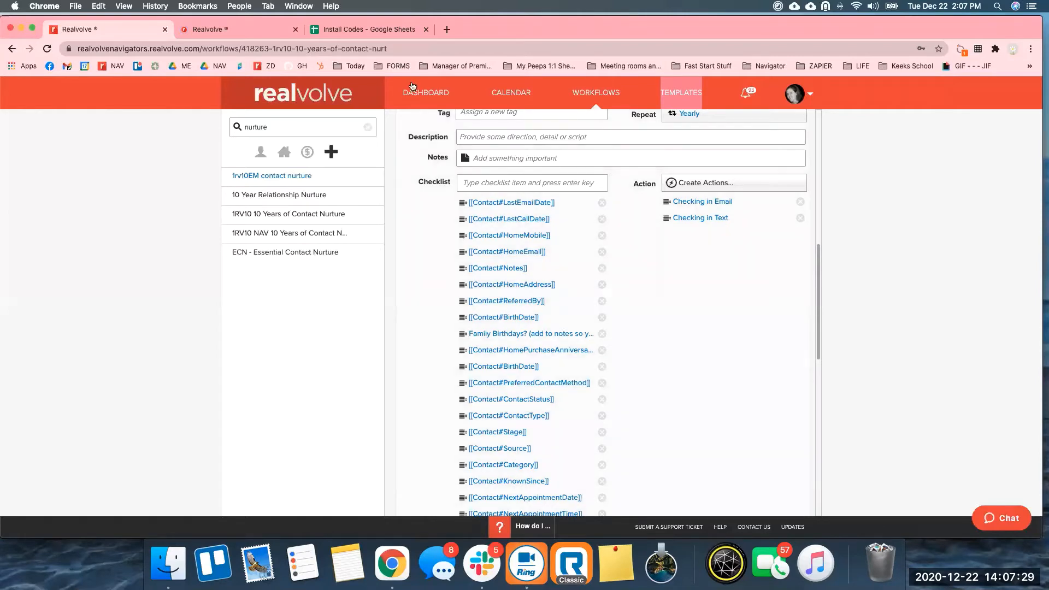
{"action": "left_click", "coordinate": [235, 28]}
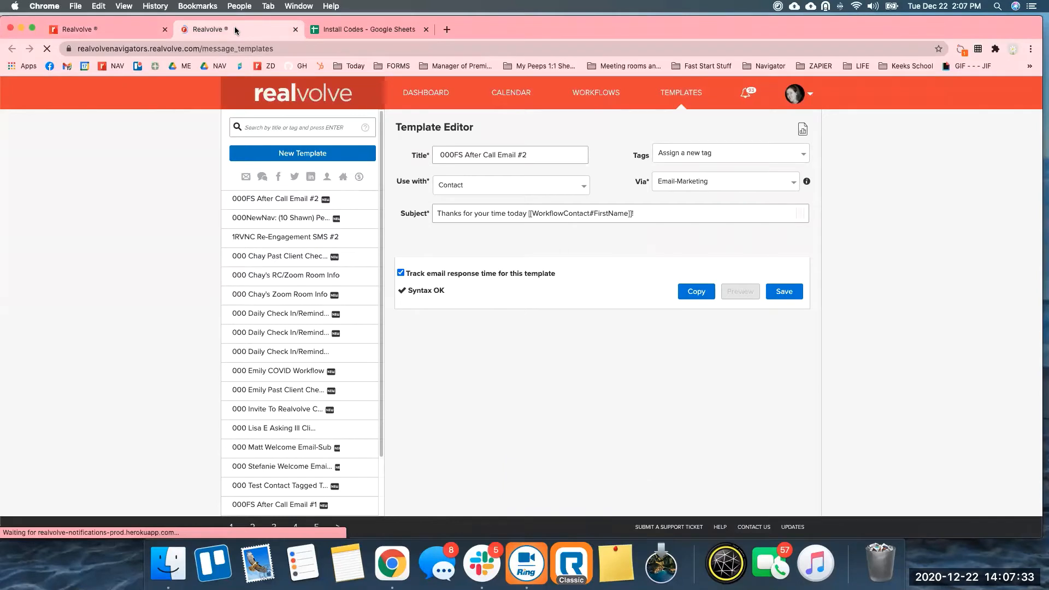
Search the template list for '1rv10', then return to the workflow tab.
{"action": "left_click", "coordinate": [265, 125]}
{"action": "type", "text": "1rv10"}
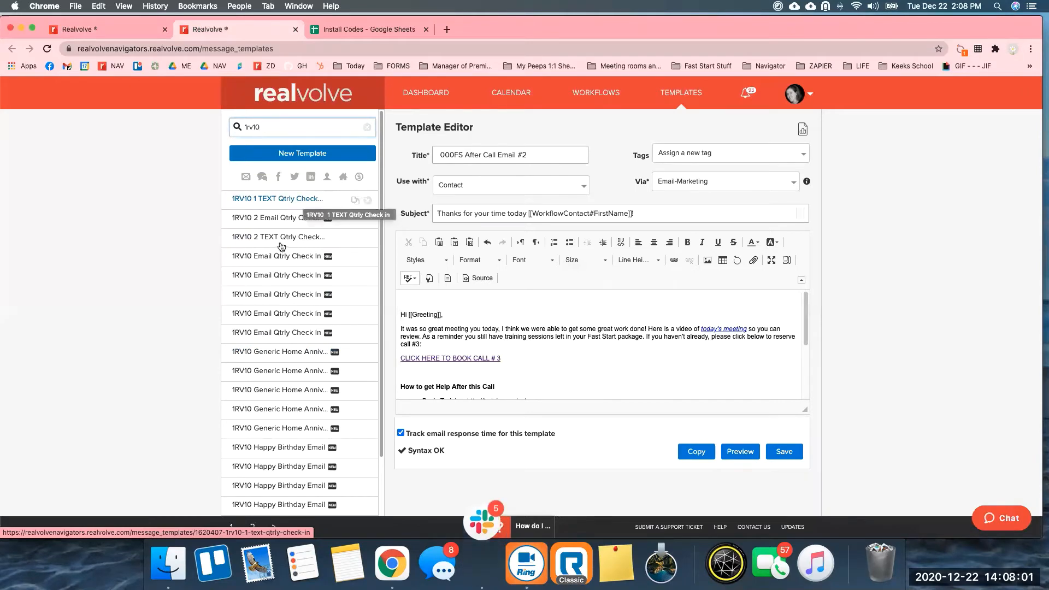
{"action": "left_click", "coordinate": [129, 29]}
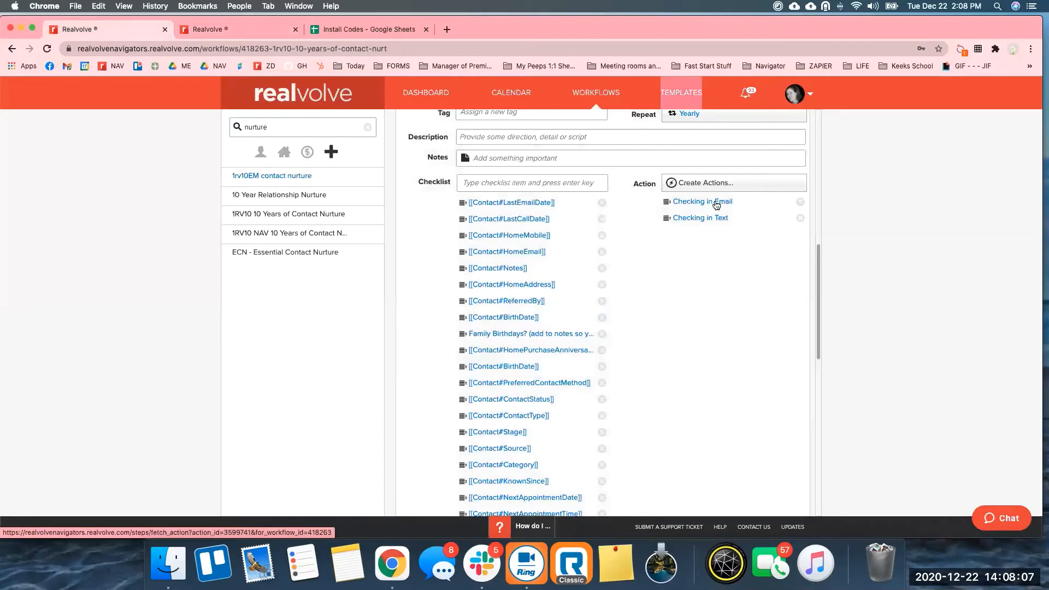
Preview the Checking in Email action's 1RV10 Email Qtrly Check In template in a new tab.
{"action": "left_click", "coordinate": [720, 204]}
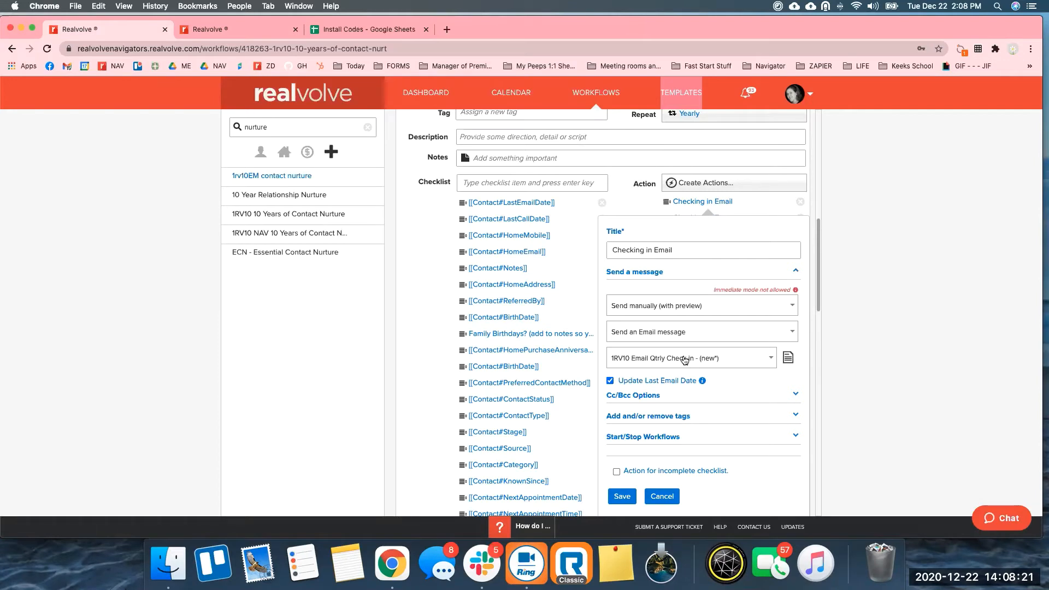
{"action": "left_click", "coordinate": [788, 359]}
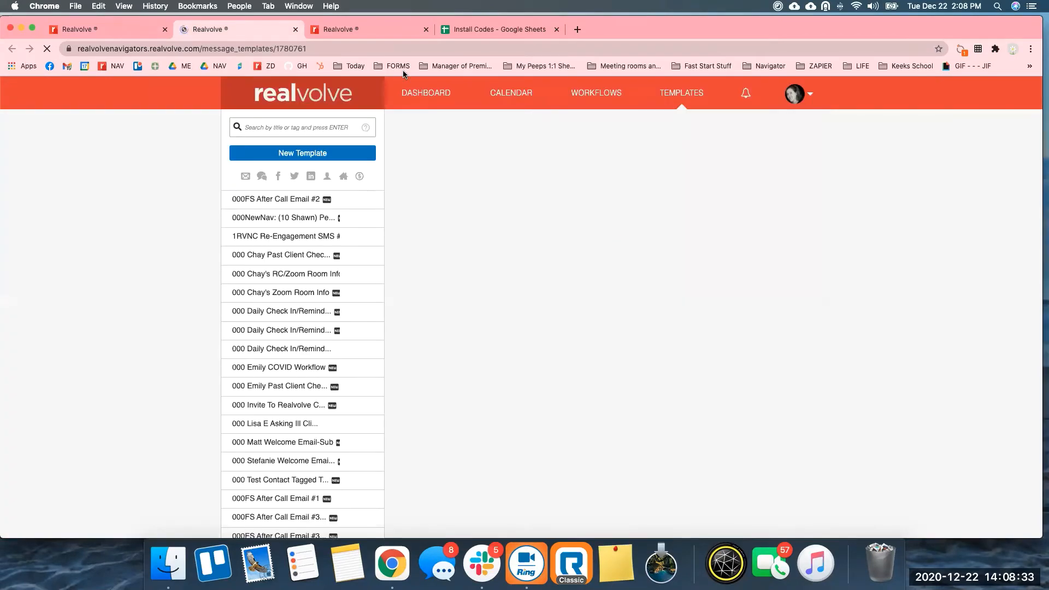
Save the 1RV10 Email Qtrly Check In template and return to the 1rv10-filtered template list.
{"action": "left_click", "coordinate": [361, 30]}
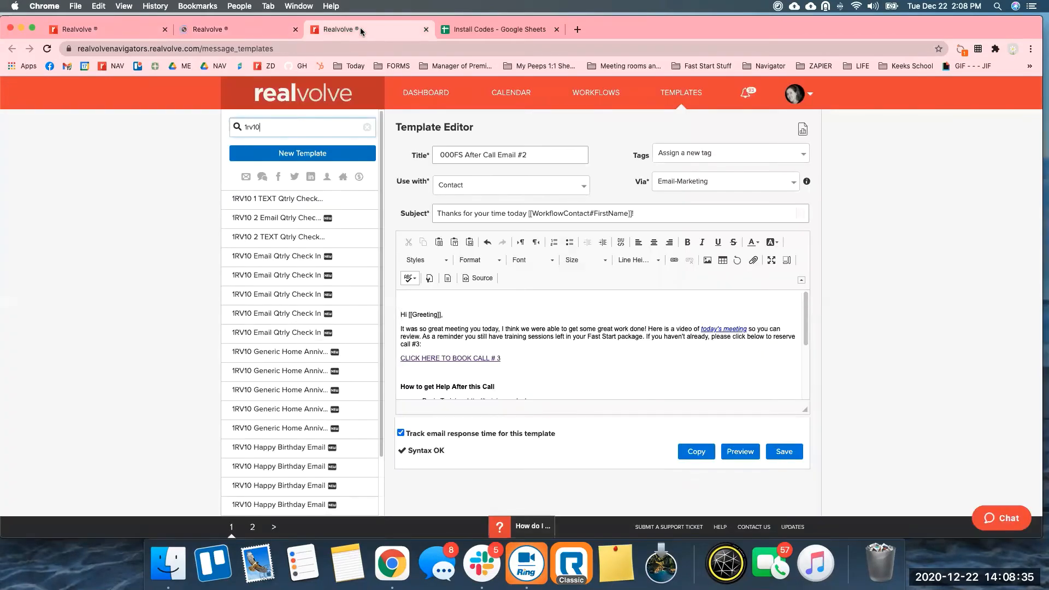
{"action": "left_click", "coordinate": [252, 30]}
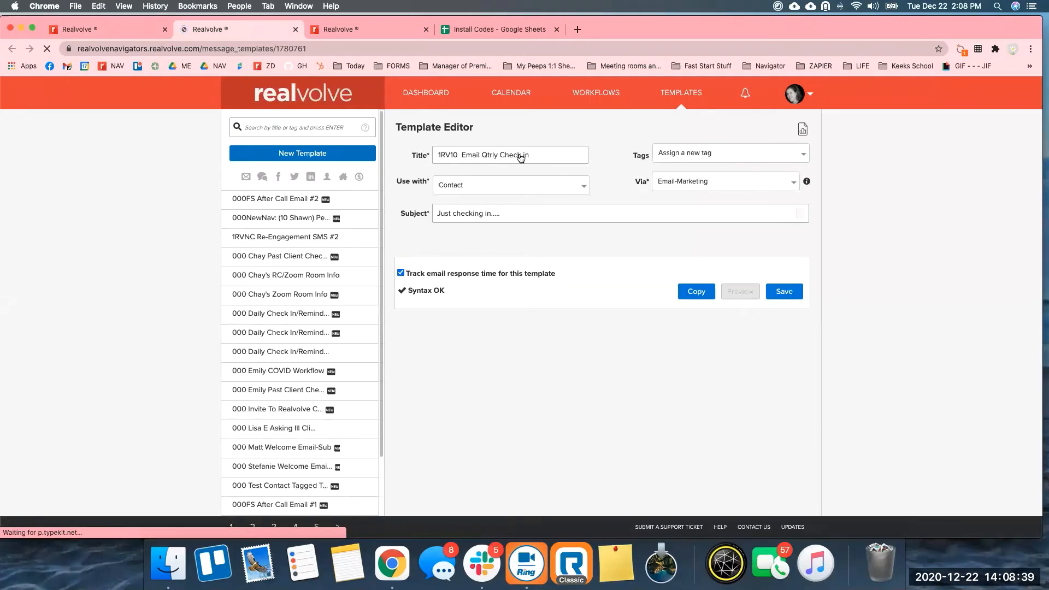
{"action": "left_click", "coordinate": [565, 162]}
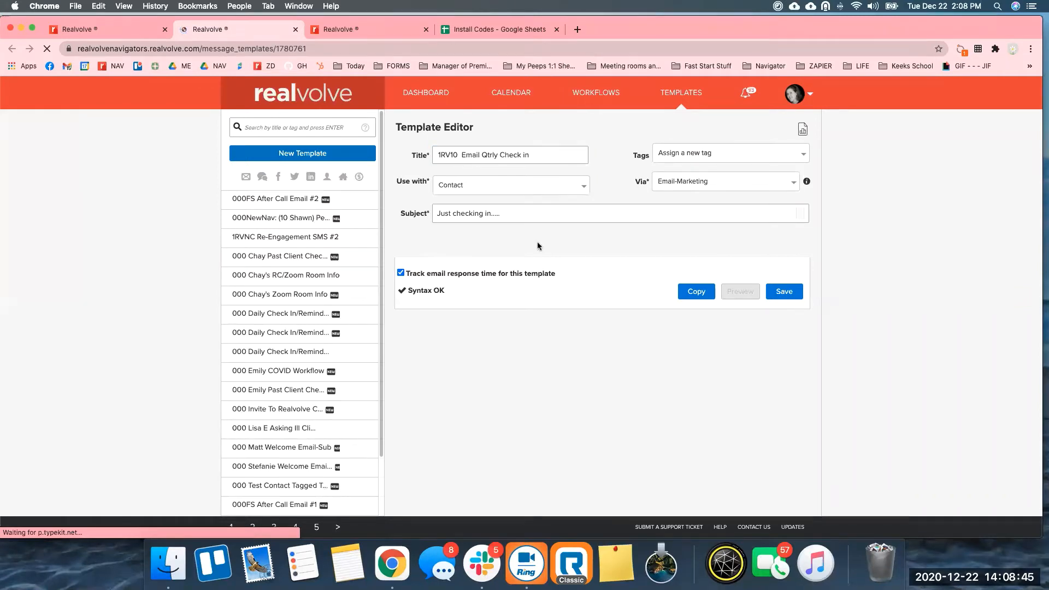
{"action": "left_click", "coordinate": [782, 295]}
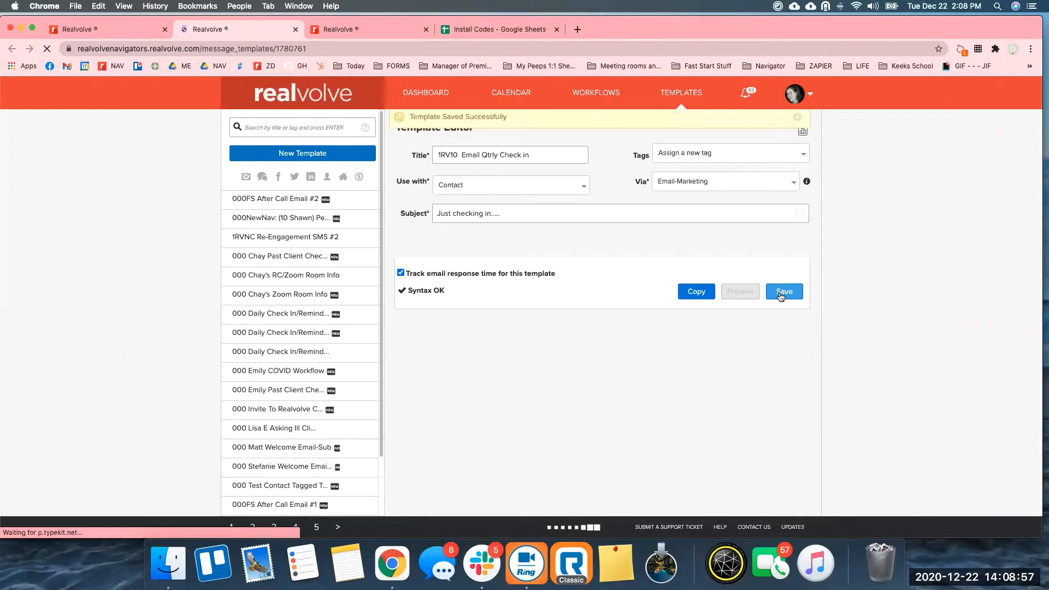
{"action": "left_click", "coordinate": [344, 29]}
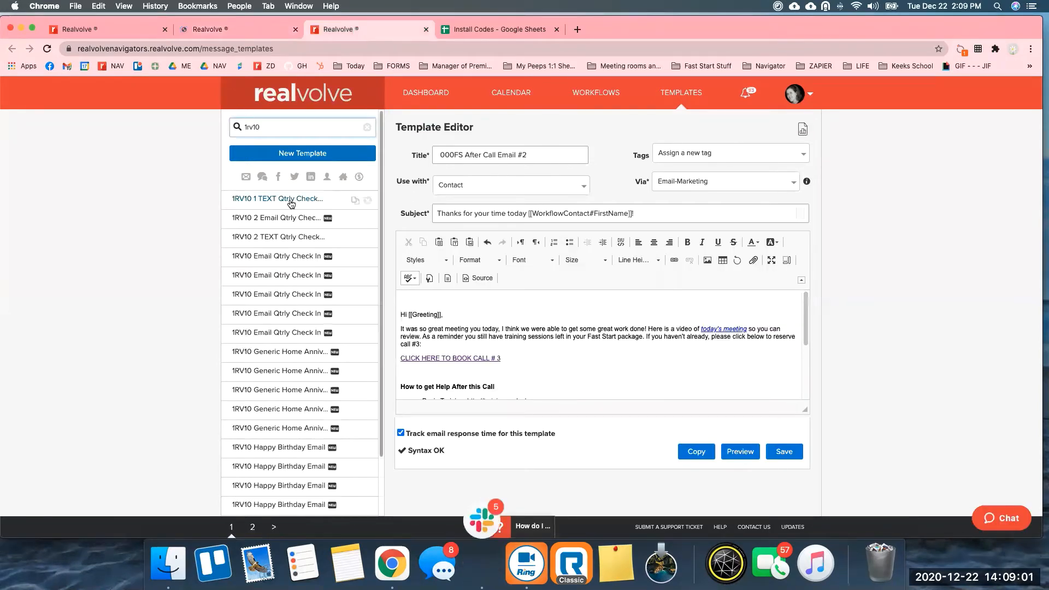
{"action": "left_click", "coordinate": [280, 218]}
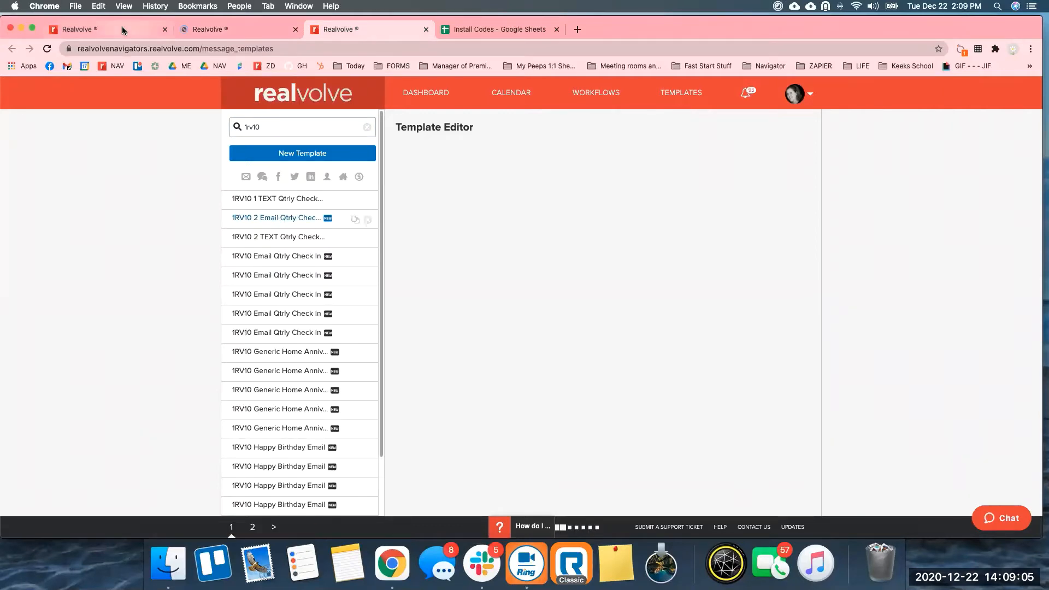
{"action": "left_click", "coordinate": [124, 30]}
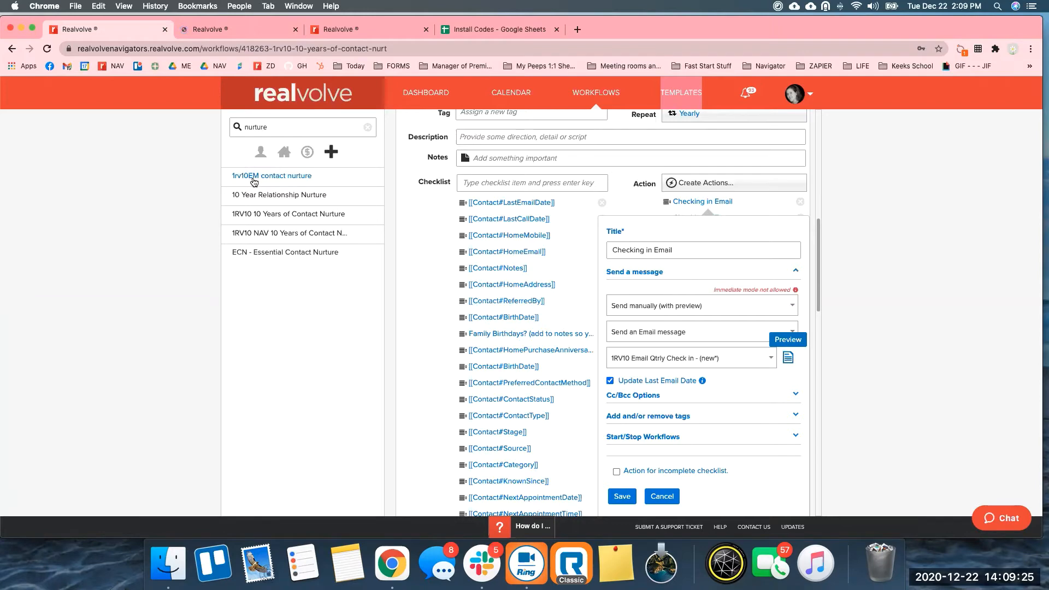
{"action": "left_click", "coordinate": [356, 31]}
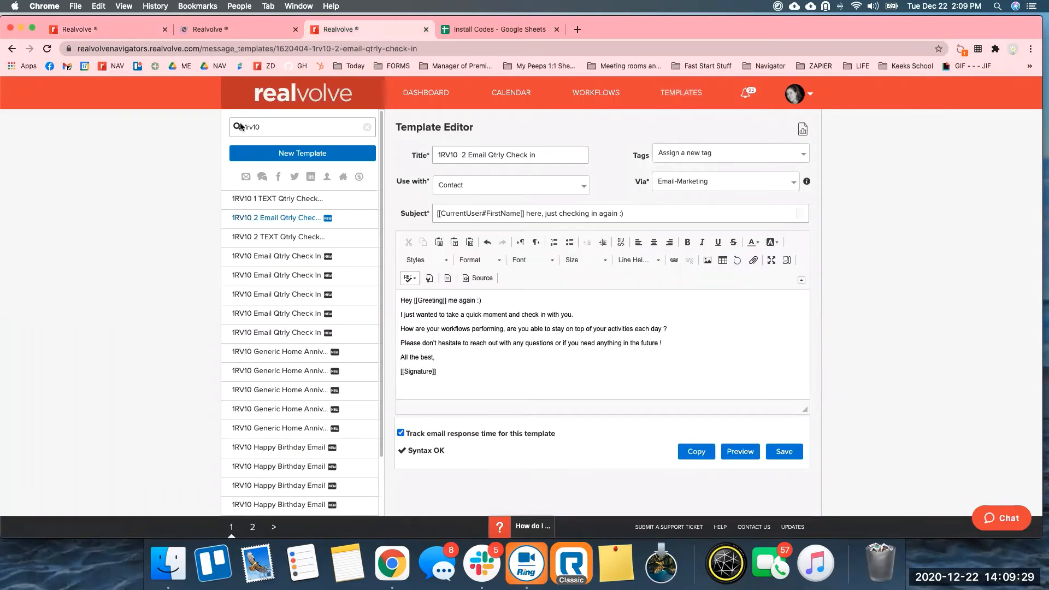
{"action": "left_click", "coordinate": [259, 128]}
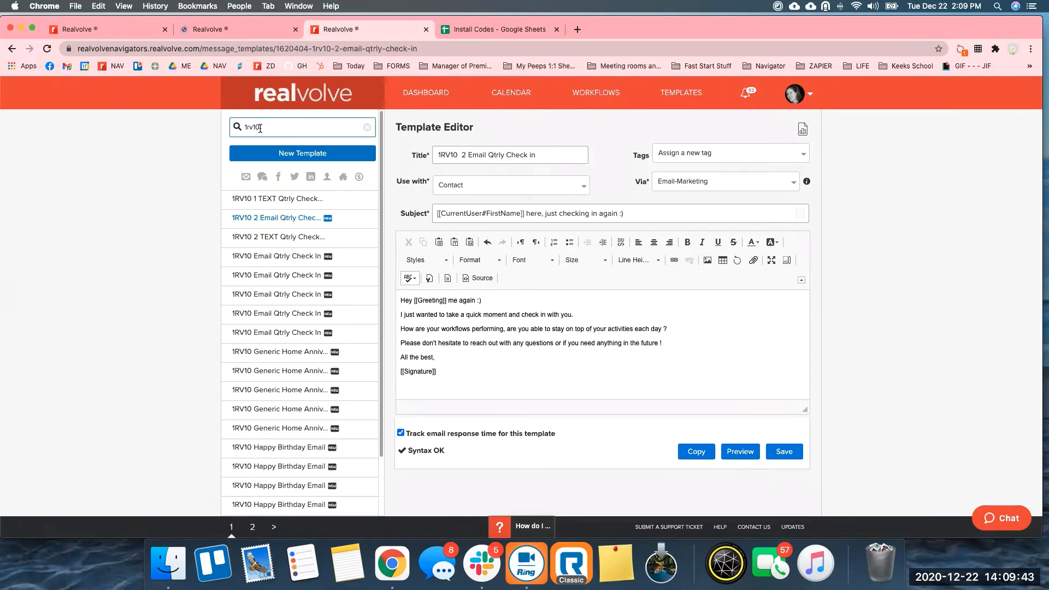
{"action": "left_click", "coordinate": [875, 192]}
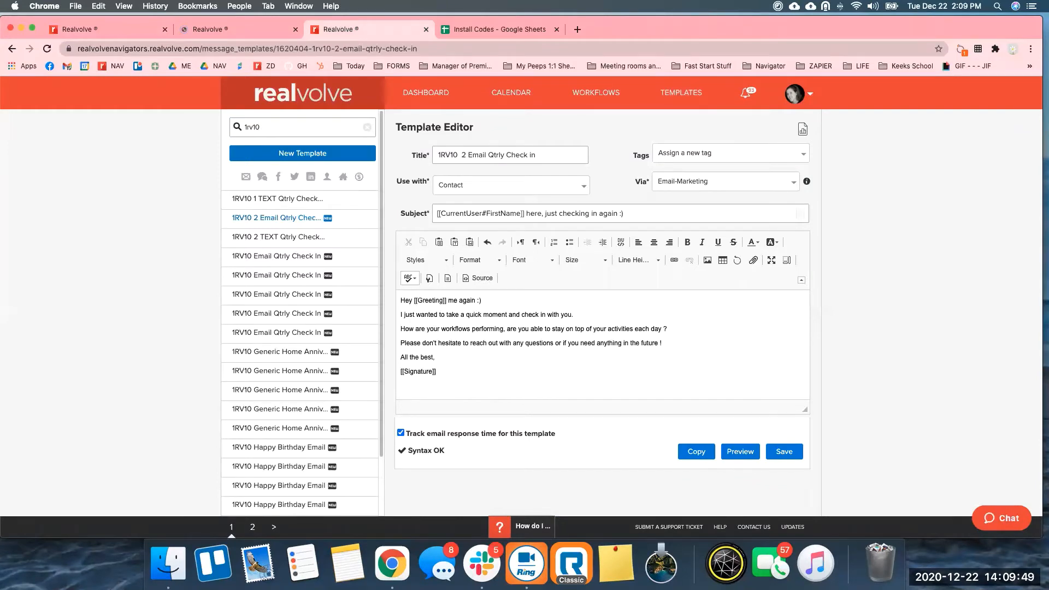
{"action": "right_click", "coordinate": [686, 97]}
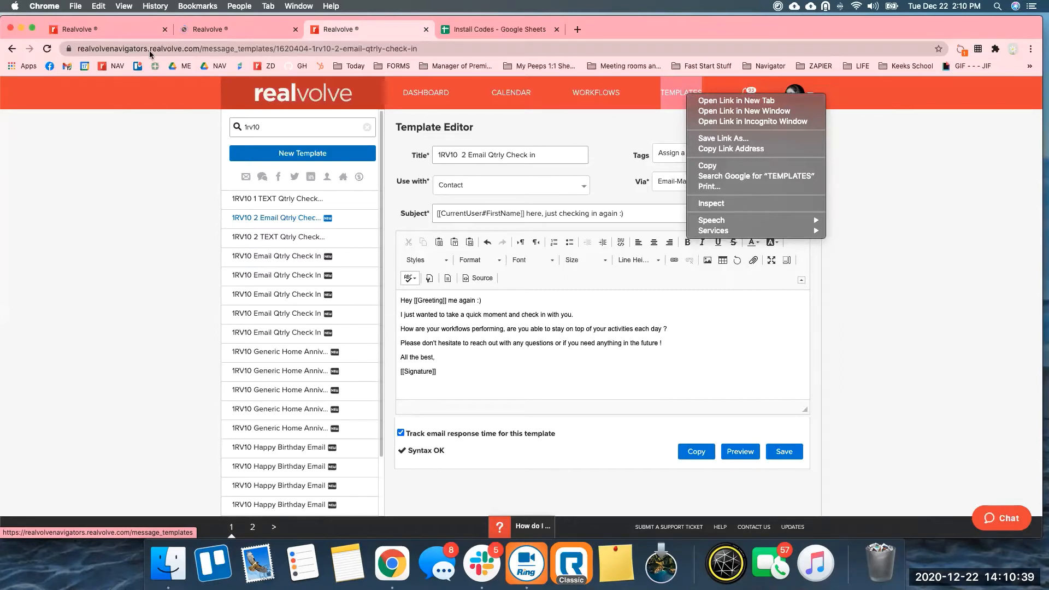
{"action": "left_click", "coordinate": [107, 26]}
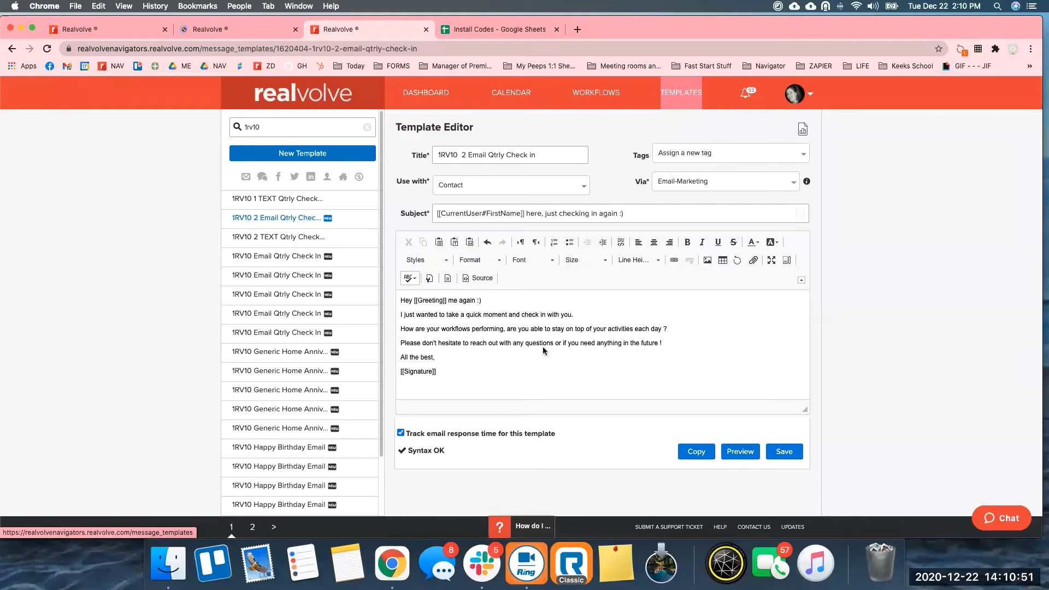
Review the 1RV10 Email Qtrly Check In template body, then switch to the Workflows tab.
{"action": "left_click", "coordinate": [282, 258]}
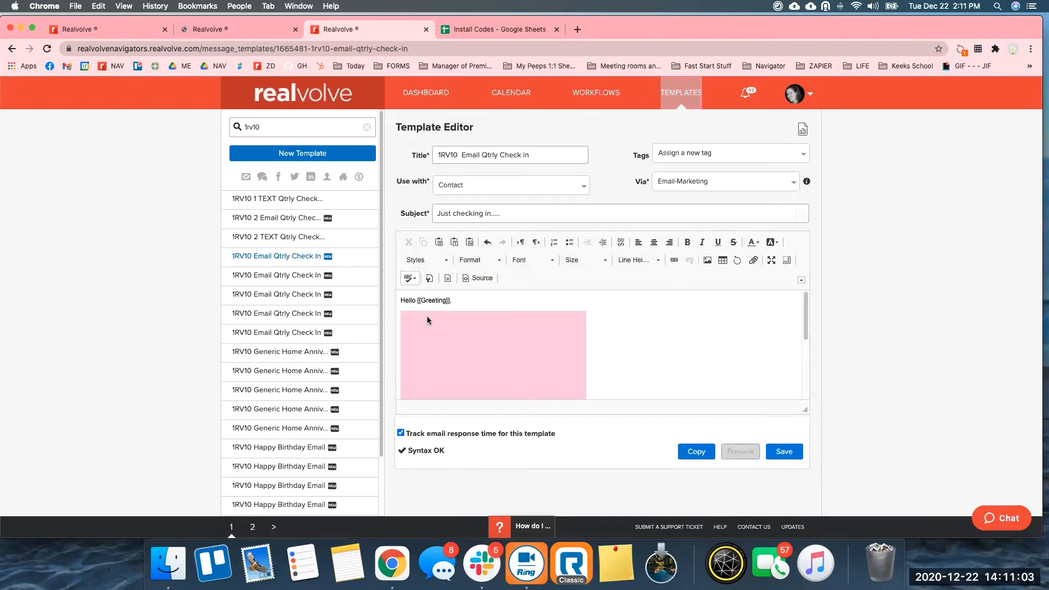
{"action": "left_click", "coordinate": [803, 305]}
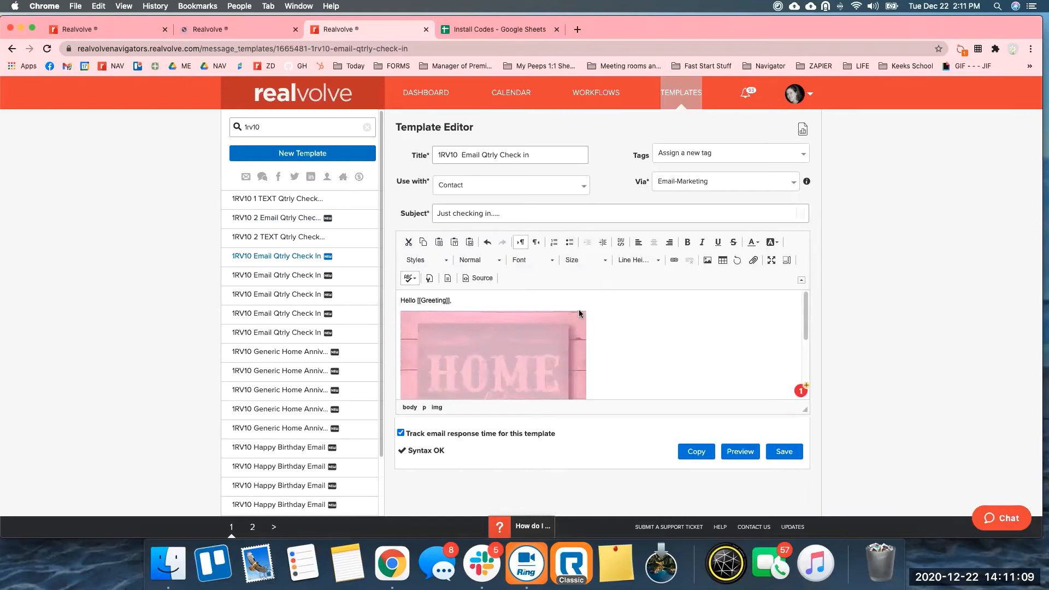
{"action": "key", "text": "super+1"}
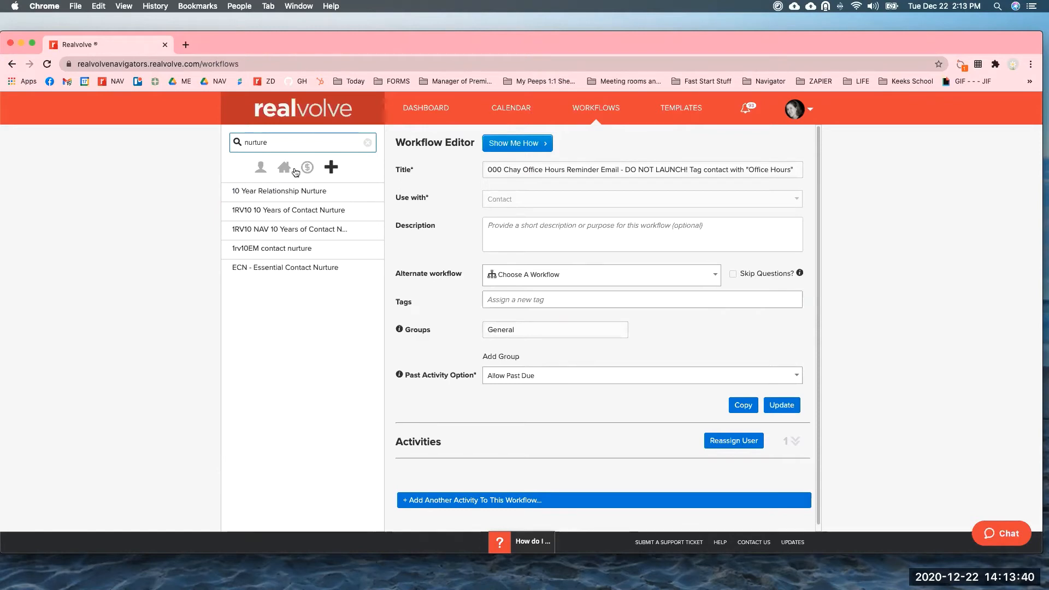
Open 1RV10 NAV 10 Years of Contact Nurture and scroll through its expanded activities.
{"action": "left_click", "coordinate": [297, 232]}
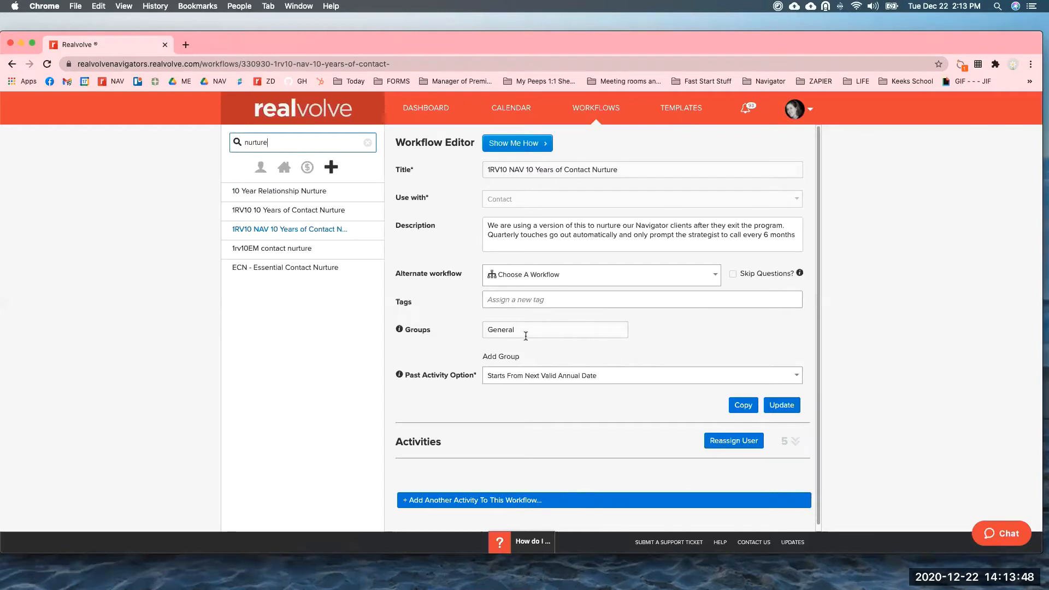
{"action": "left_click", "coordinate": [795, 443]}
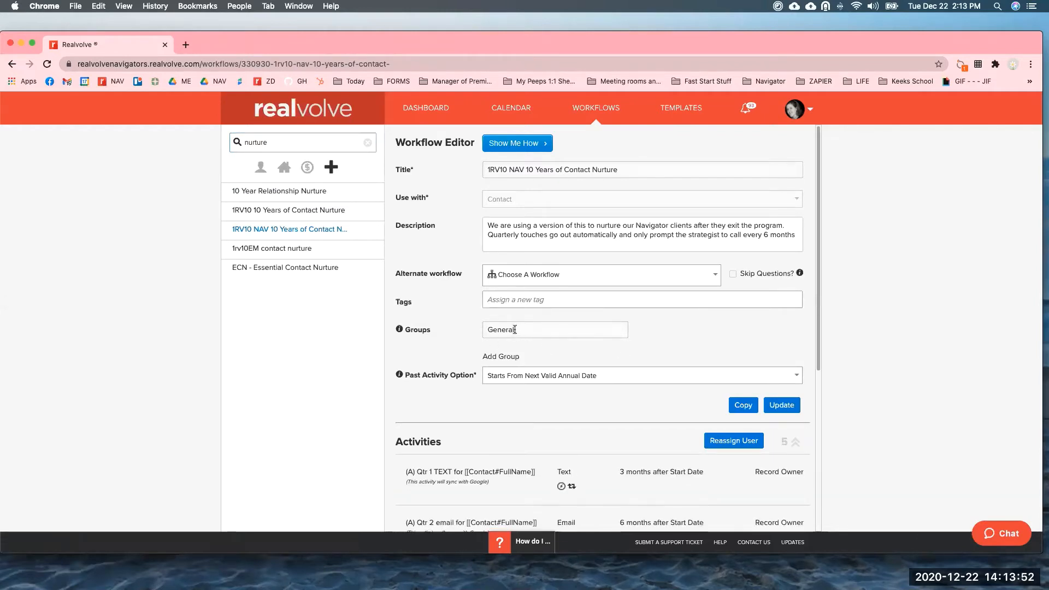
{"action": "scroll", "coordinate": [827, 288], "scroll_direction": "down", "scroll_amount": 1}
{"action": "scroll", "coordinate": [827, 288], "scroll_direction": "down", "scroll_amount": 5}
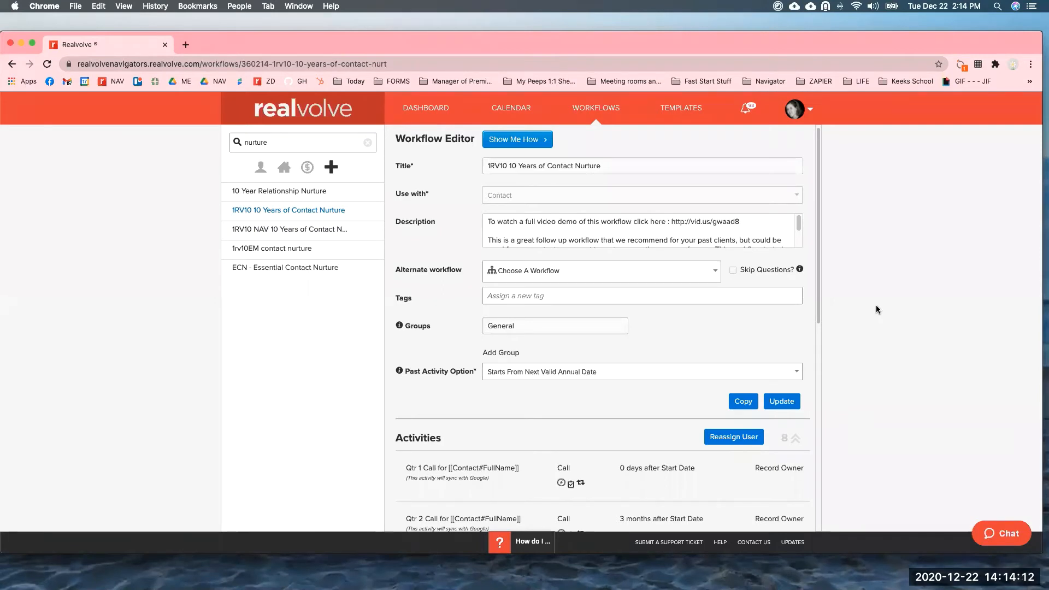
{"action": "left_click_drag", "start_coordinate": [818, 234], "coordinate": [824, 426]}
{"action": "scroll", "coordinate": [823, 426], "scroll_direction": "down", "scroll_amount": 5}
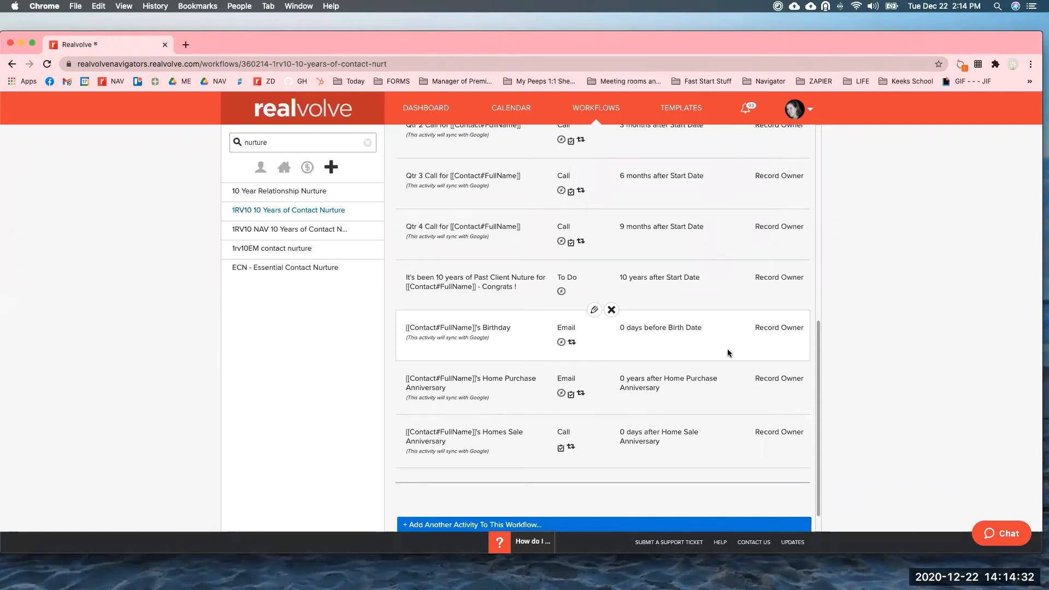
{"action": "left_click_drag", "start_coordinate": [818, 369], "coordinate": [817, 228]}
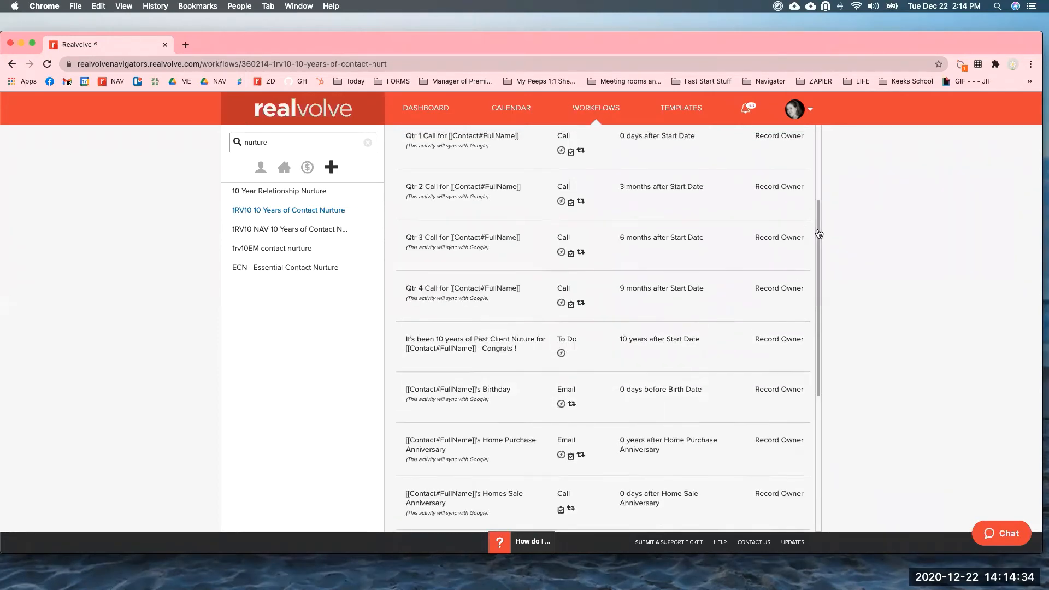
{"action": "scroll", "coordinate": [441, 241], "scroll_direction": "up", "scroll_amount": 1}
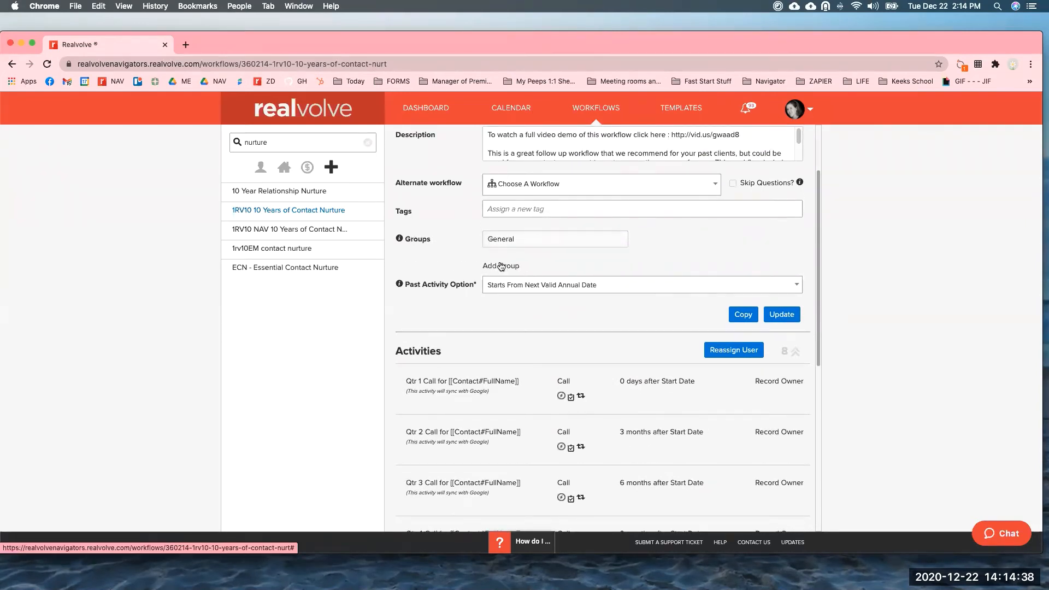
Add groups named Birthday, Home Sale and Home Purchase, correcting the 'Home Purcahse' typo.
{"action": "left_click", "coordinate": [501, 266]}
{"action": "left_click", "coordinate": [669, 236]}
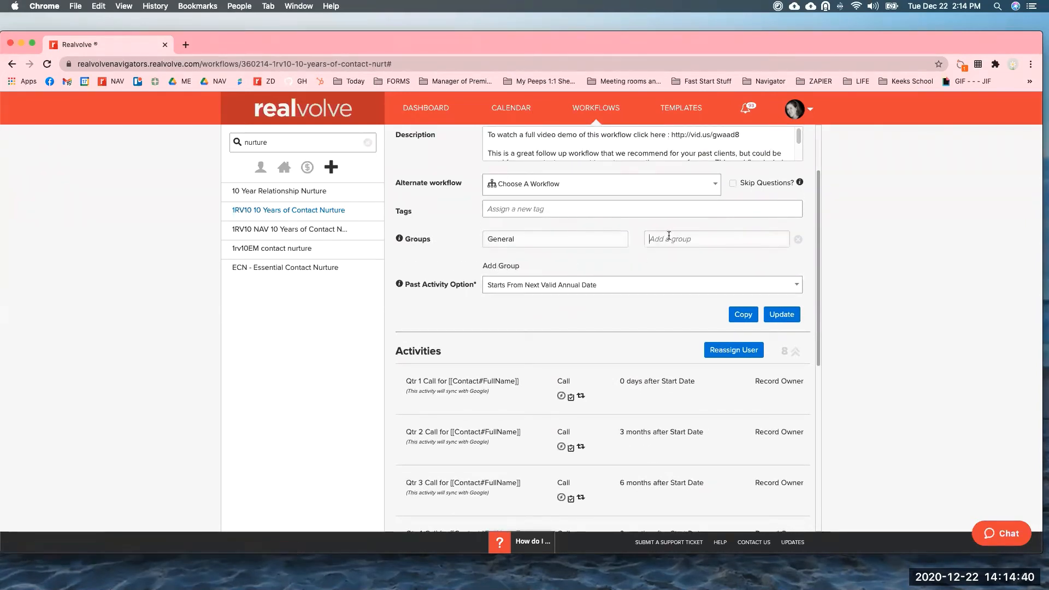
{"action": "type", "text": "Birthday"}
{"action": "key", "text": "Return"}
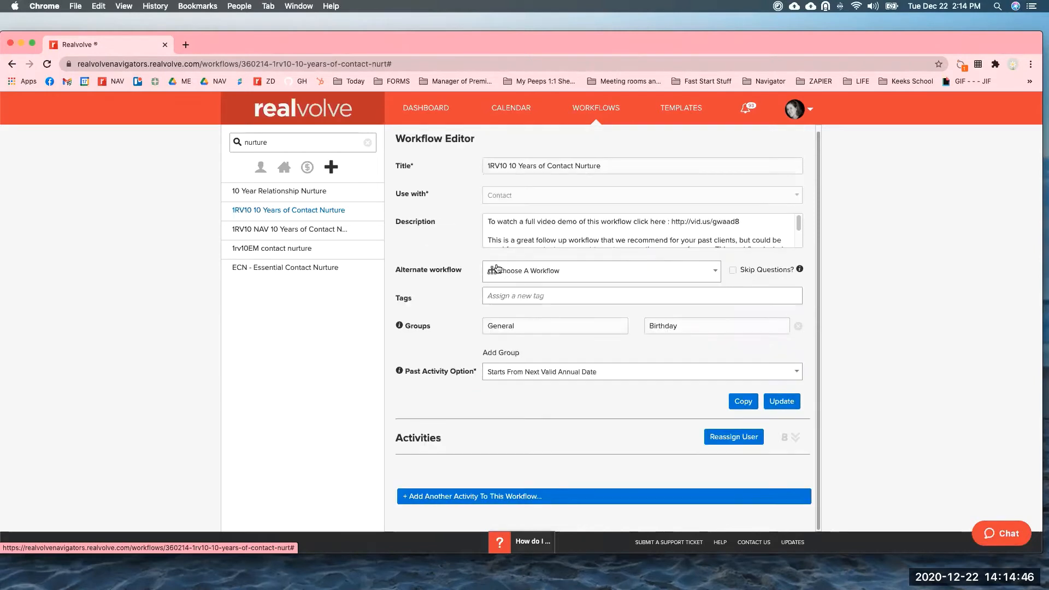
{"action": "left_click", "coordinate": [502, 351]}
{"action": "type", "text": "Home Sale"}
{"action": "left_click", "coordinate": [502, 376]}
{"action": "type", "text": "Home Purcahse"}
{"action": "key", "text": "BackSpace"}
{"action": "key", "text": "BackSpace"}
{"action": "key", "text": "BackSpace"}
{"action": "key", "text": "BackSpace"}
{"action": "type", "text": "hase"}
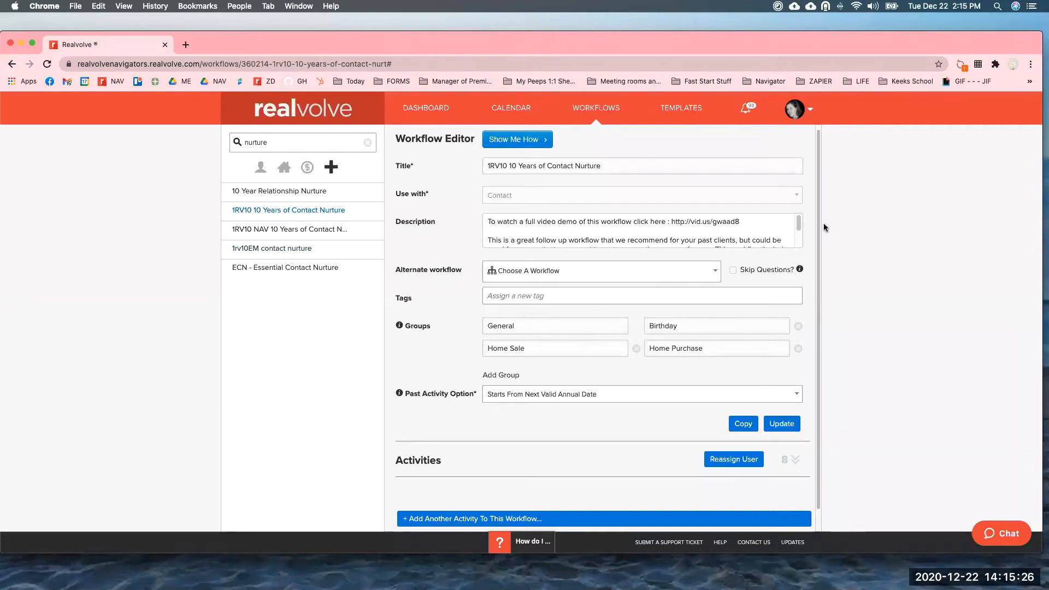
{"action": "left_click", "coordinate": [796, 460]}
Assign the Birthday activity to the Birthday group and update it.
{"action": "left_click_drag", "start_coordinate": [816, 194], "coordinate": [817, 402]}
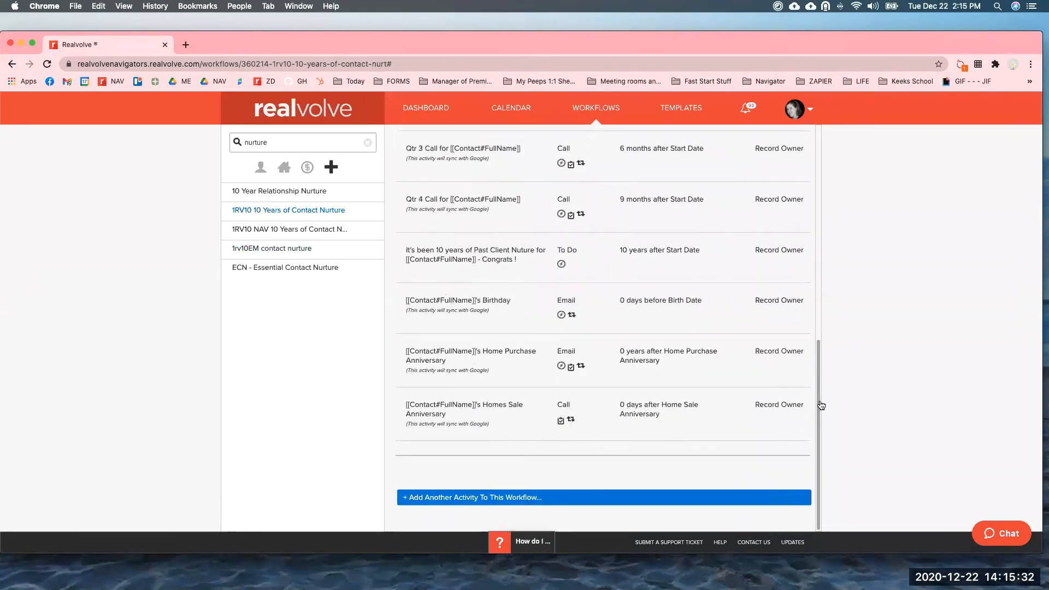
{"action": "mouse_move", "coordinate": [500, 300]}
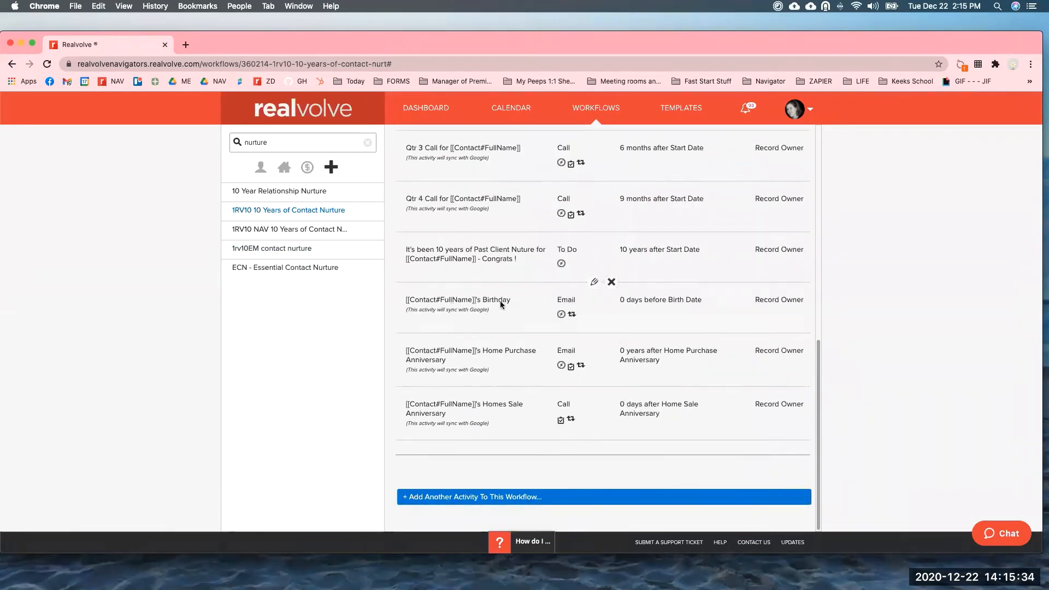
{"action": "left_click", "coordinate": [594, 284]}
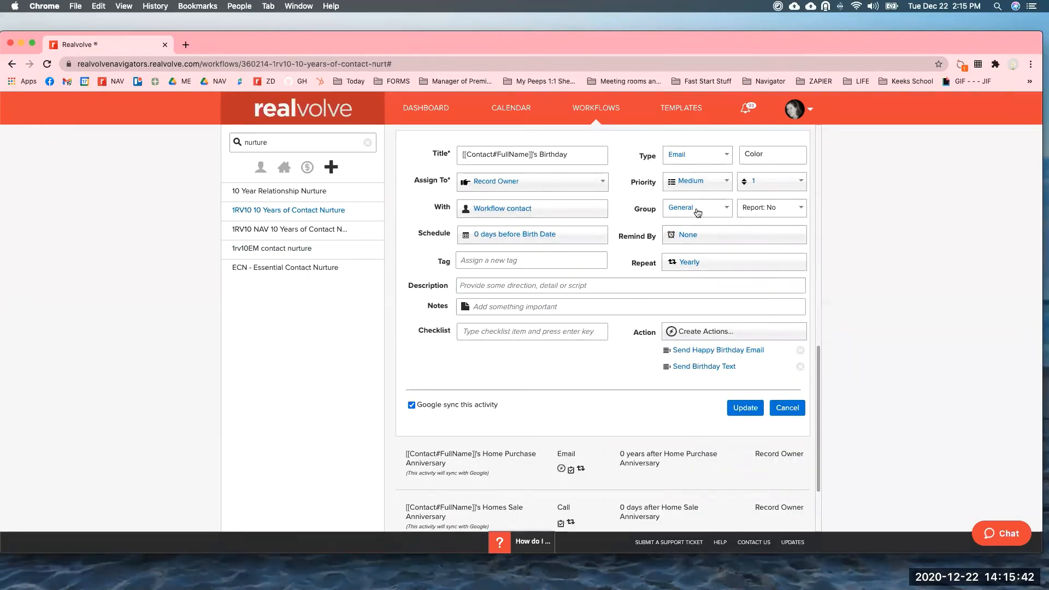
{"action": "left_click", "coordinate": [696, 213]}
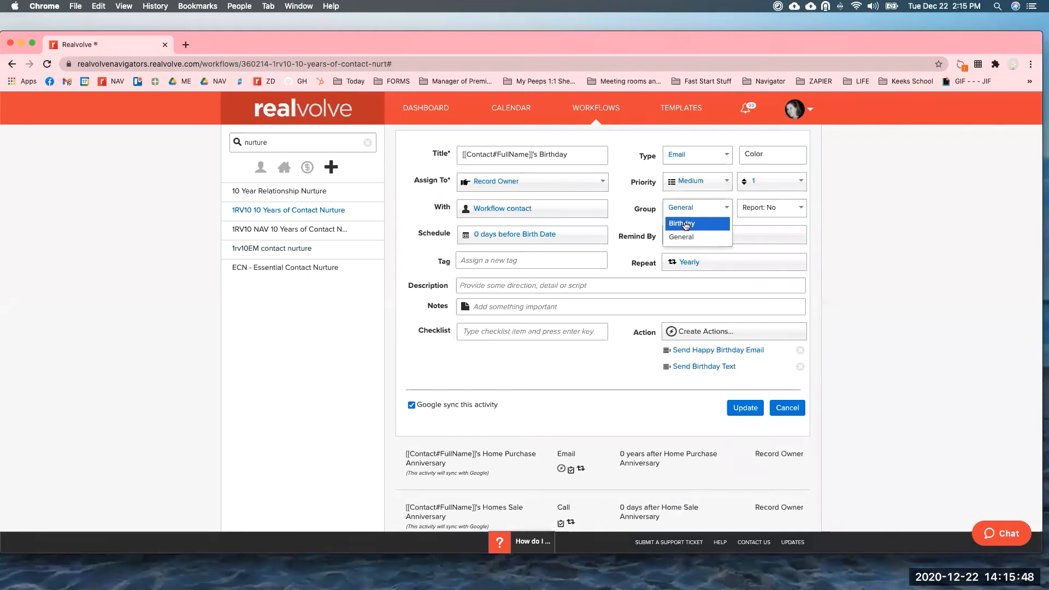
{"action": "left_click", "coordinate": [685, 224]}
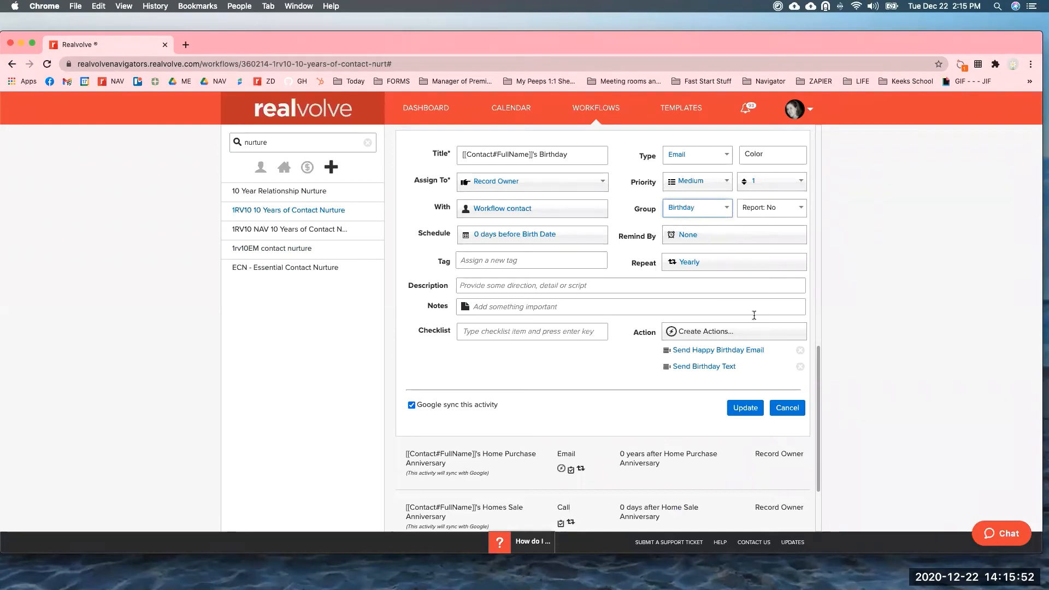
{"action": "left_click", "coordinate": [742, 410]}
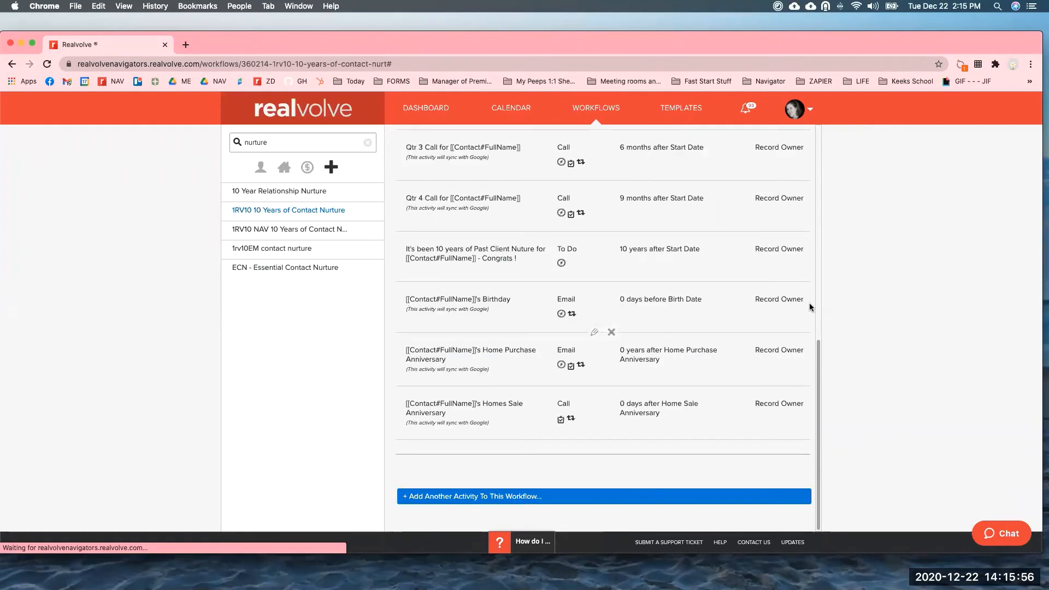
Update the workflow to save its Birthday, General, Home Sale and Home Purchase groups.
{"action": "scroll", "coordinate": [818, 382], "scroll_direction": "up", "scroll_amount": 2}
{"action": "scroll", "coordinate": [815, 213], "scroll_direction": "up", "scroll_amount": 10}
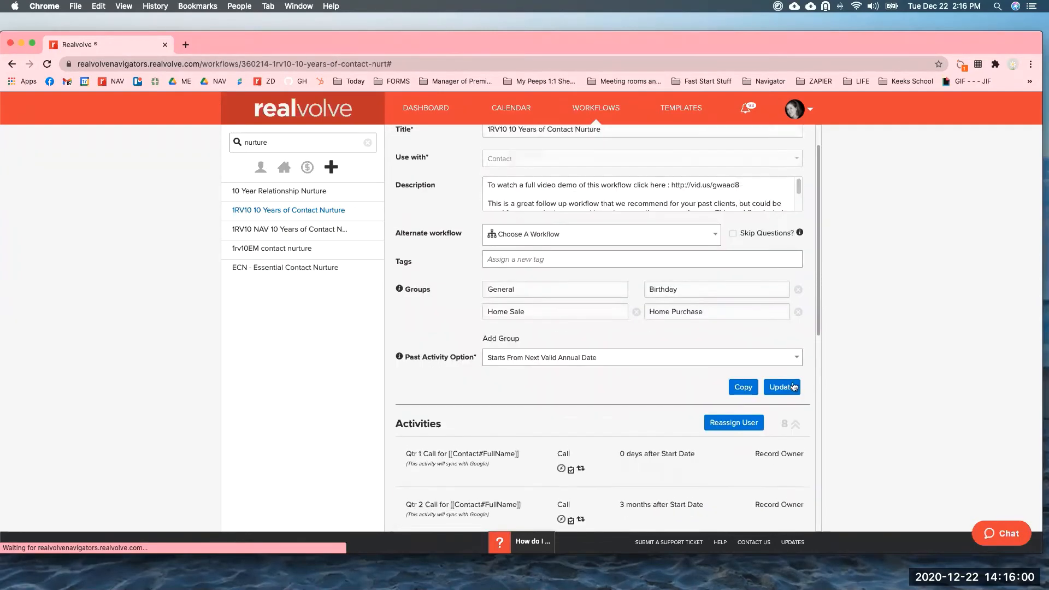
{"action": "left_click", "coordinate": [771, 389]}
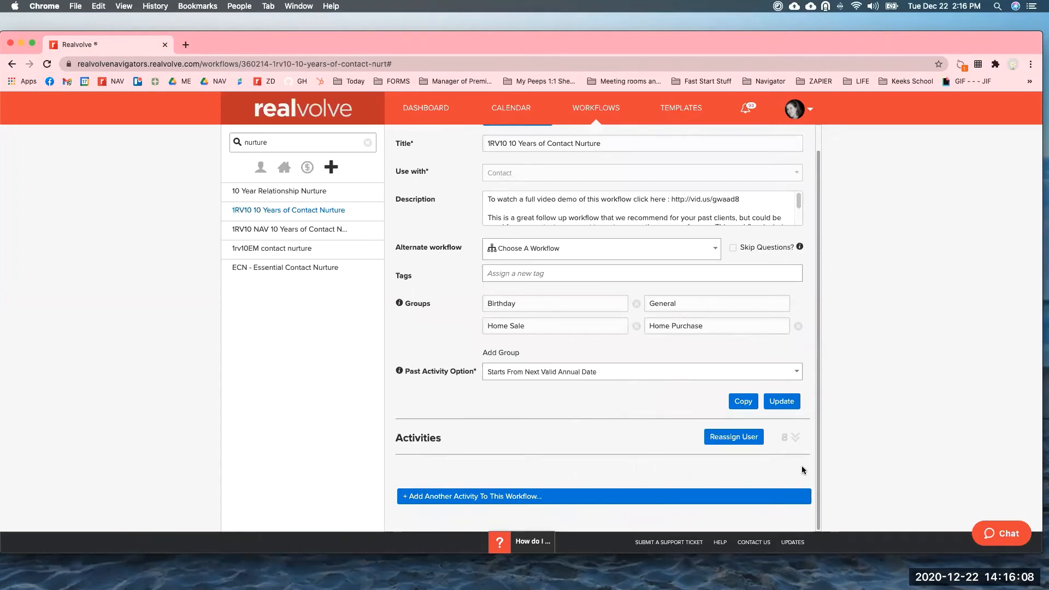
{"action": "left_click", "coordinate": [794, 439]}
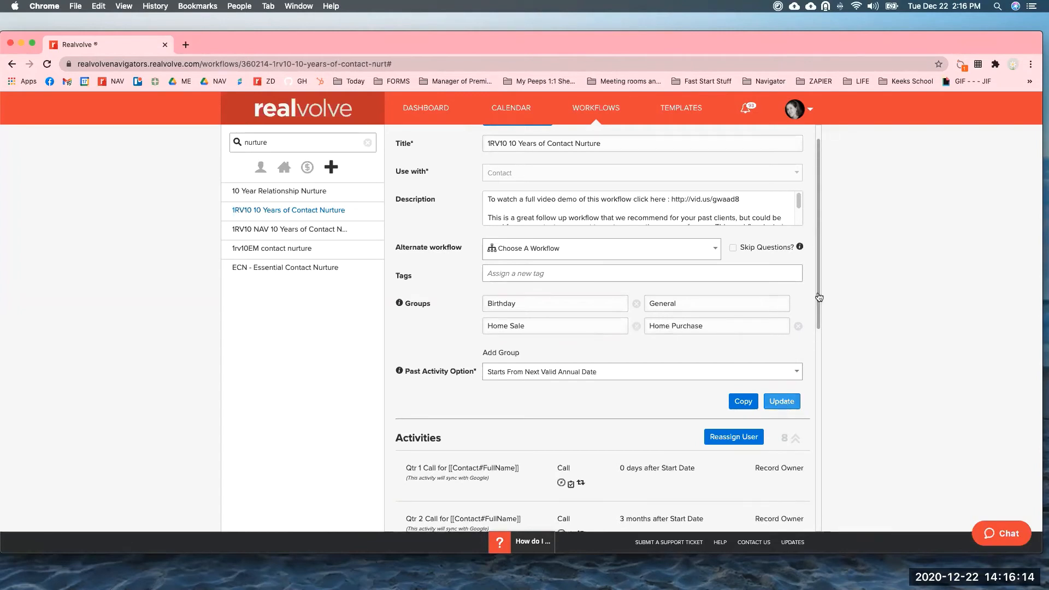
Set the Home Purchase Anniversary activity's group to Home Purchase and update it.
{"action": "left_click", "coordinate": [818, 470]}
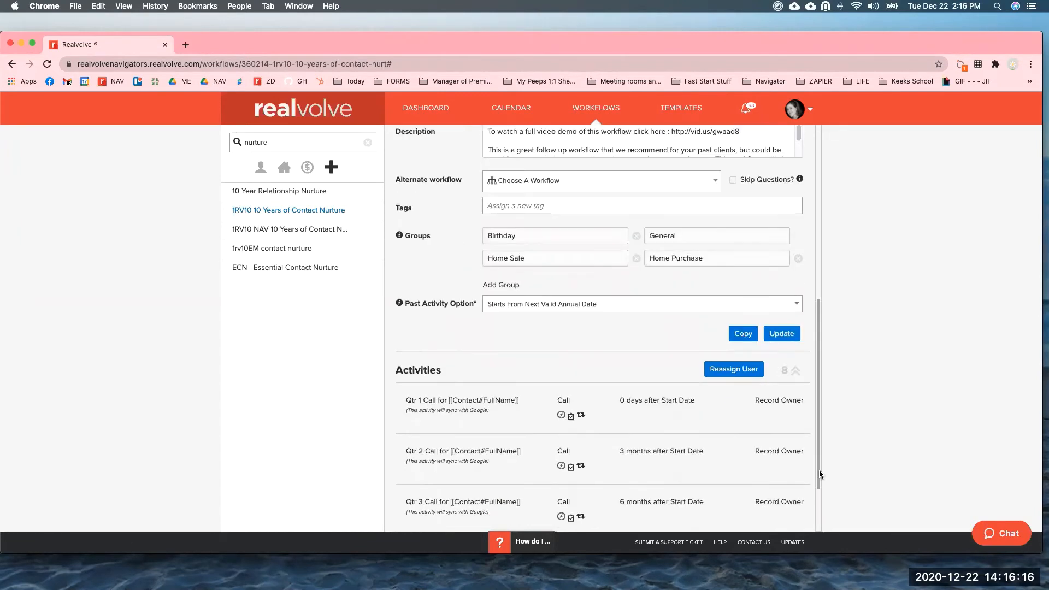
{"action": "scroll", "coordinate": [818, 518], "scroll_direction": "down", "scroll_amount": 5}
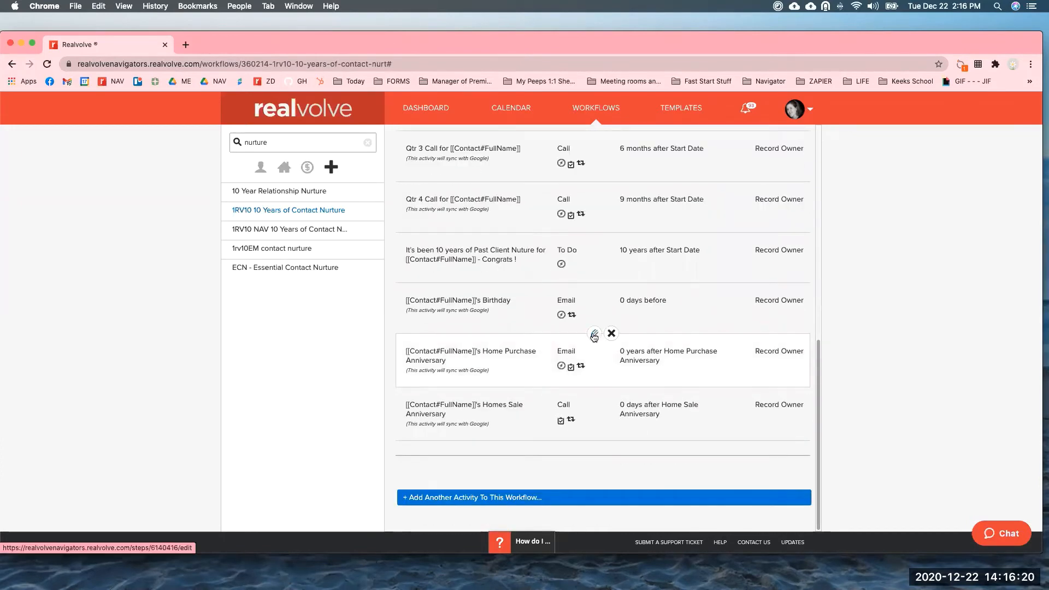
{"action": "left_click", "coordinate": [594, 336]}
{"action": "scroll", "coordinate": [634, 398], "scroll_direction": "down", "scroll_amount": 2}
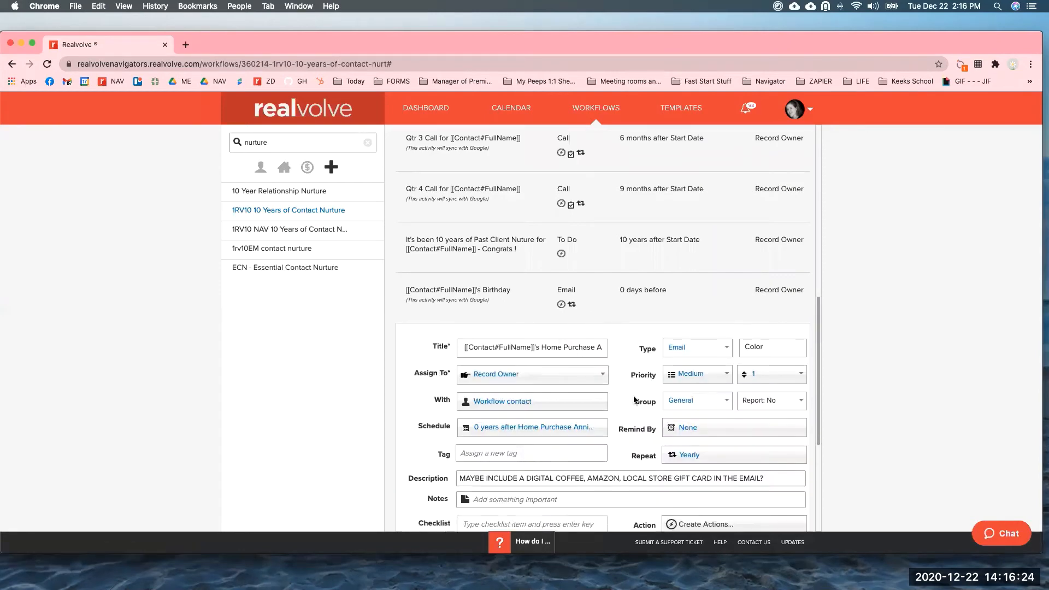
{"action": "scroll", "coordinate": [688, 316], "scroll_direction": "down", "scroll_amount": 4}
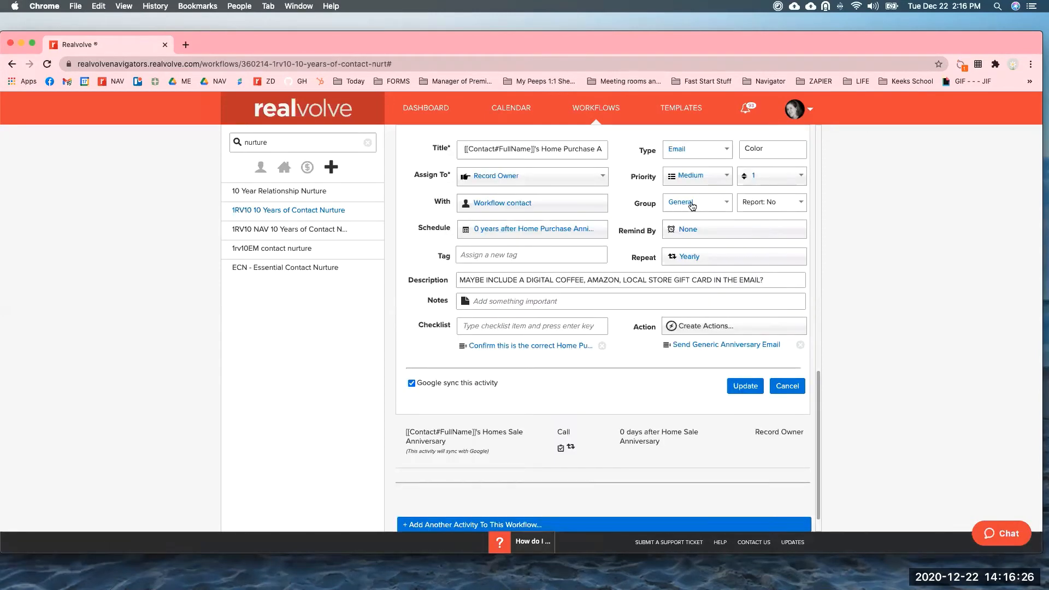
{"action": "left_click", "coordinate": [692, 206]}
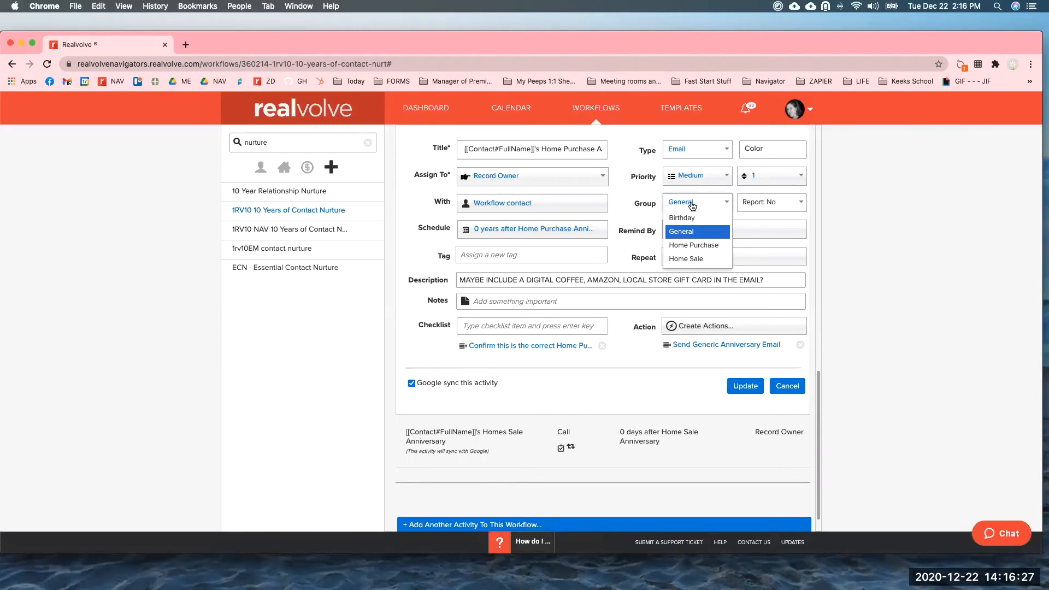
{"action": "left_click", "coordinate": [692, 246]}
{"action": "left_click", "coordinate": [746, 386]}
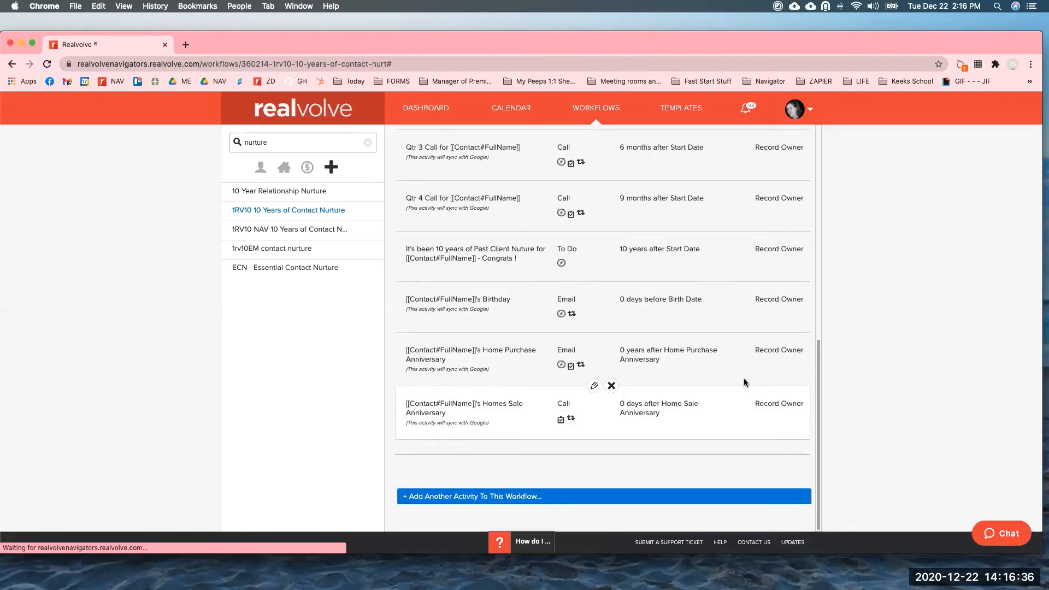
Put the Homes Sale Anniversary activity in the Home Sale group and update it.
{"action": "left_click", "coordinate": [595, 386]}
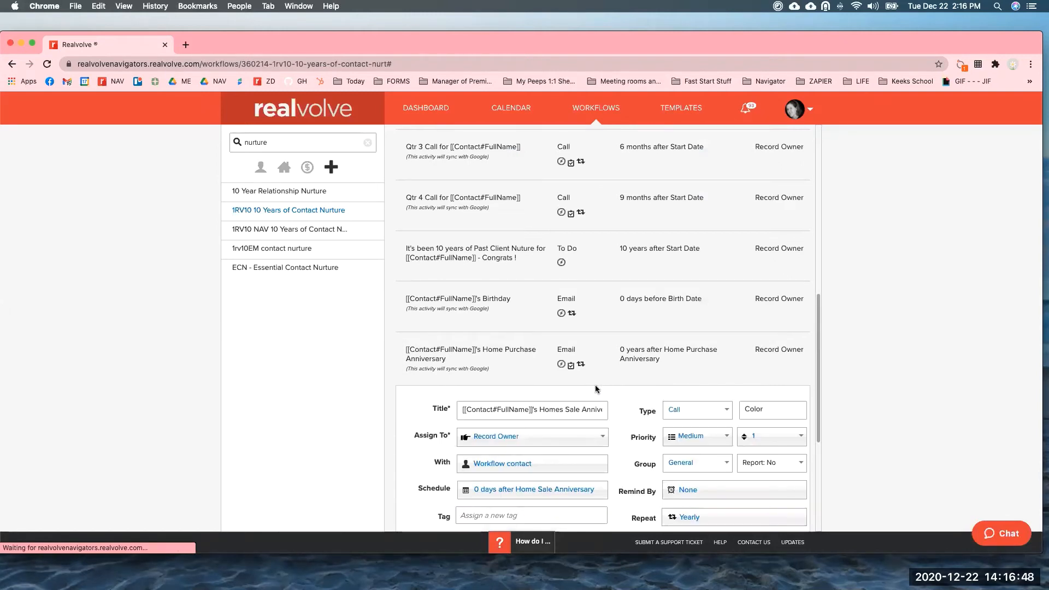
{"action": "scroll", "coordinate": [595, 384], "scroll_direction": "down", "scroll_amount": 5}
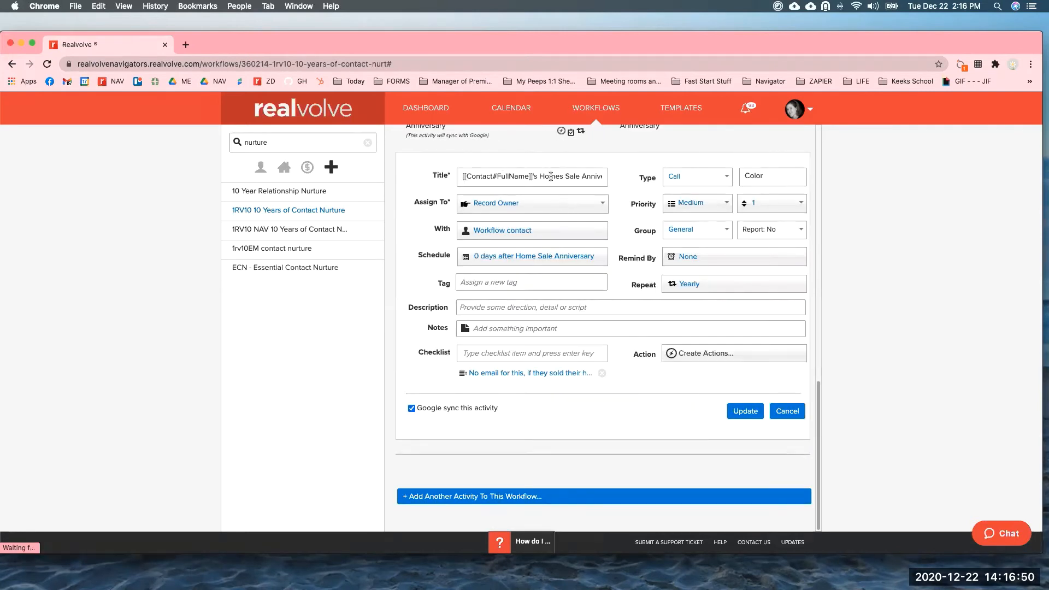
{"action": "left_click", "coordinate": [706, 235]}
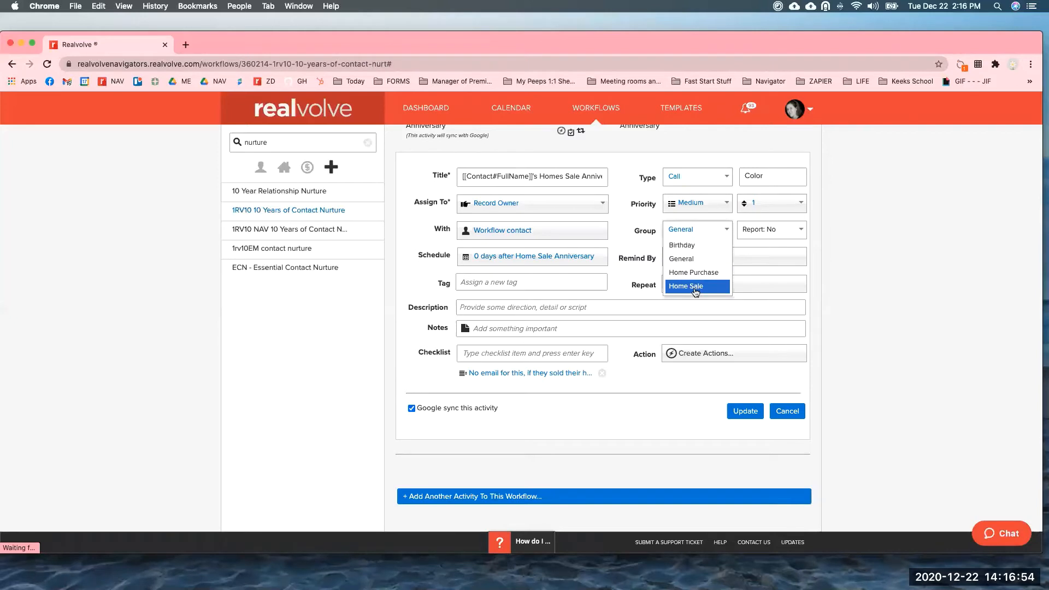
{"action": "left_click", "coordinate": [686, 286]}
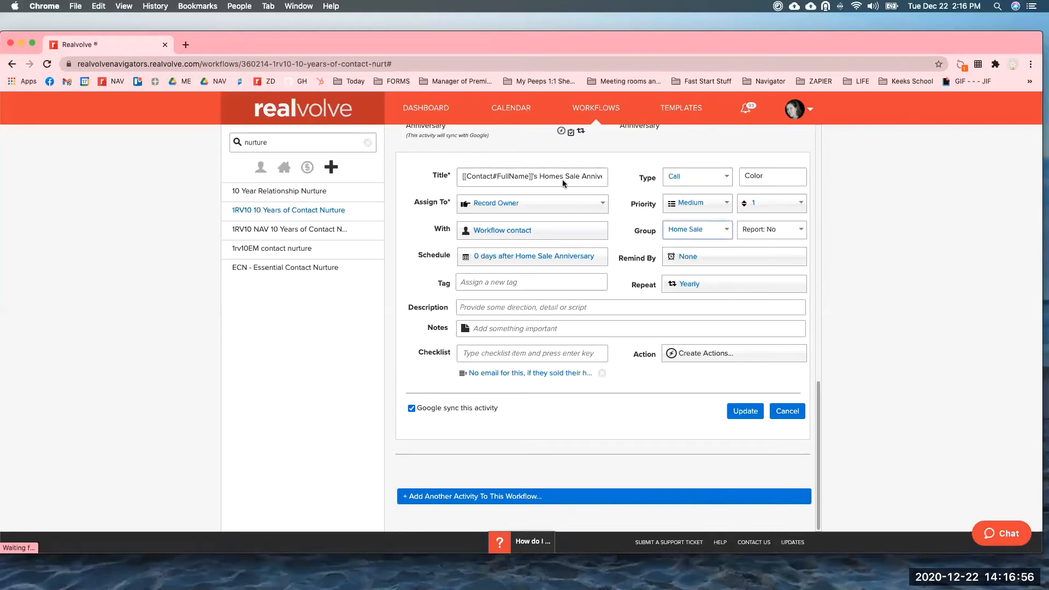
{"action": "left_click", "coordinate": [743, 413]}
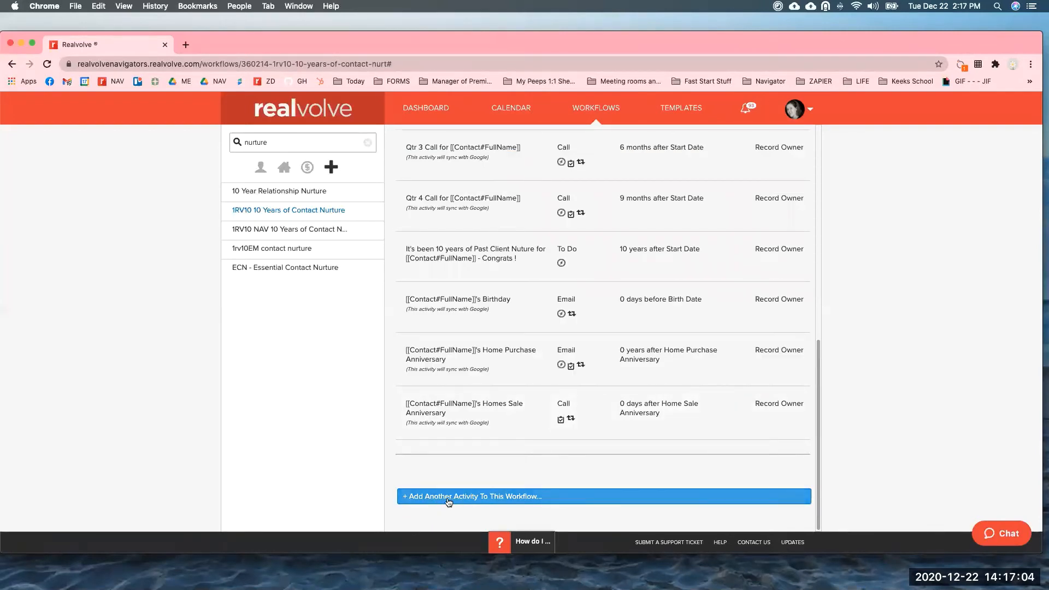
Add a new activity to the workflow, clearing a wrongly pasted title.
{"action": "left_click", "coordinate": [484, 500]}
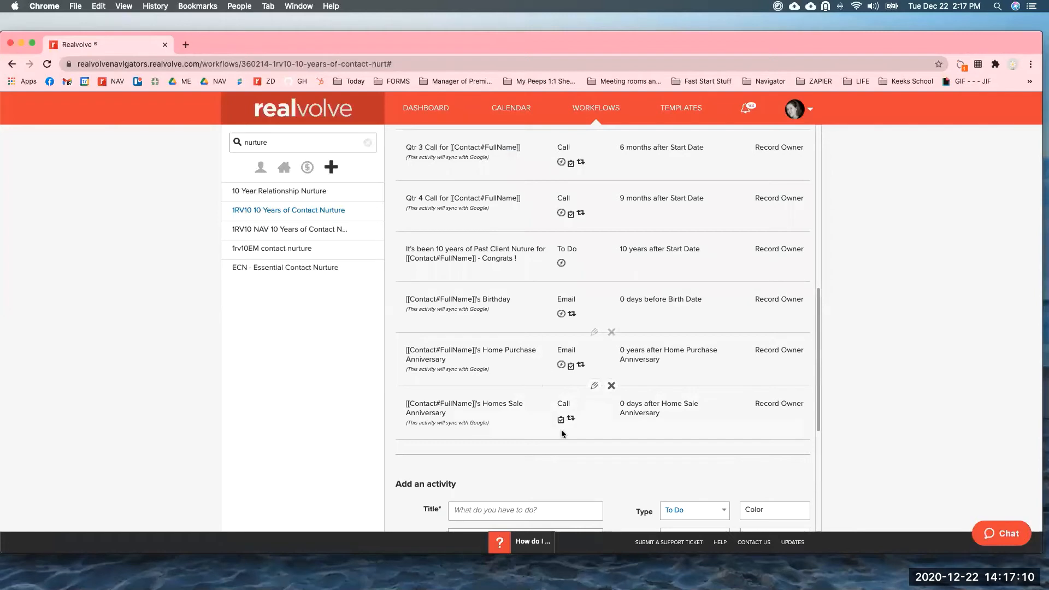
{"action": "scroll", "coordinate": [562, 432], "scroll_direction": "down", "scroll_amount": 2}
{"action": "scroll", "coordinate": [562, 435], "scroll_direction": "down", "scroll_amount": 1}
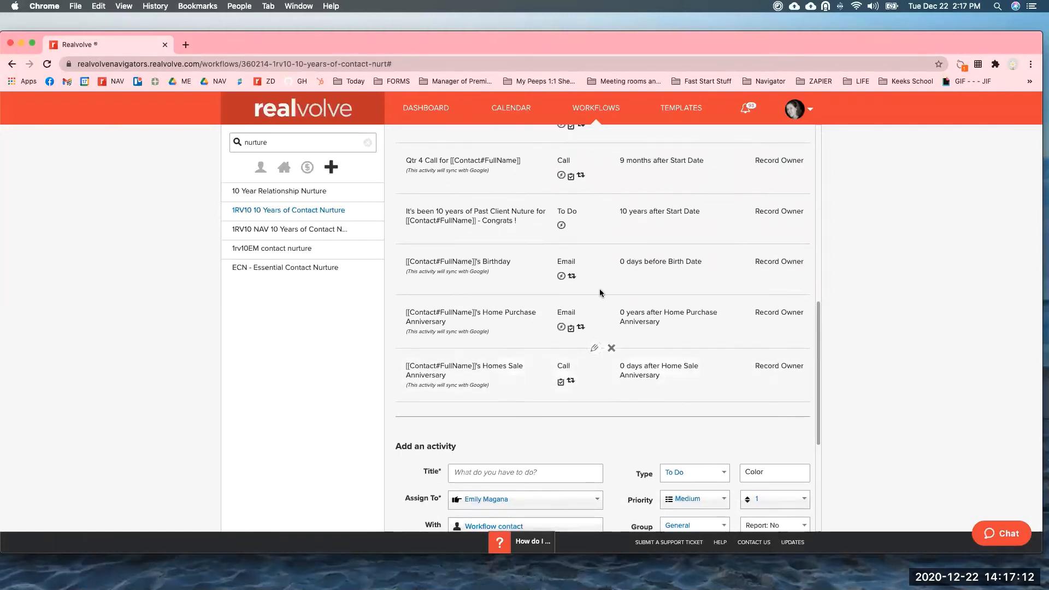
{"action": "left_click_drag", "start_coordinate": [475, 262], "coordinate": [416, 263]}
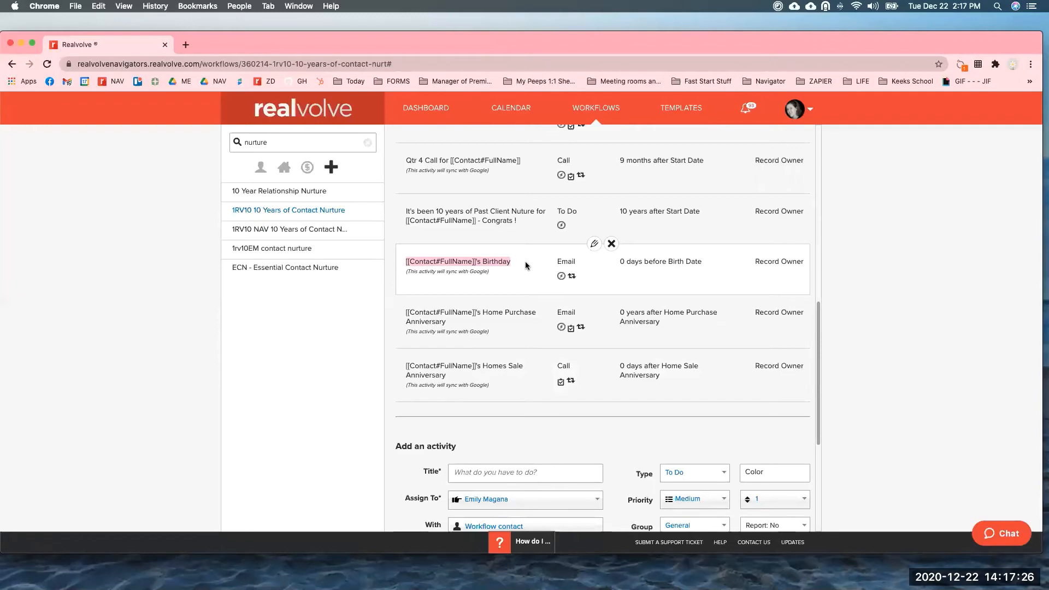
{"action": "left_click", "coordinate": [476, 473]}
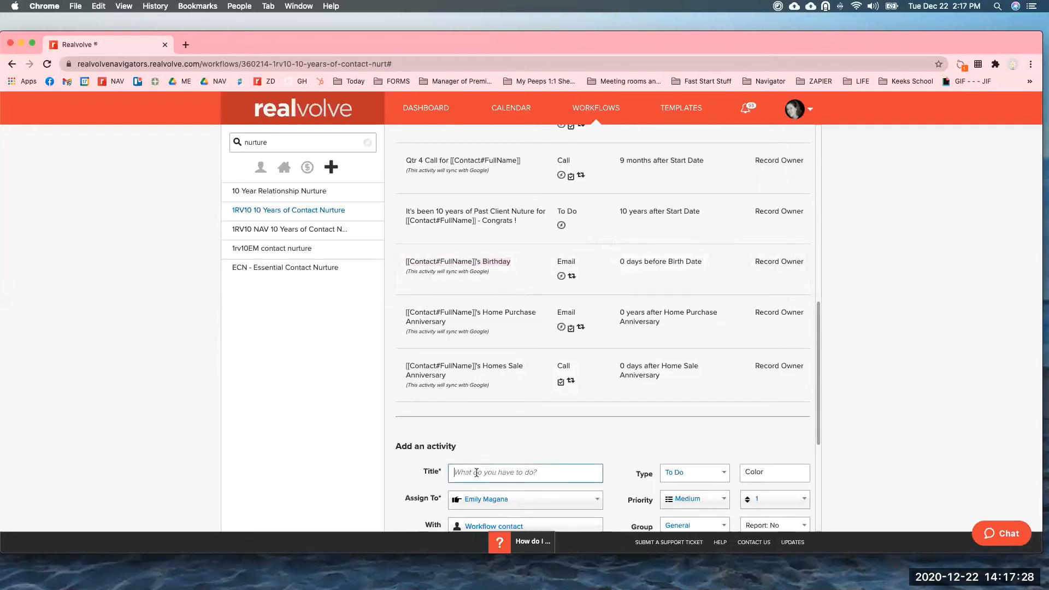
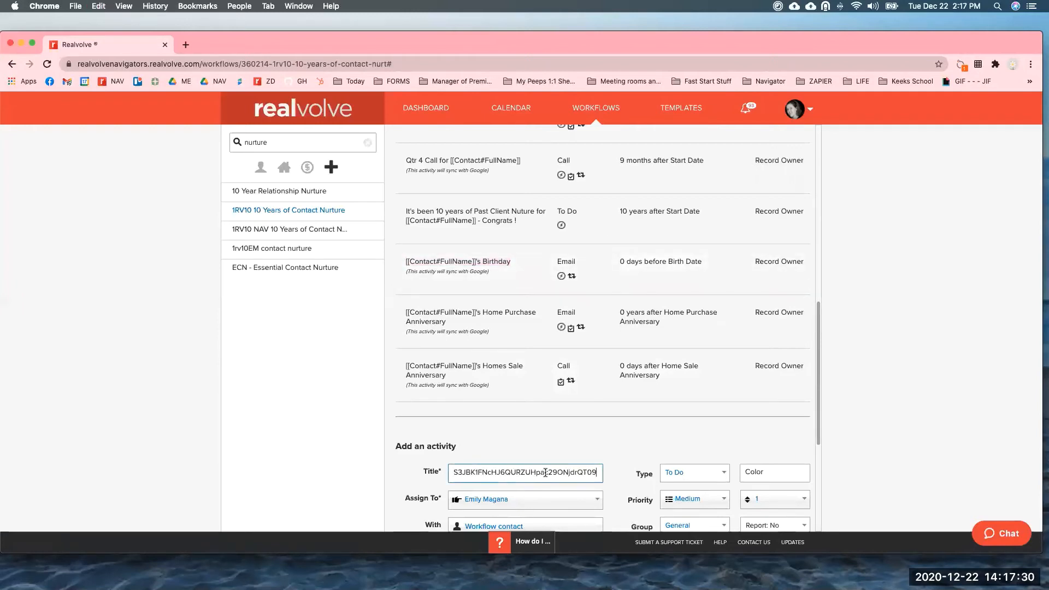
{"action": "key", "text": "super+a"}
{"action": "key", "text": "BackSpace"}
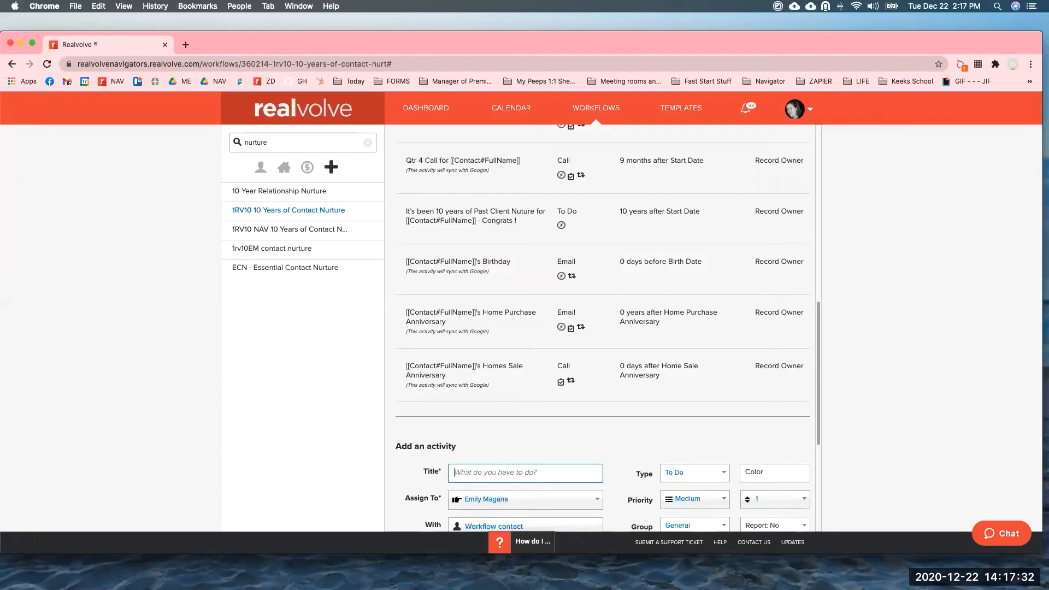
Title the new activity '[[Contact#FullName]] Birthday Reminder' using the contact full-name merge field.
{"action": "type", "text": "[[name"}
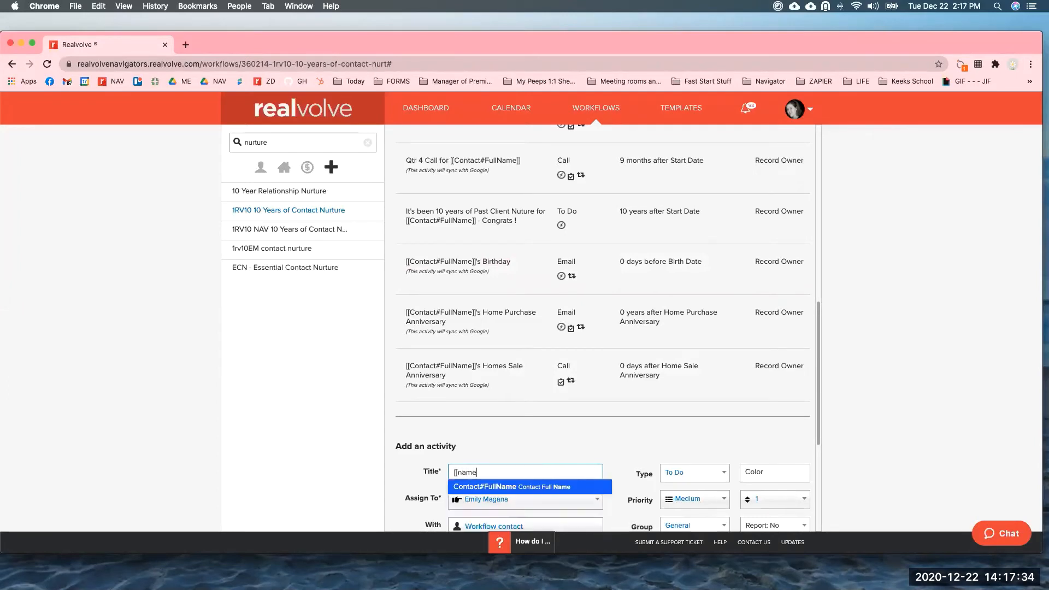
{"action": "left_click", "coordinate": [543, 487]}
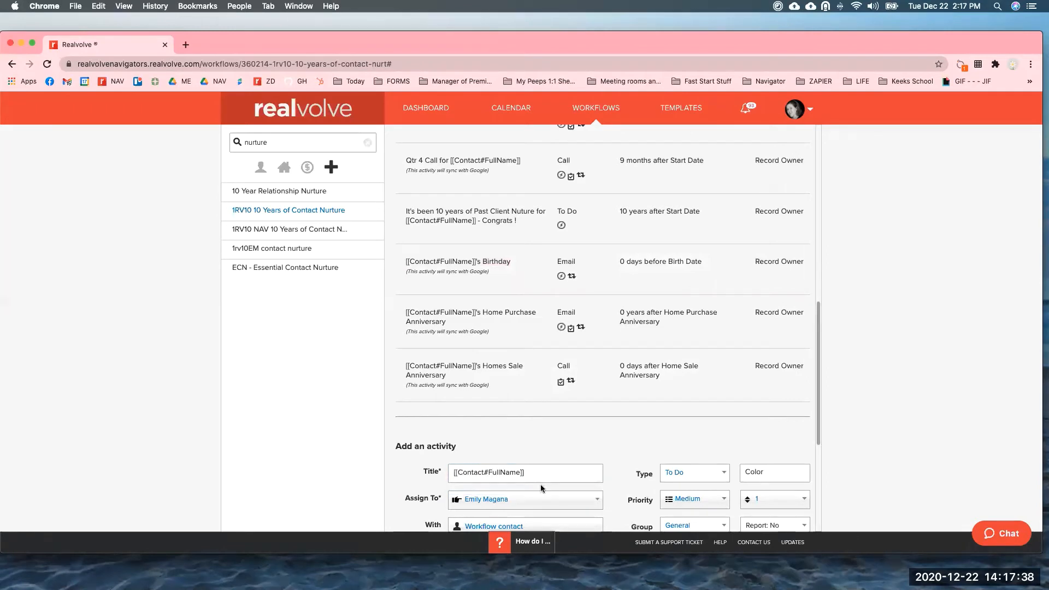
{"action": "mouse_move", "coordinate": [493, 264]}
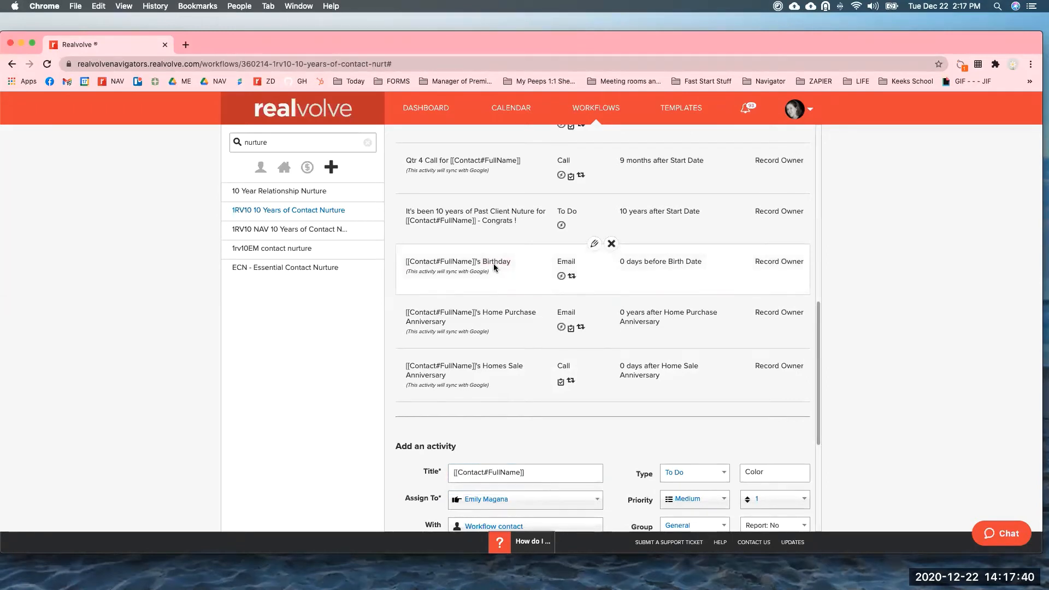
{"action": "type", "text": "Reminder"}
{"action": "scroll", "coordinate": [780, 376], "scroll_direction": "down", "scroll_amount": 1}
{"action": "scroll", "coordinate": [723, 407], "scroll_direction": "down", "scroll_amount": 2}
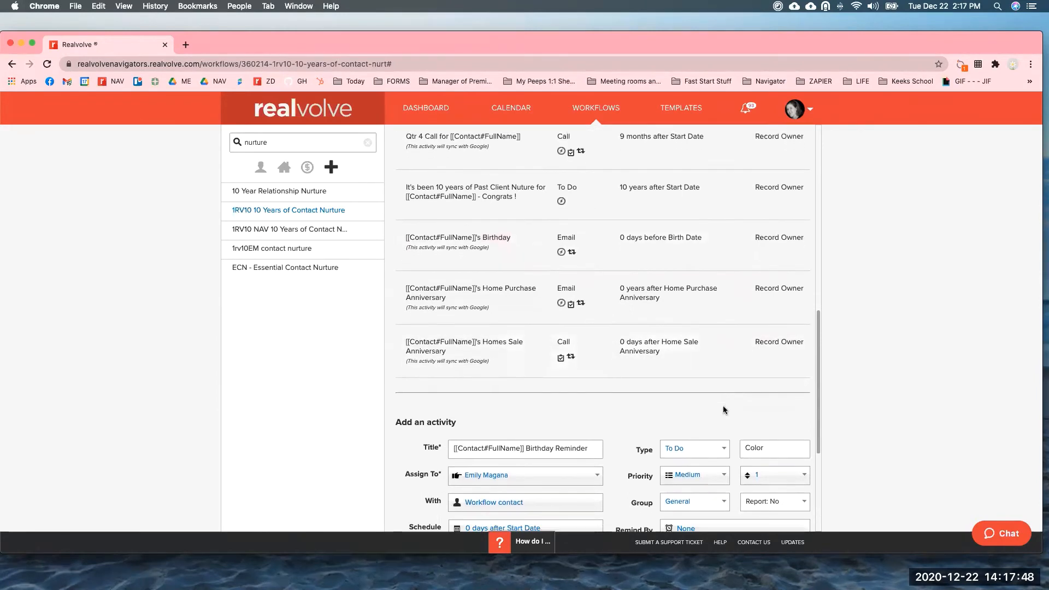
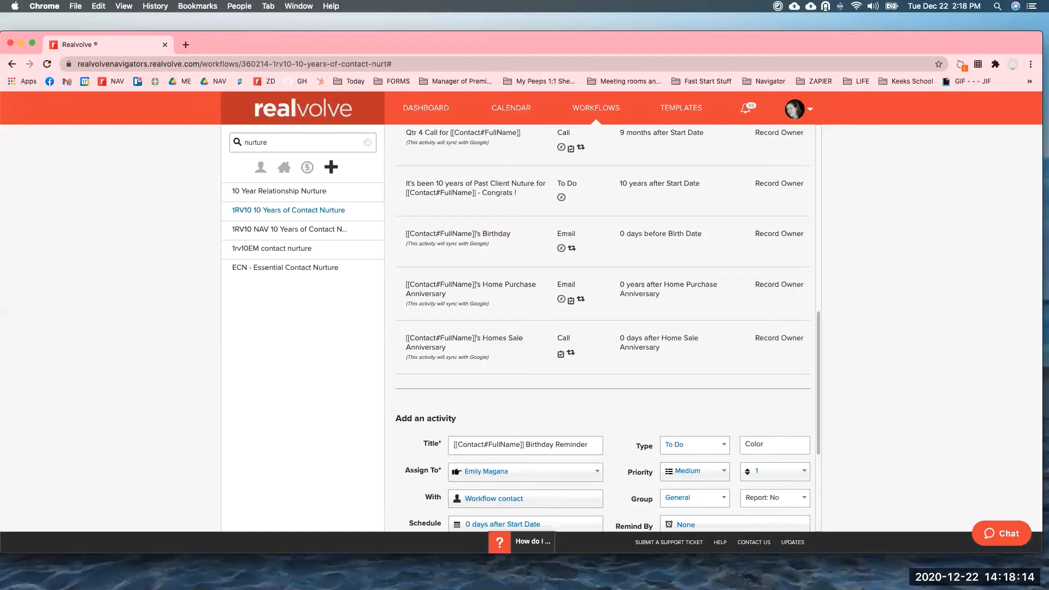
Set the Birthday Reminder activity's group to Birthday and its assignee to Record Owner.
{"action": "scroll", "coordinate": [619, 435], "scroll_direction": "up", "scroll_amount": 2}
{"action": "scroll", "coordinate": [619, 434], "scroll_direction": "down", "scroll_amount": 1}
{"action": "left_click_drag", "start_coordinate": [818, 347], "coordinate": [821, 444]}
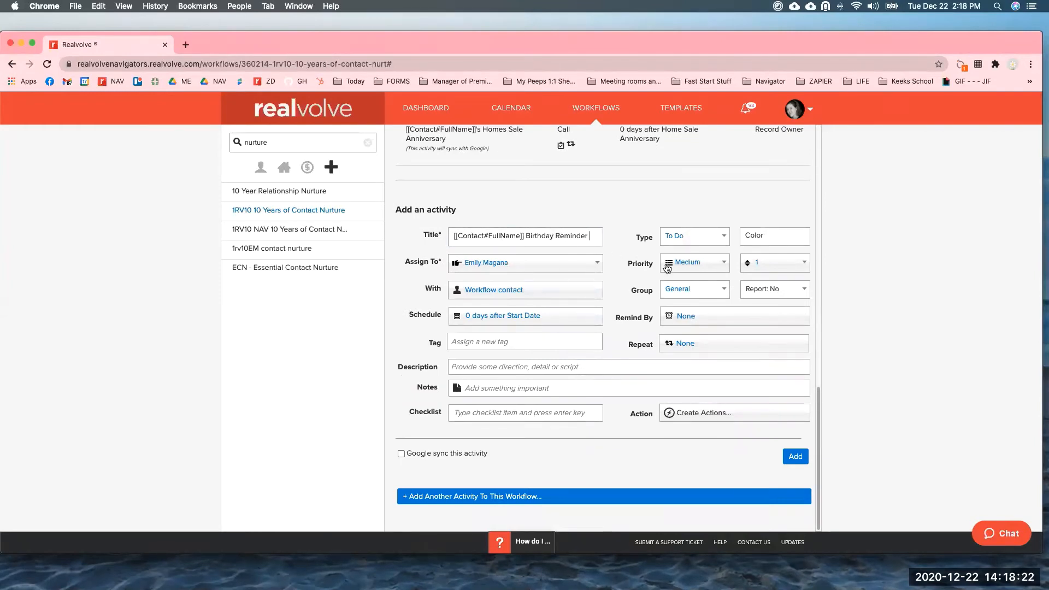
{"action": "left_click", "coordinate": [708, 296]}
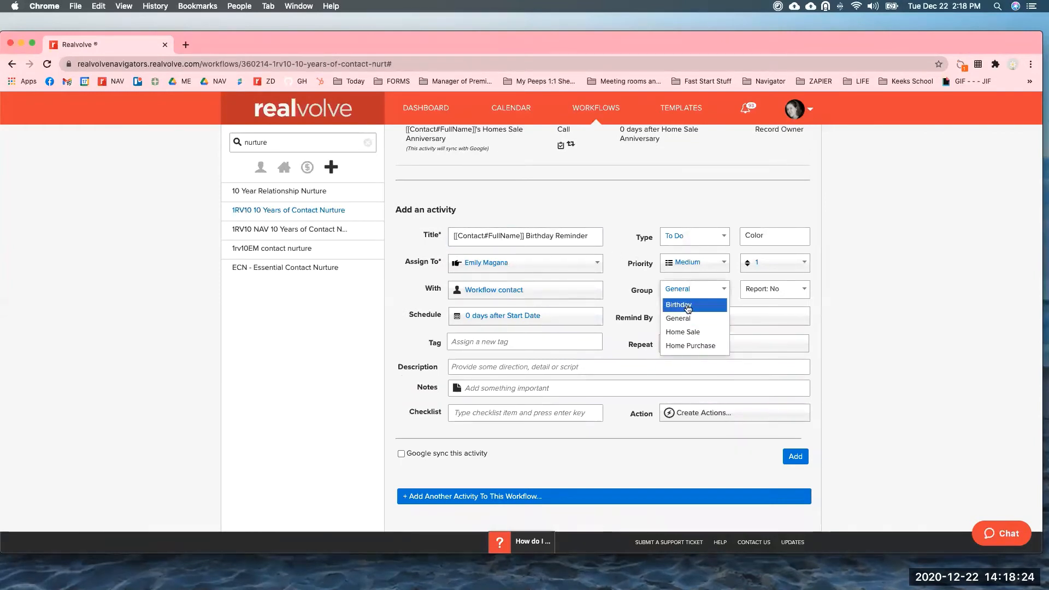
{"action": "left_click", "coordinate": [688, 309]}
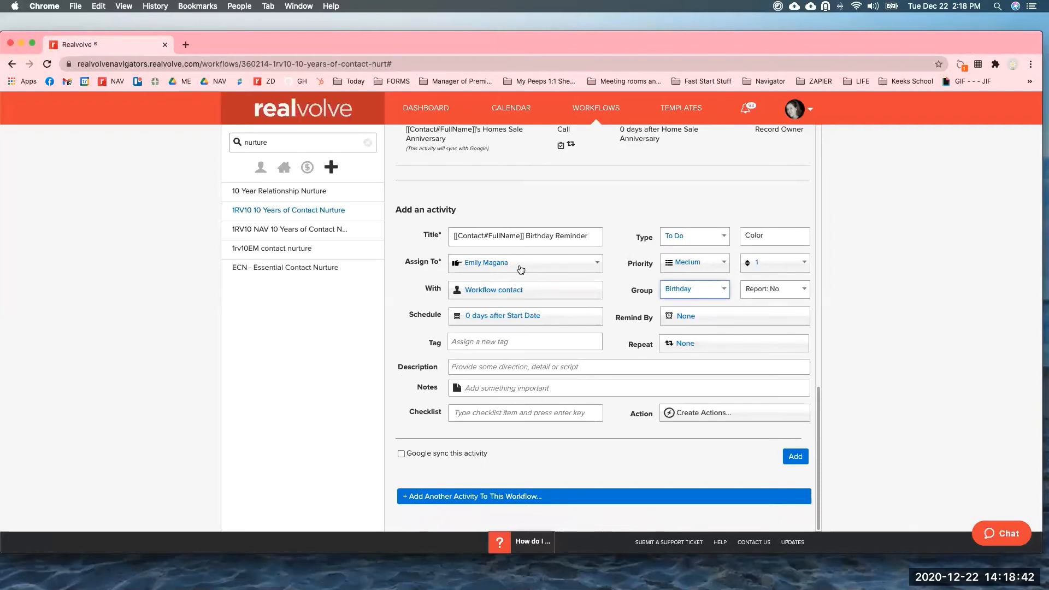
{"action": "left_click_drag", "start_coordinate": [755, 132], "coordinate": [800, 132]}
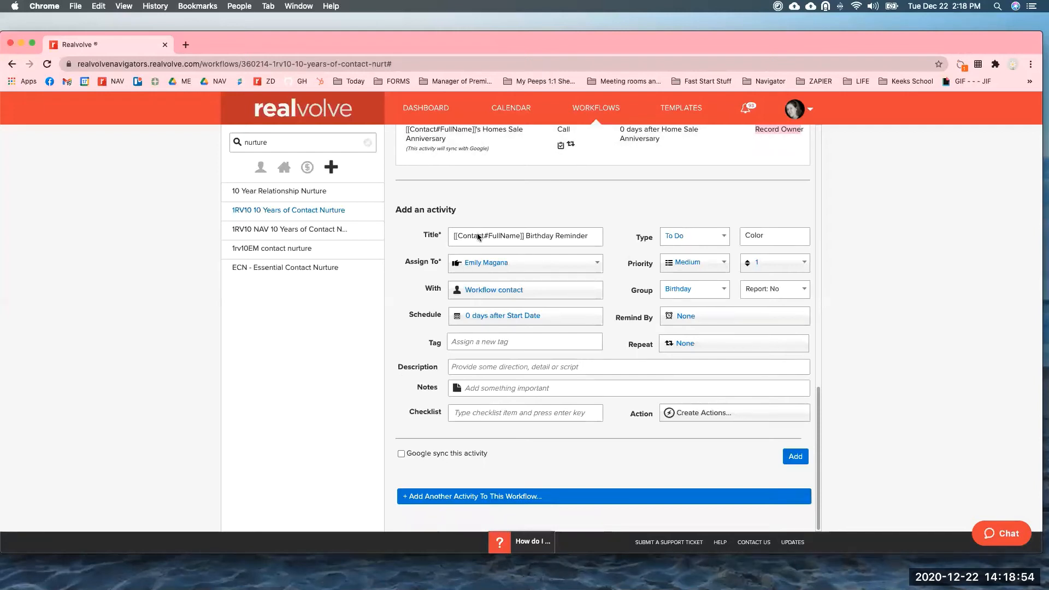
{"action": "left_click", "coordinate": [516, 267]}
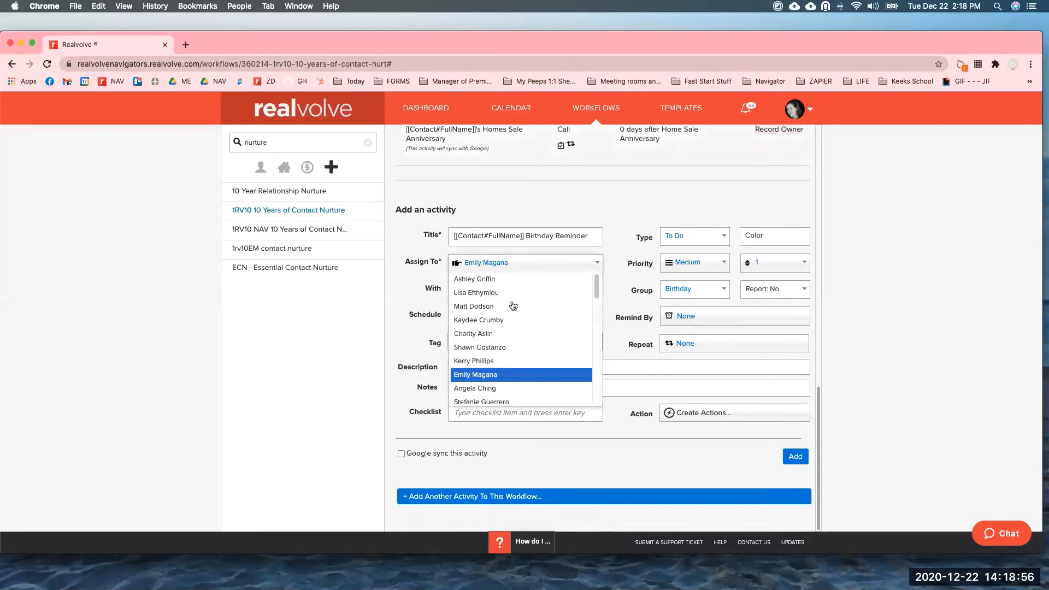
{"action": "left_click_drag", "start_coordinate": [596, 286], "coordinate": [599, 385]}
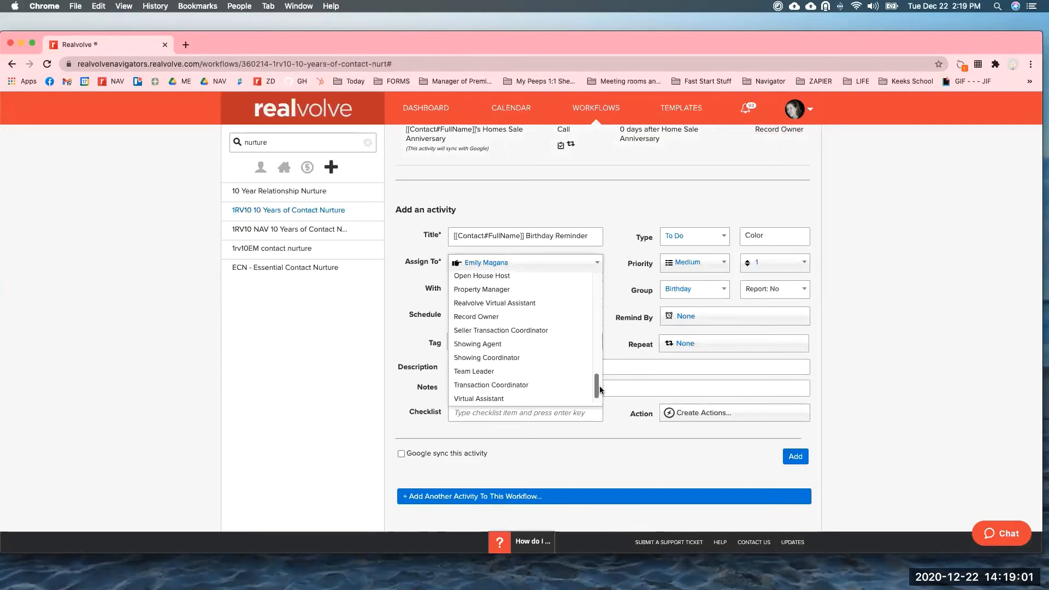
{"action": "left_click", "coordinate": [495, 321]}
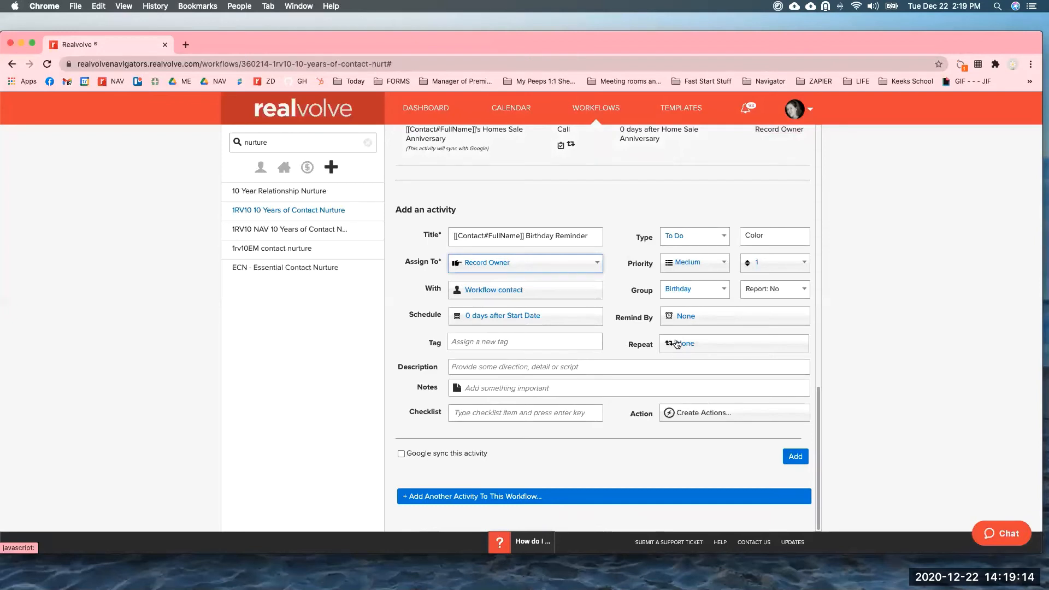
Make the activity due 7 Days Before the contact's Birth Date.
{"action": "left_click", "coordinate": [481, 317]}
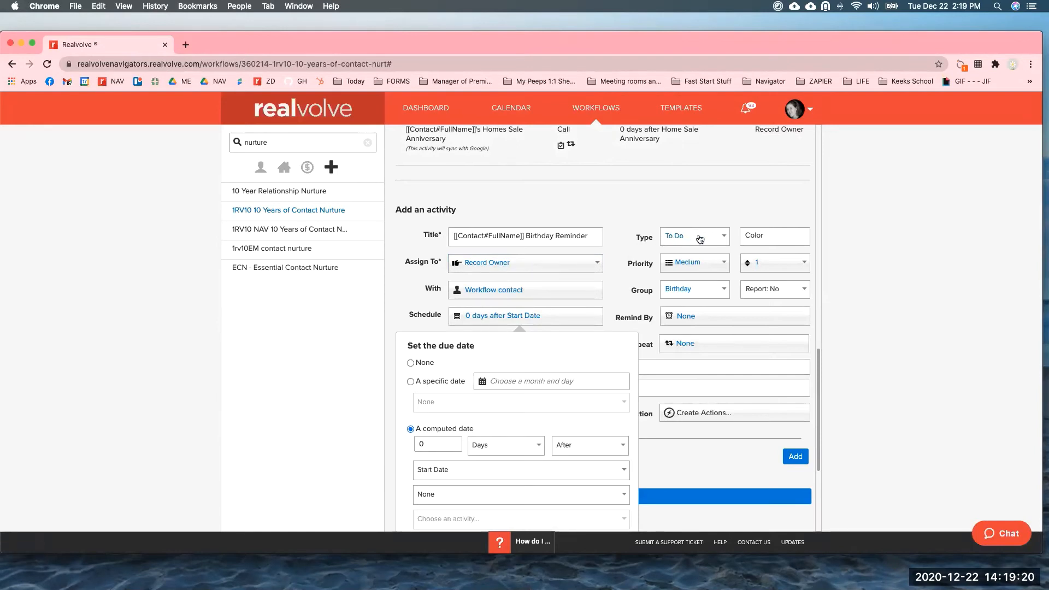
{"action": "left_click", "coordinate": [454, 443]}
{"action": "left_click", "coordinate": [386, 446]}
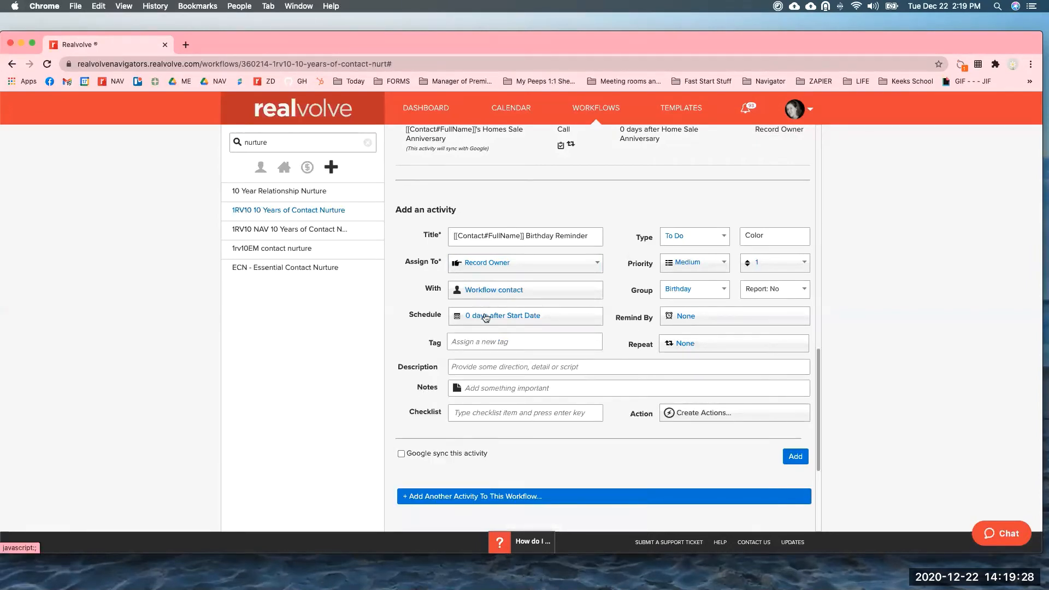
{"action": "left_click", "coordinate": [486, 317]}
{"action": "left_click", "coordinate": [386, 446]}
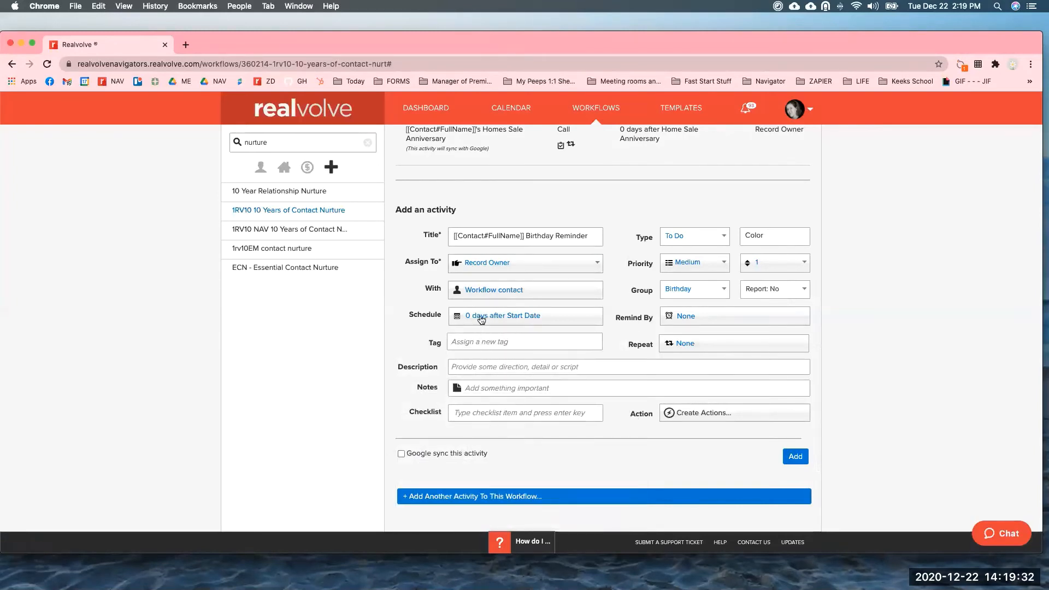
{"action": "left_click", "coordinate": [481, 317]}
{"action": "left_click", "coordinate": [413, 443]}
{"action": "left_click_drag", "start_coordinate": [426, 443], "coordinate": [412, 443]}
{"action": "type", "text": "7"}
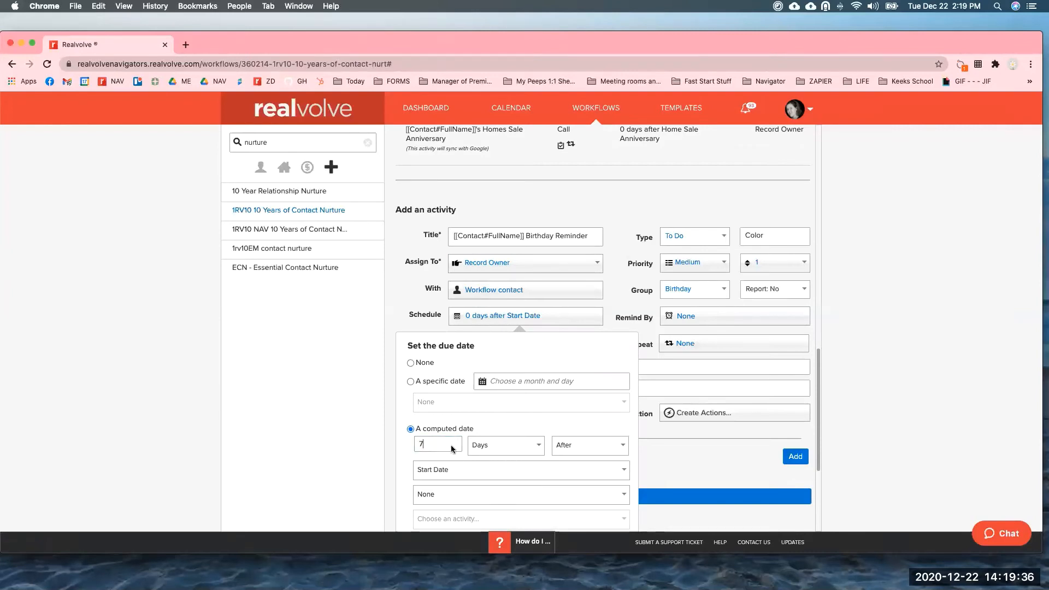
{"action": "left_click", "coordinate": [581, 448]}
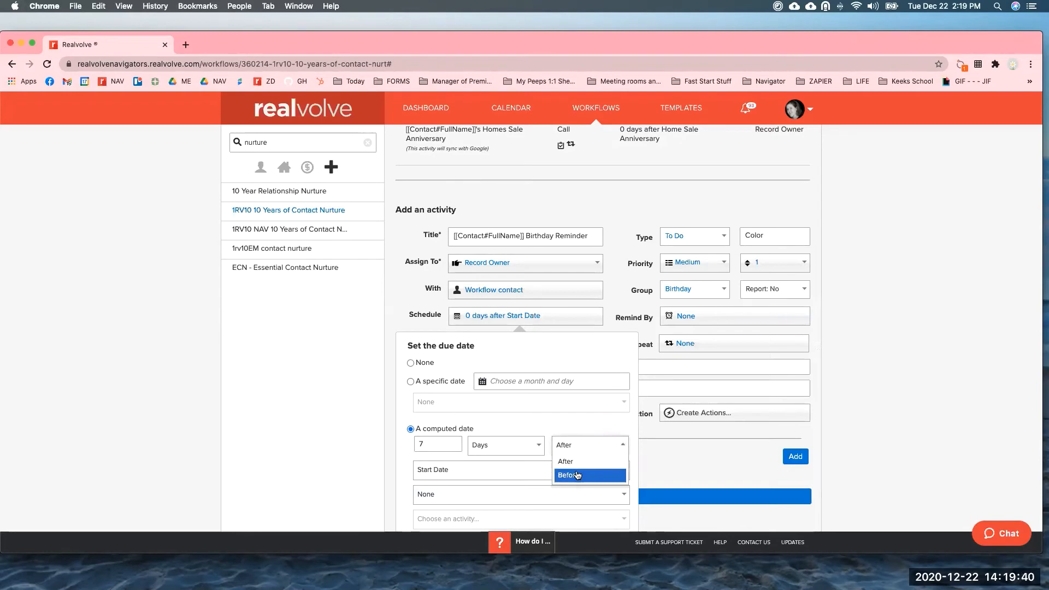
{"action": "left_click", "coordinate": [577, 475]}
{"action": "left_click", "coordinate": [505, 473]}
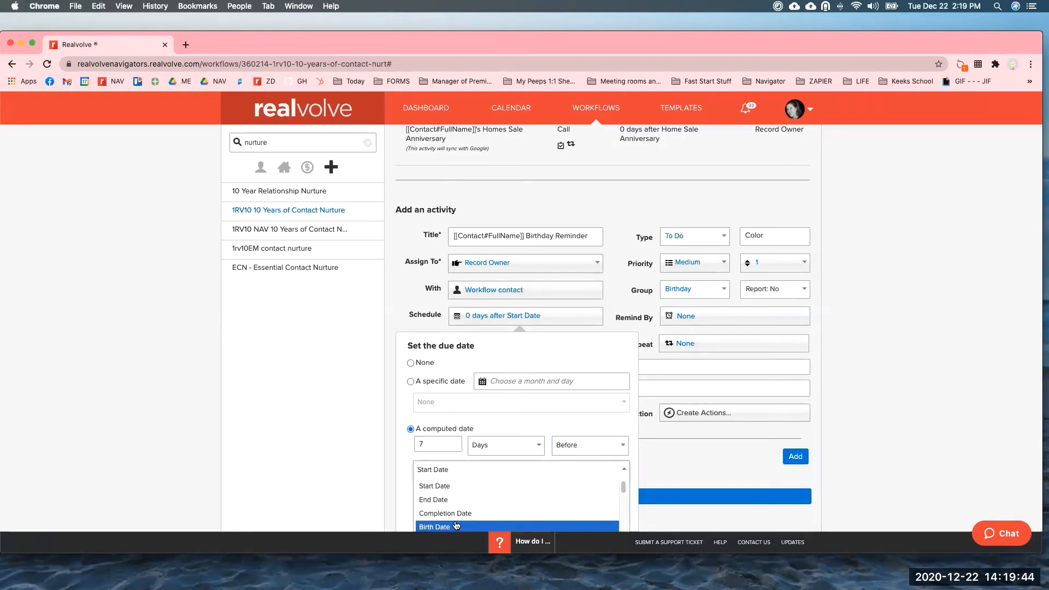
{"action": "left_click", "coordinate": [949, 239]}
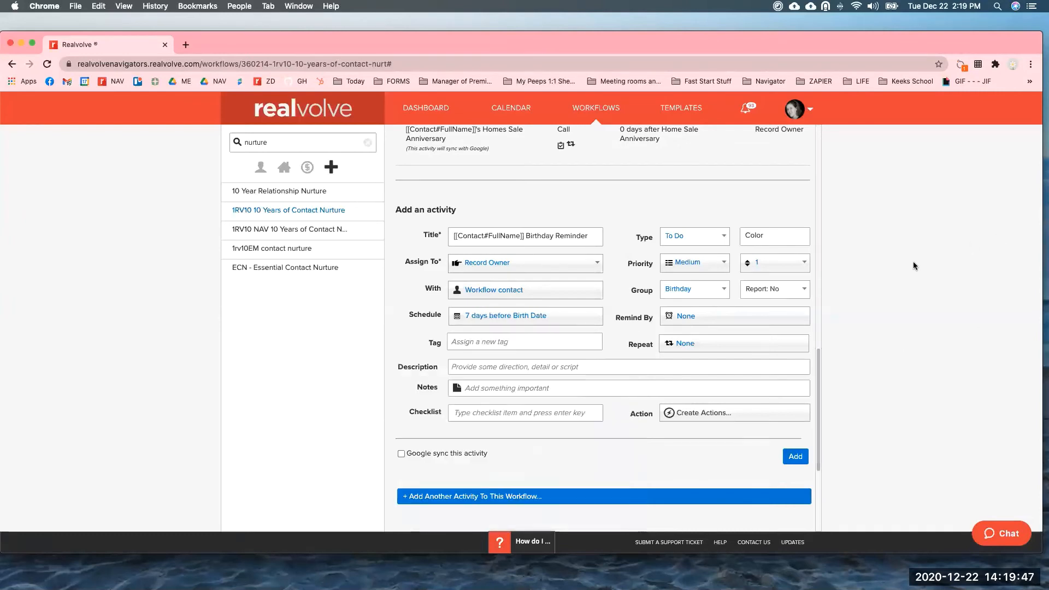
Review the reference-date list, then add the Birthday Reminder activity to the workflow.
{"action": "left_click", "coordinate": [524, 319]}
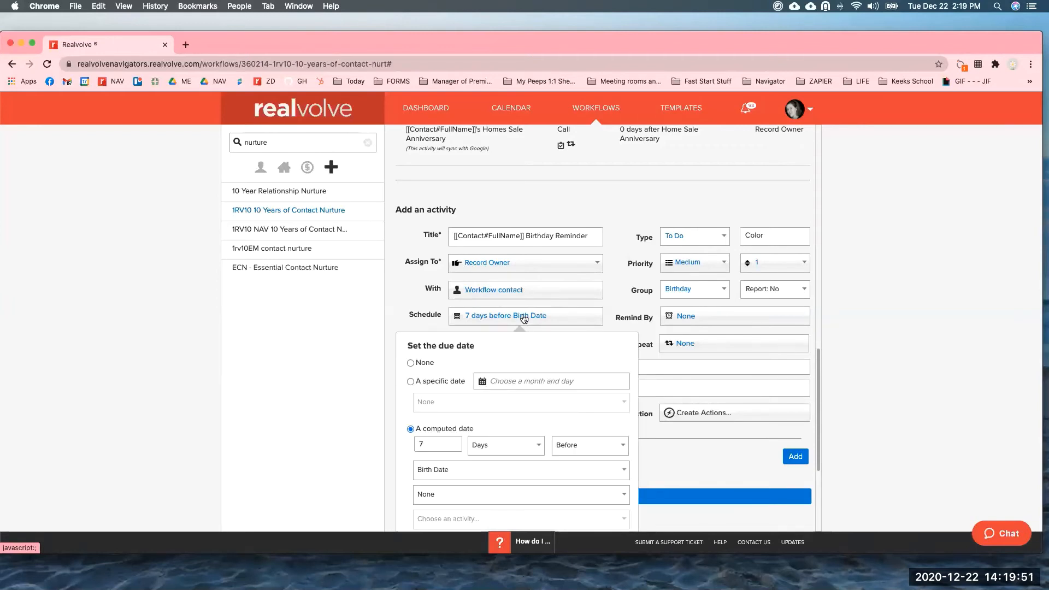
{"action": "left_click", "coordinate": [542, 471]}
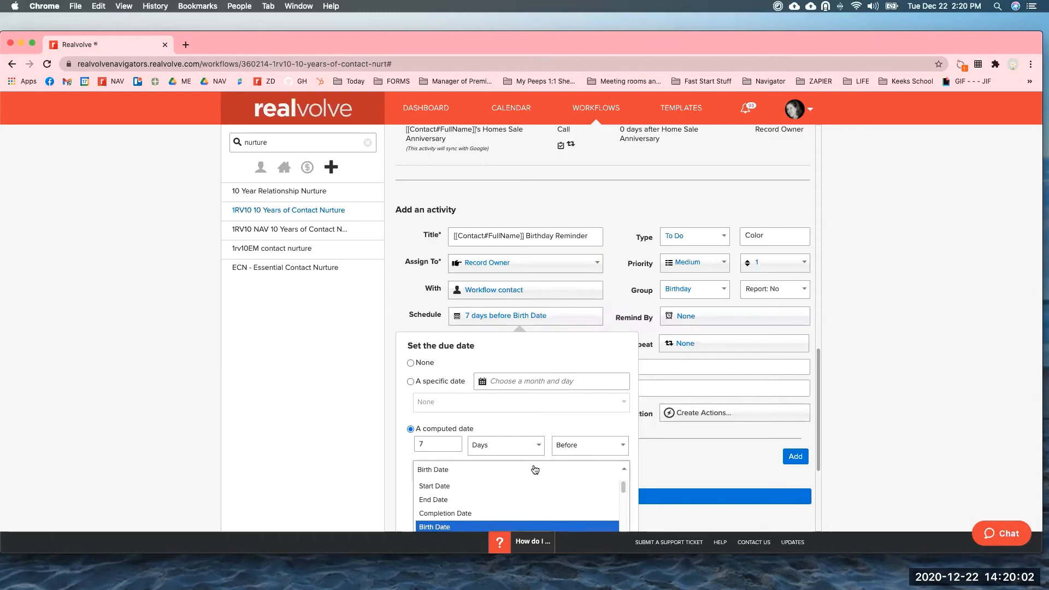
{"action": "scroll", "coordinate": [534, 470], "scroll_direction": "down", "scroll_amount": 1}
{"action": "scroll", "coordinate": [534, 471], "scroll_direction": "down", "scroll_amount": 1}
{"action": "scroll", "coordinate": [620, 478], "scroll_direction": "down", "scroll_amount": 1}
{"action": "scroll", "coordinate": [623, 482], "scroll_direction": "down", "scroll_amount": 2}
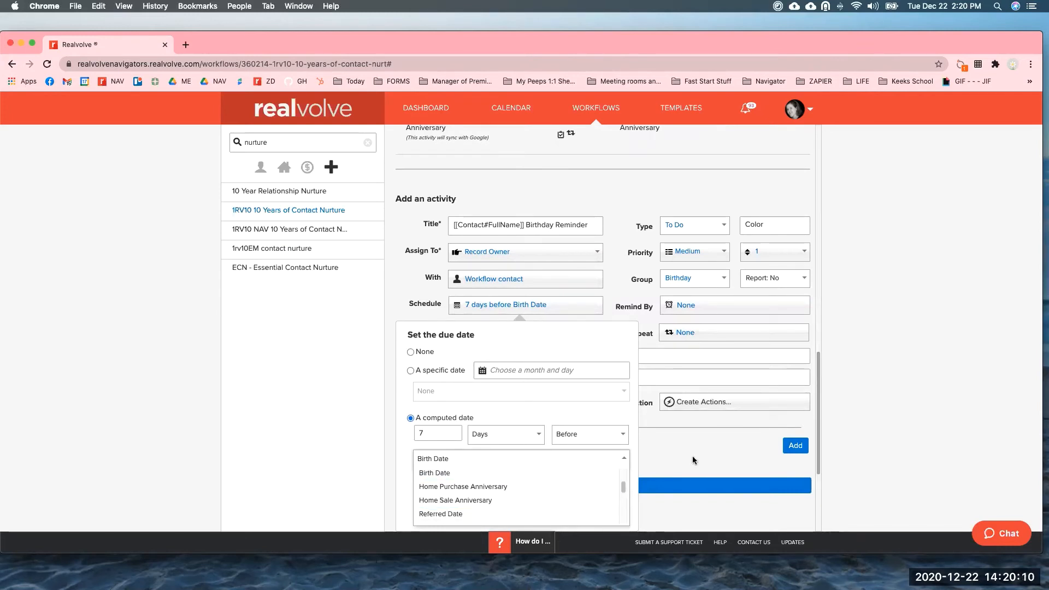
{"action": "left_click", "coordinate": [510, 263]}
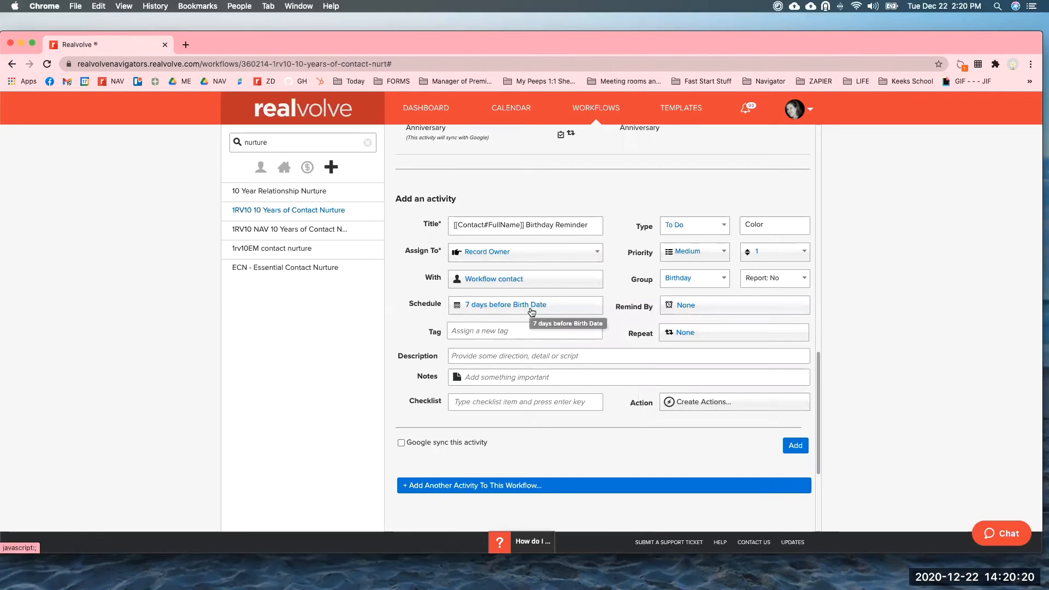
{"action": "left_click", "coordinate": [794, 445]}
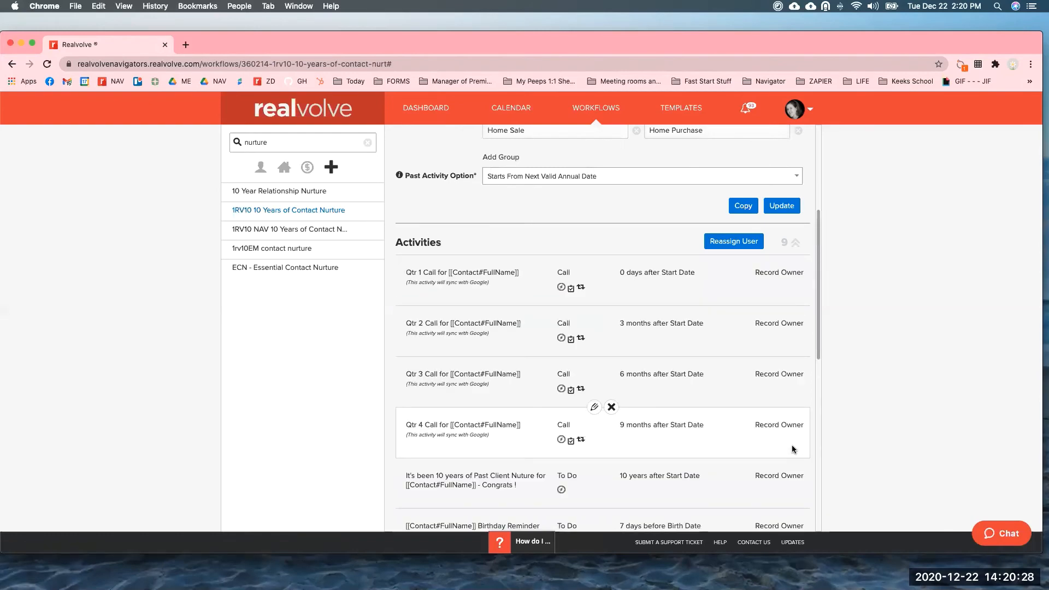
Open the Birthday Reminder activity in the workflow for editing.
{"action": "scroll", "coordinate": [589, 343], "scroll_direction": "down", "scroll_amount": 5}
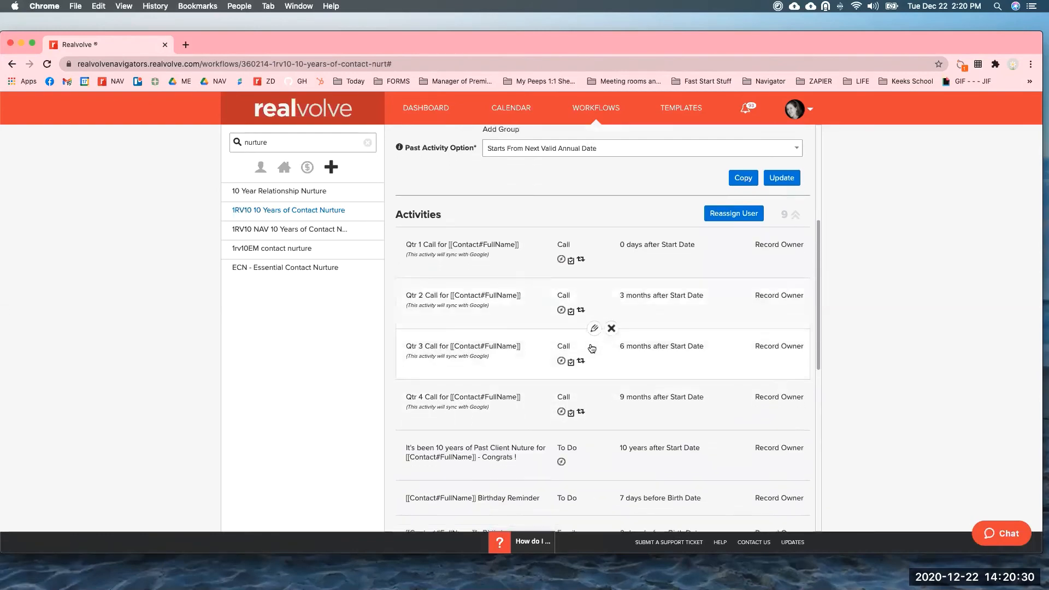
{"action": "scroll", "coordinate": [589, 343], "scroll_direction": "down", "scroll_amount": 2}
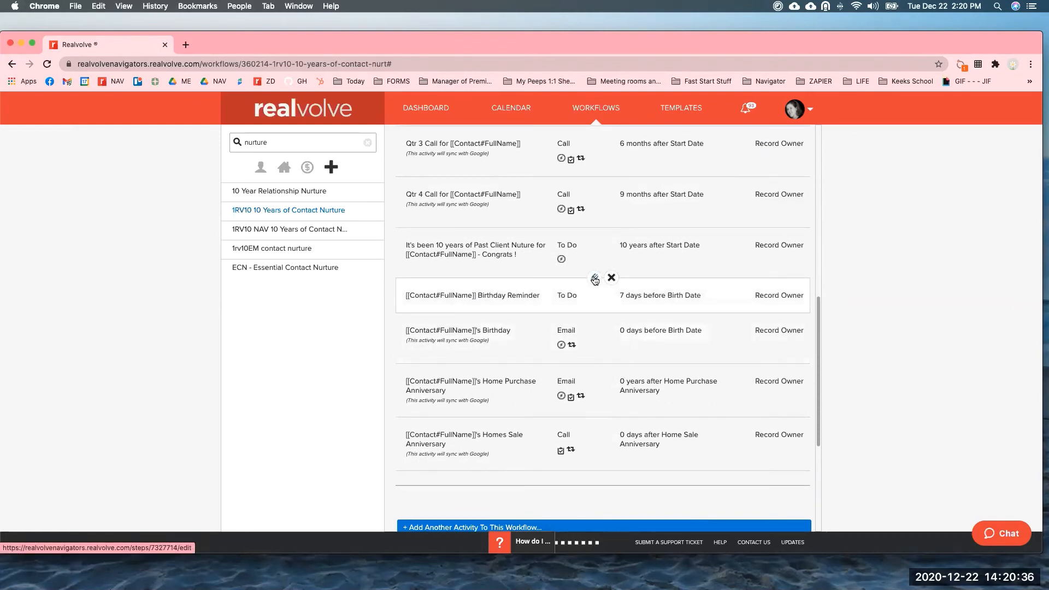
{"action": "left_click", "coordinate": [594, 278]}
{"action": "scroll", "coordinate": [593, 279], "scroll_direction": "down", "scroll_amount": 5}
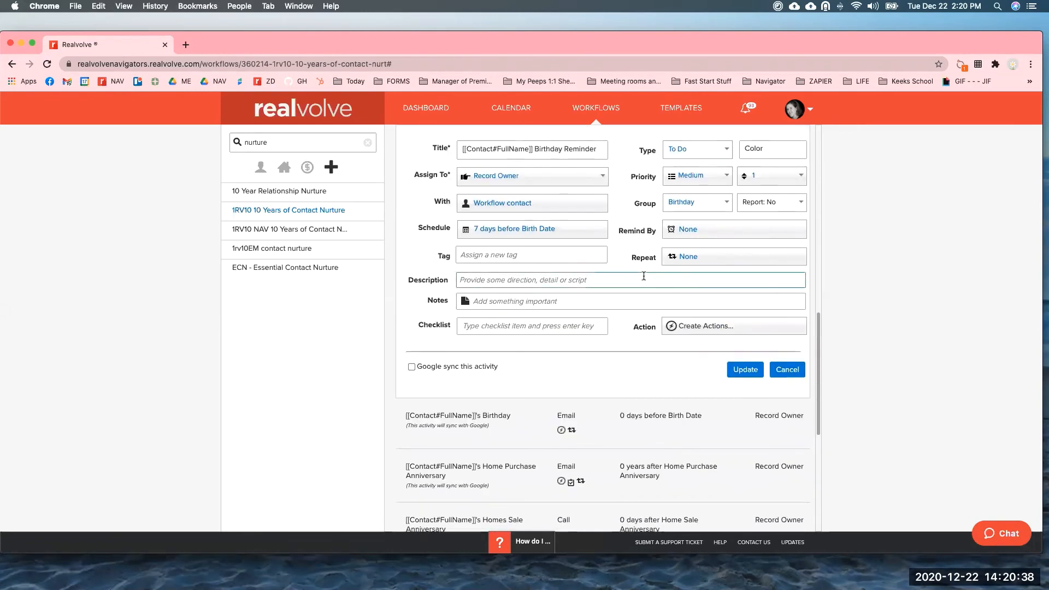
{"action": "left_click_drag", "start_coordinate": [631, 257], "coordinate": [653, 260]}
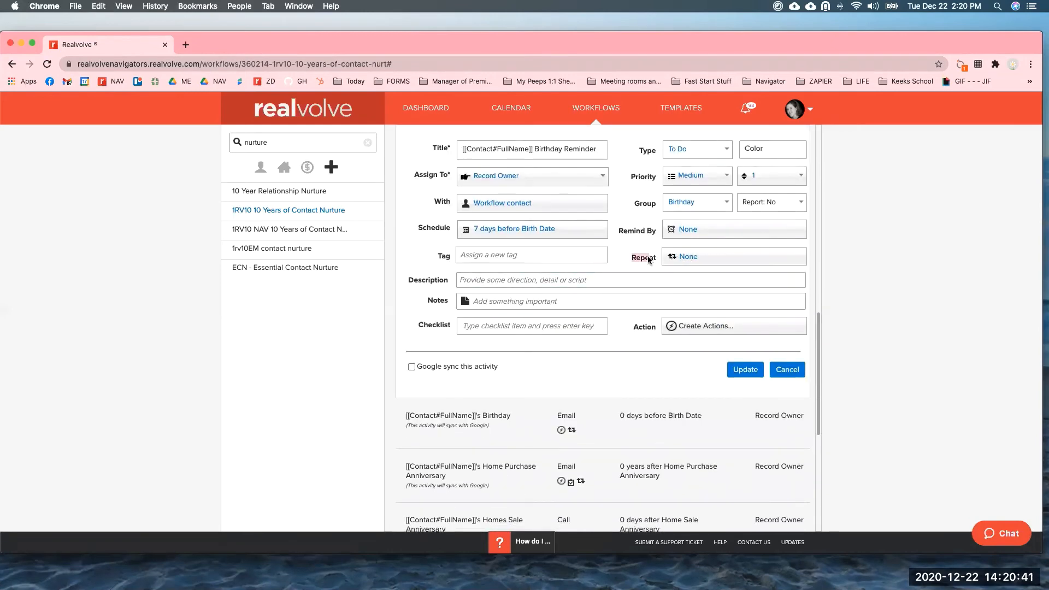
Make the reminder repeat yearly, ending after 10 occurrences, and update it.
{"action": "left_click", "coordinate": [714, 261]}
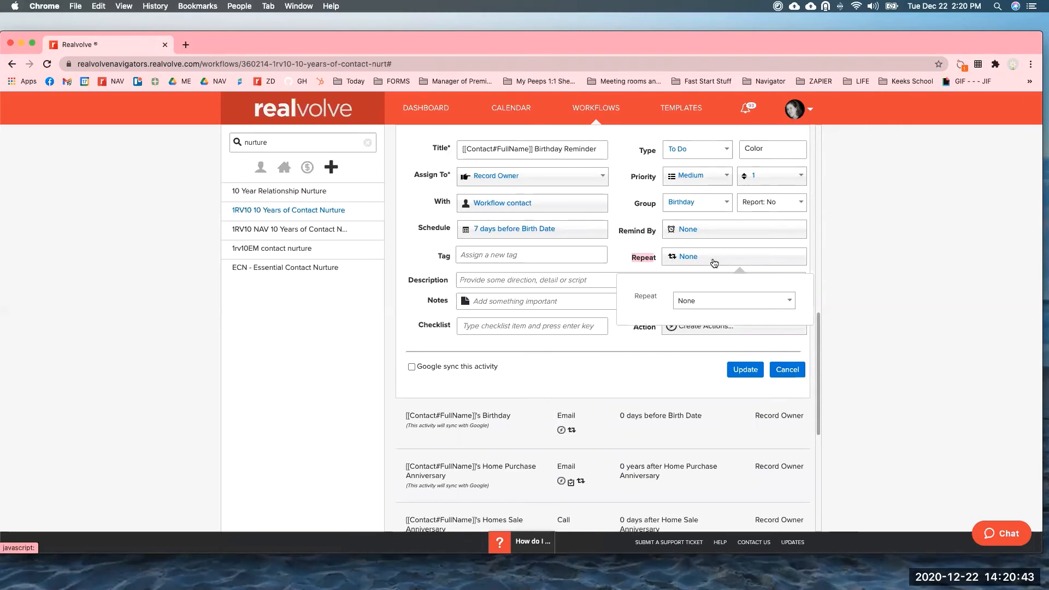
{"action": "left_click", "coordinate": [706, 303]}
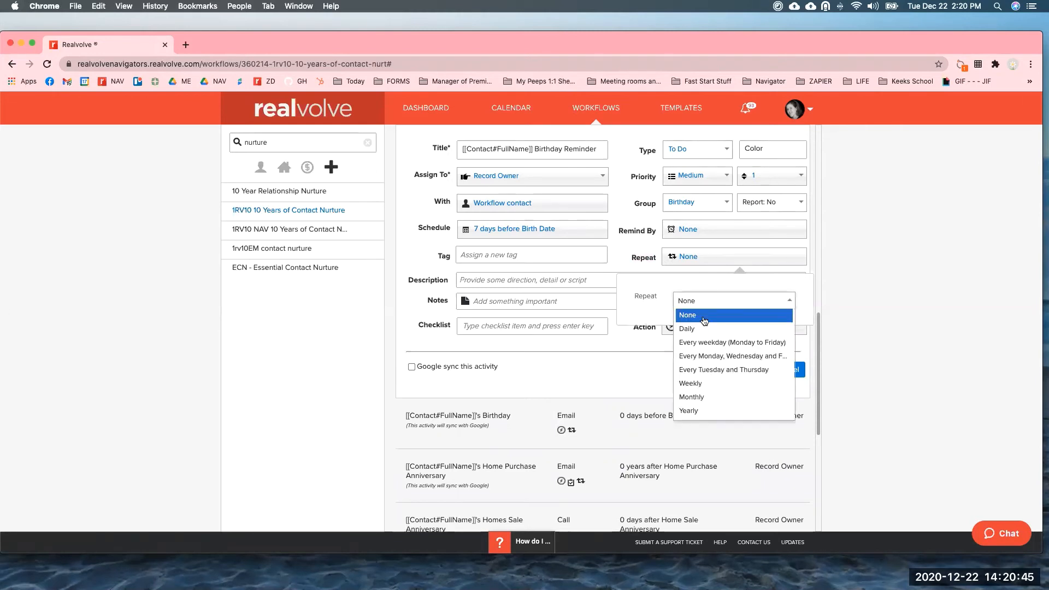
{"action": "left_click", "coordinate": [696, 411]}
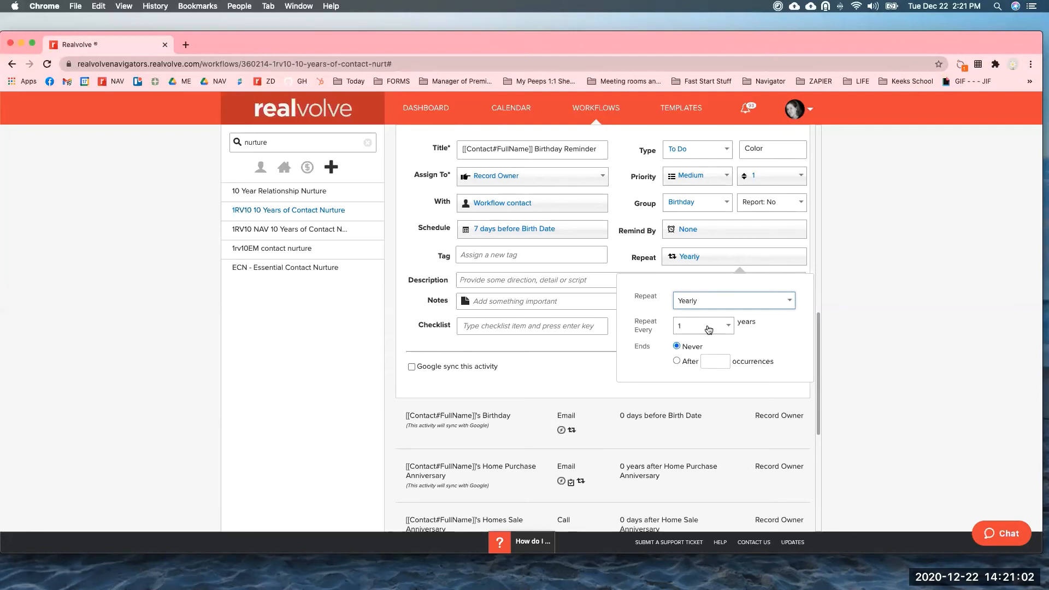
{"action": "left_click", "coordinate": [676, 361]}
{"action": "type", "text": "10"}
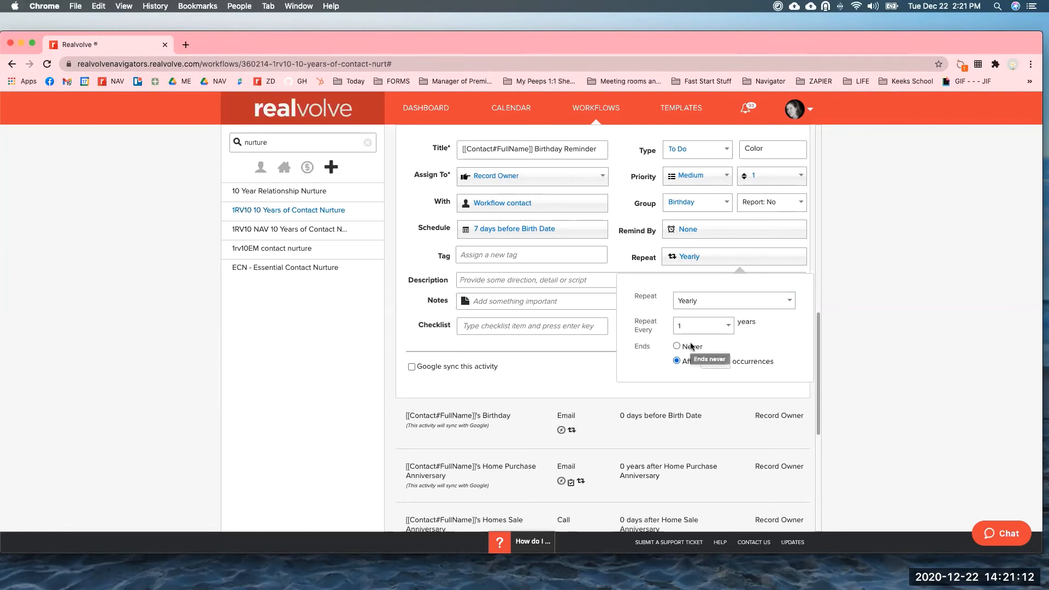
{"action": "left_click", "coordinate": [592, 362]}
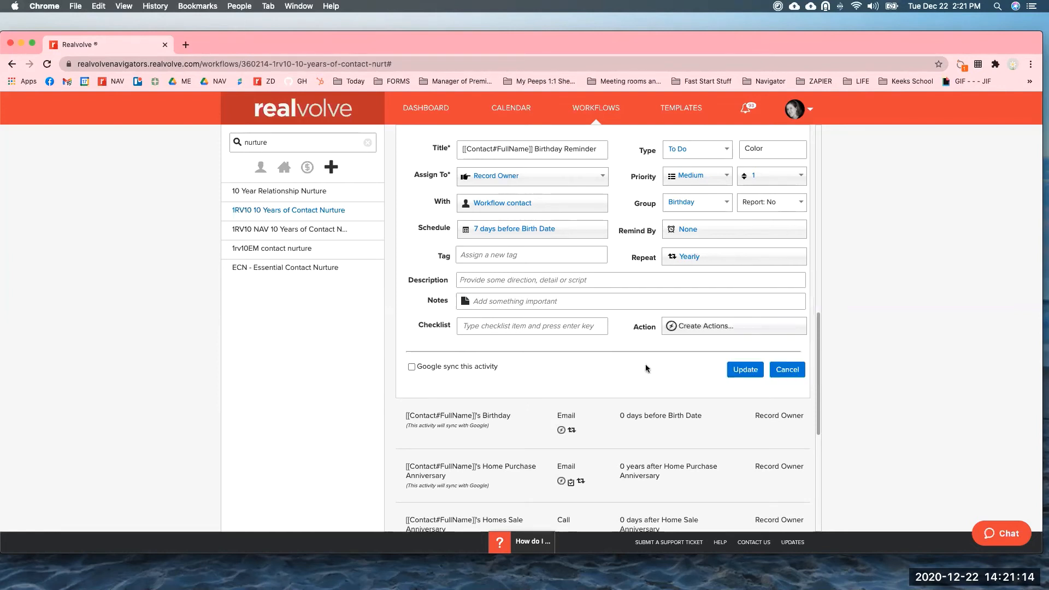
{"action": "left_click", "coordinate": [746, 370]}
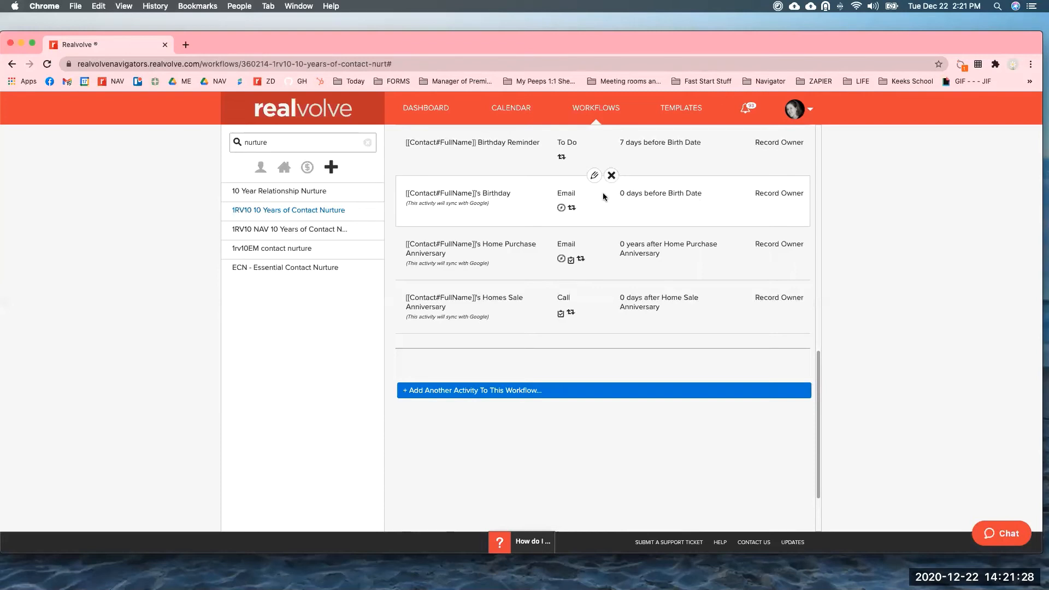
Set the Birthday email activity's Remind By to None and update it.
{"action": "left_click", "coordinate": [594, 179]}
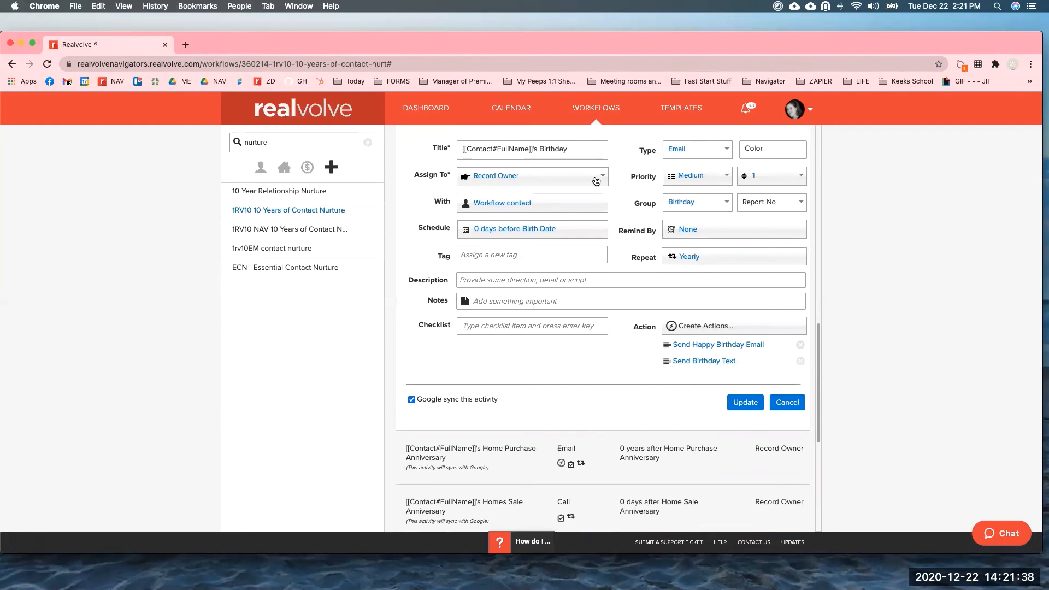
{"action": "left_click", "coordinate": [727, 237]}
{"action": "left_click", "coordinate": [708, 264]}
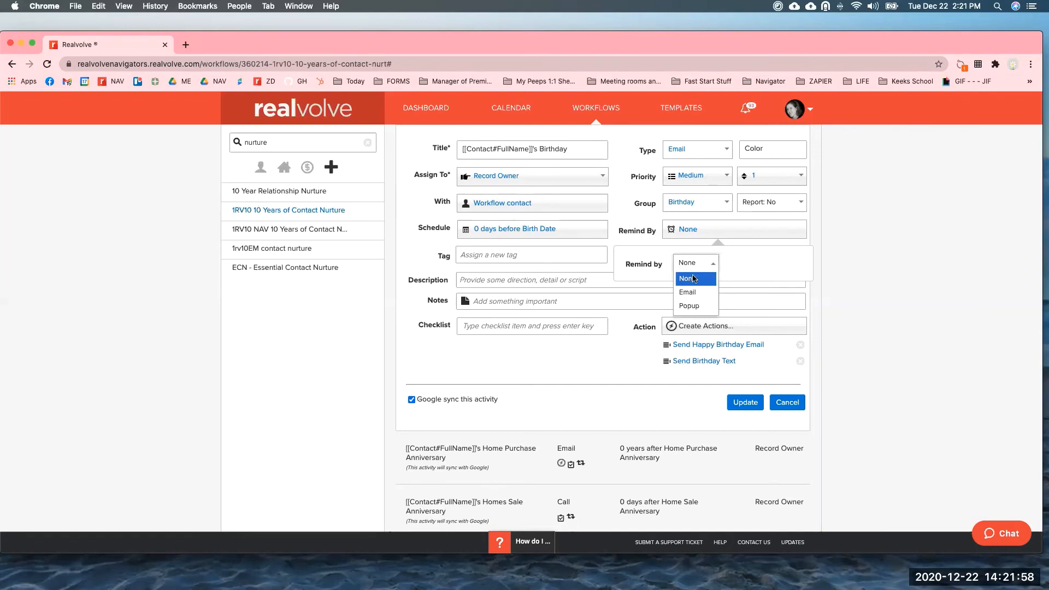
{"action": "left_click", "coordinate": [693, 279]}
{"action": "left_click", "coordinate": [598, 368]}
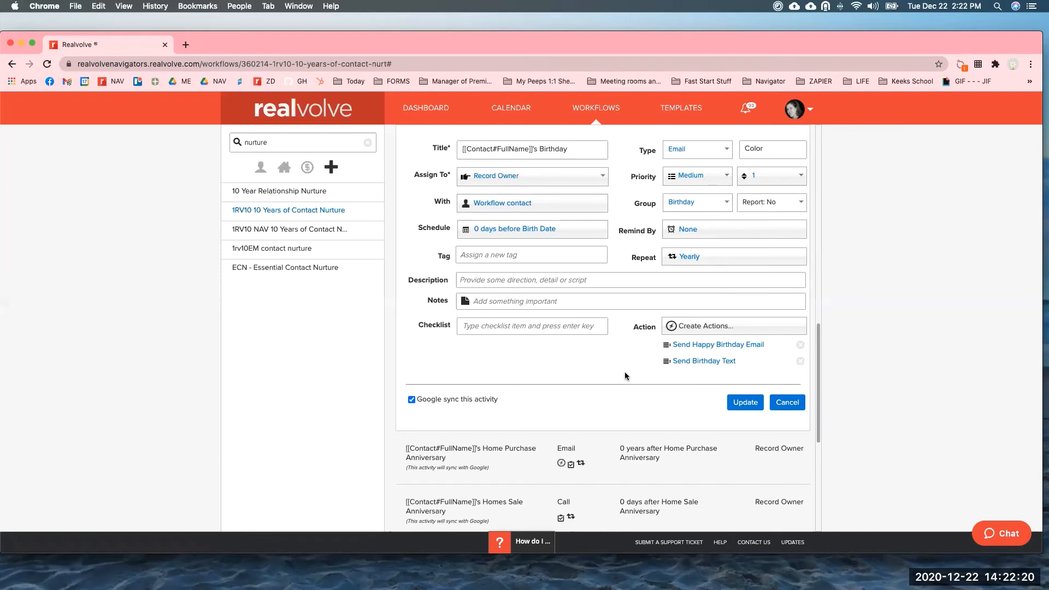
{"action": "left_click", "coordinate": [743, 404]}
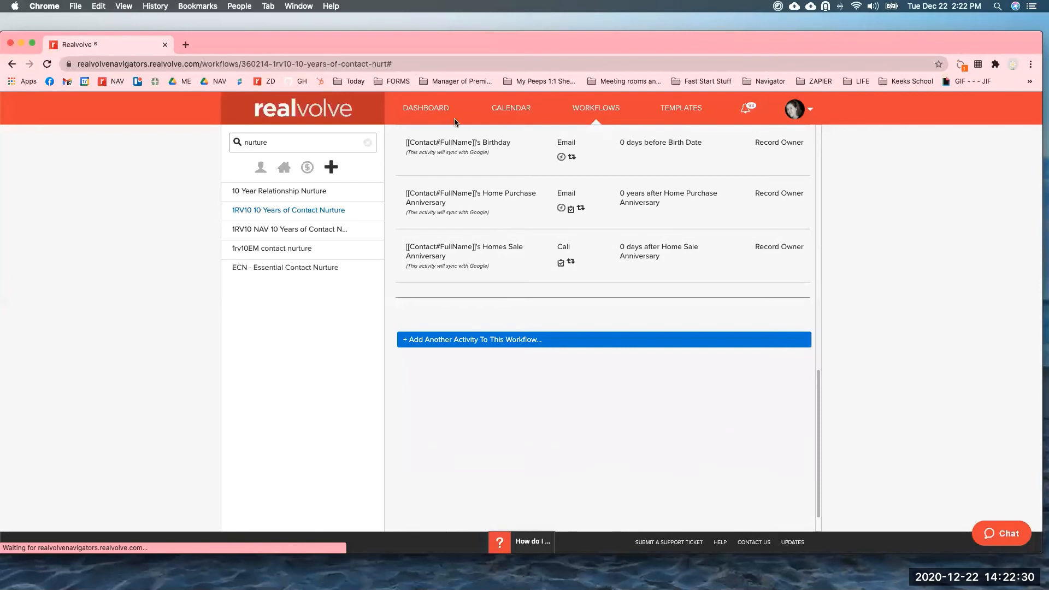
From the dashboard, search by name for the contact and open their record.
{"action": "left_click", "coordinate": [426, 109]}
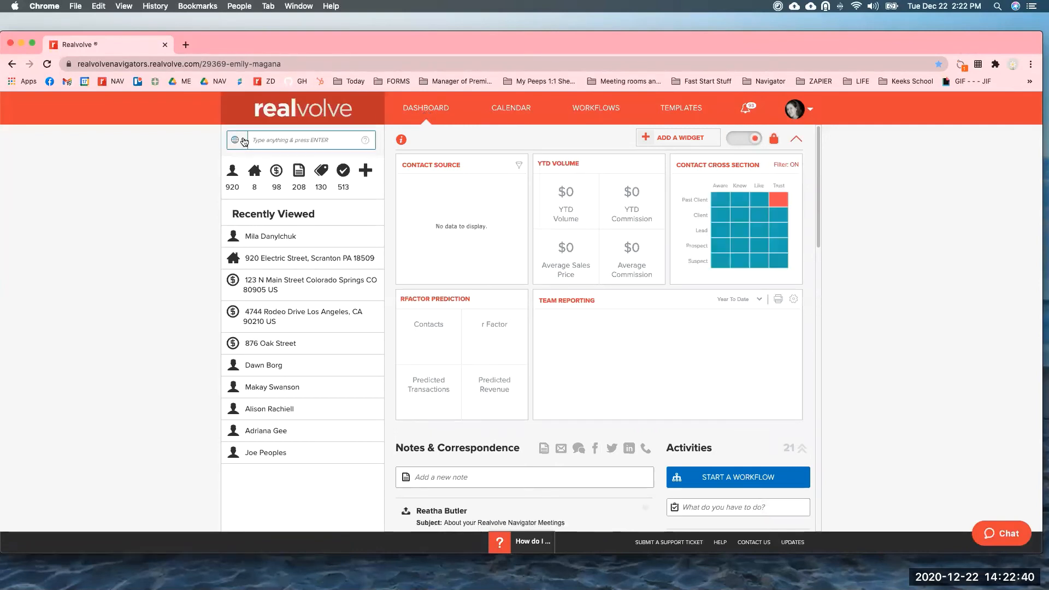
{"action": "left_click", "coordinate": [243, 142]}
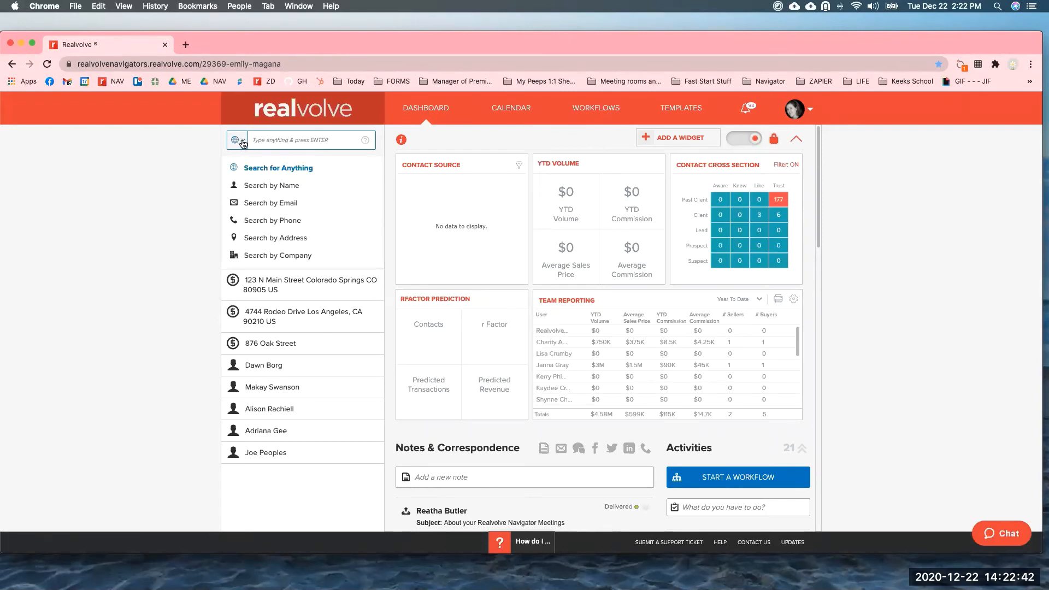
{"action": "left_click", "coordinate": [285, 140]}
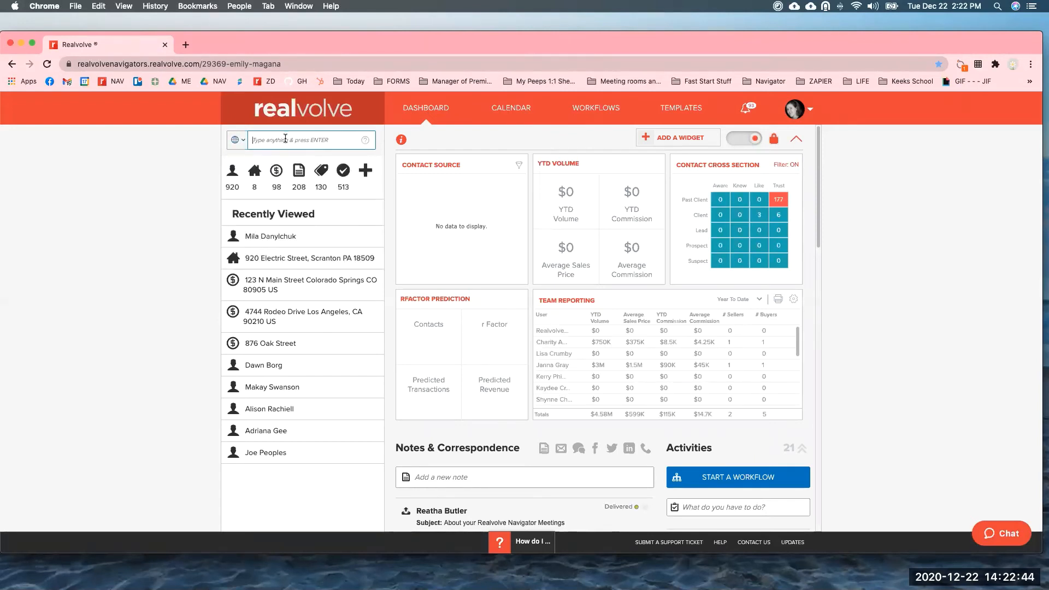
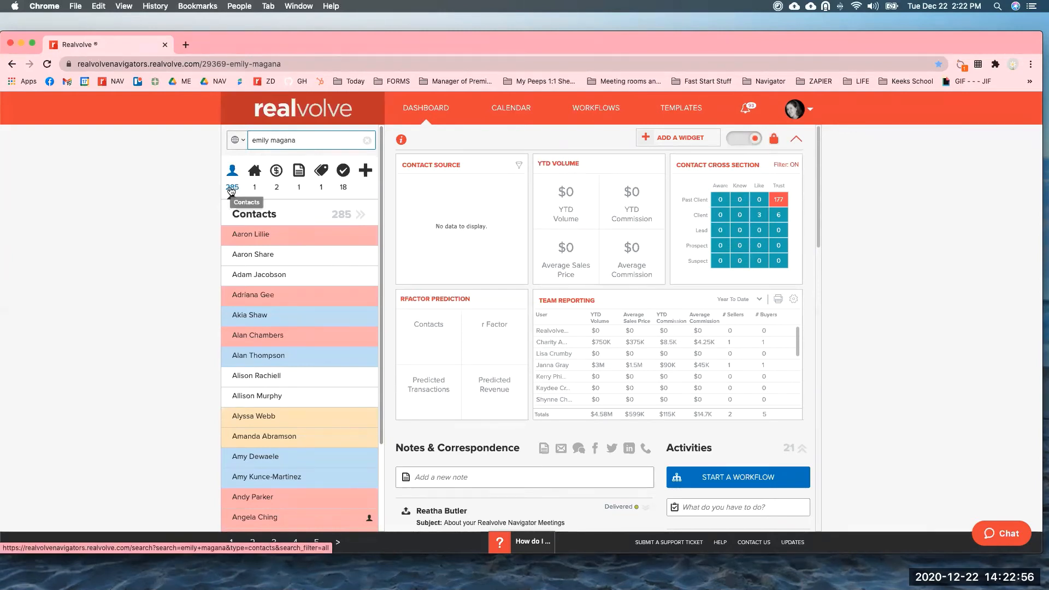
{"action": "left_click", "coordinate": [239, 141]}
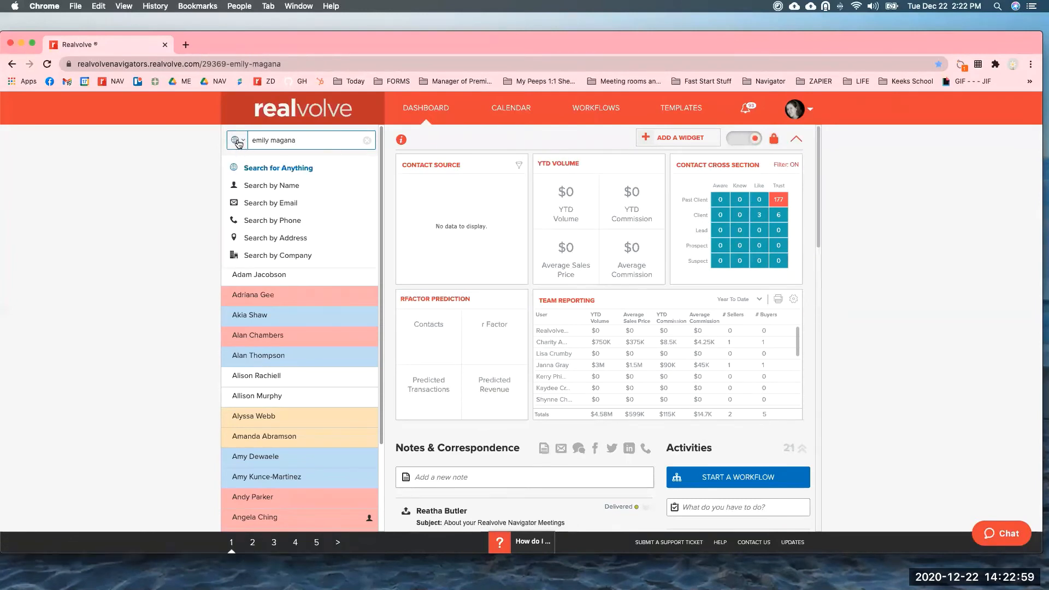
{"action": "left_click", "coordinate": [271, 187]}
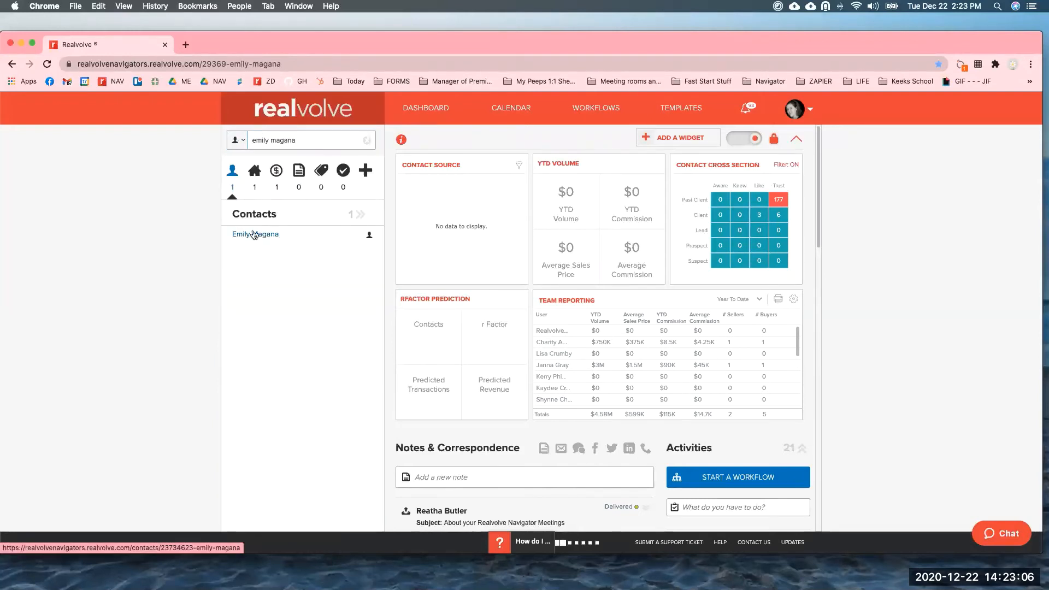
{"action": "left_click", "coordinate": [268, 239]}
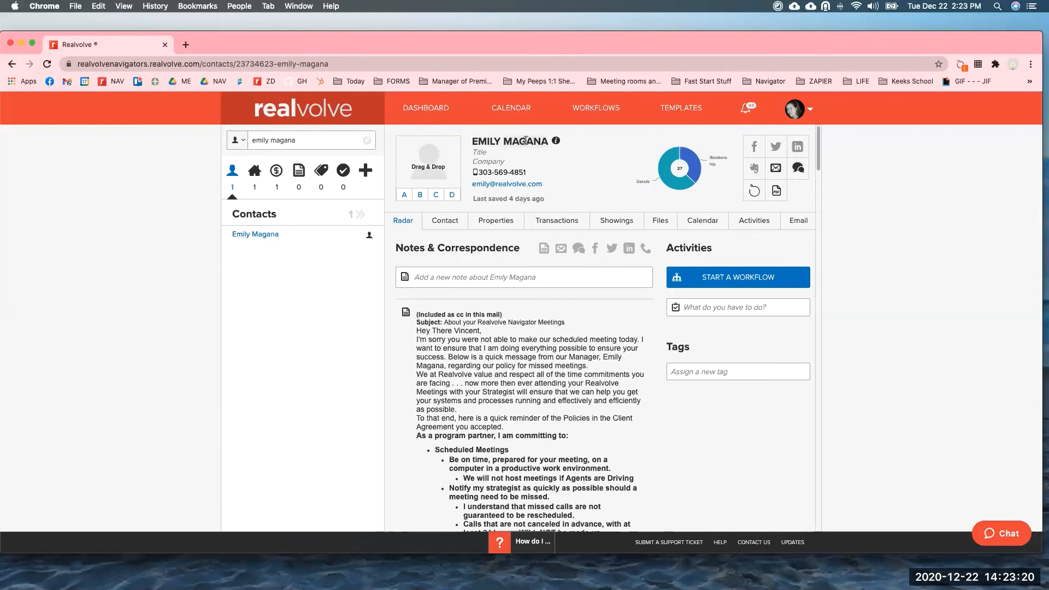
Clear the Home sale anniversary date in Personal Details, then return to the Radar overview.
{"action": "left_click", "coordinate": [445, 224]}
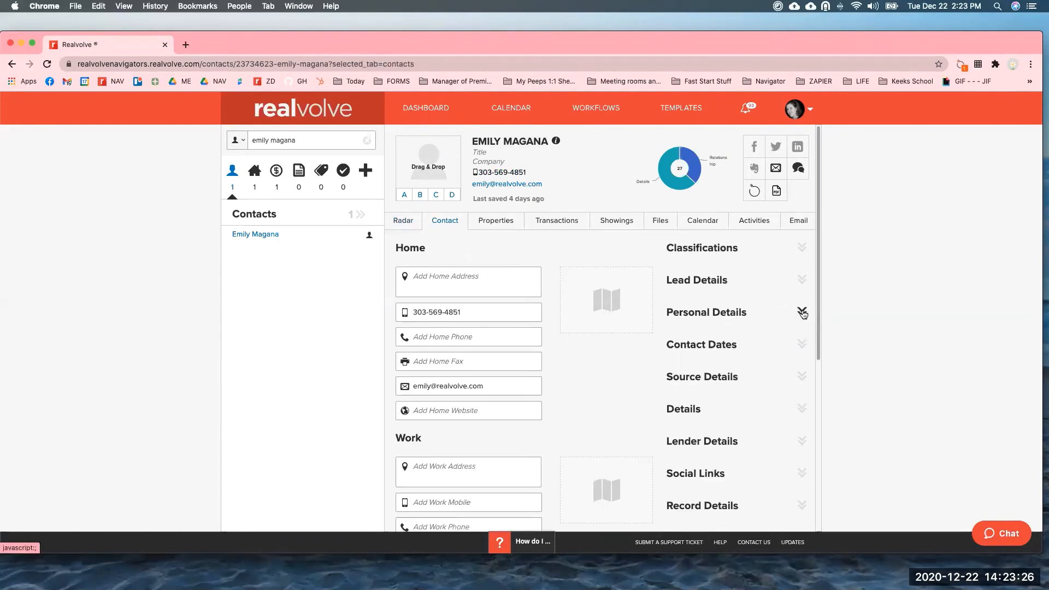
{"action": "left_click", "coordinate": [802, 313]}
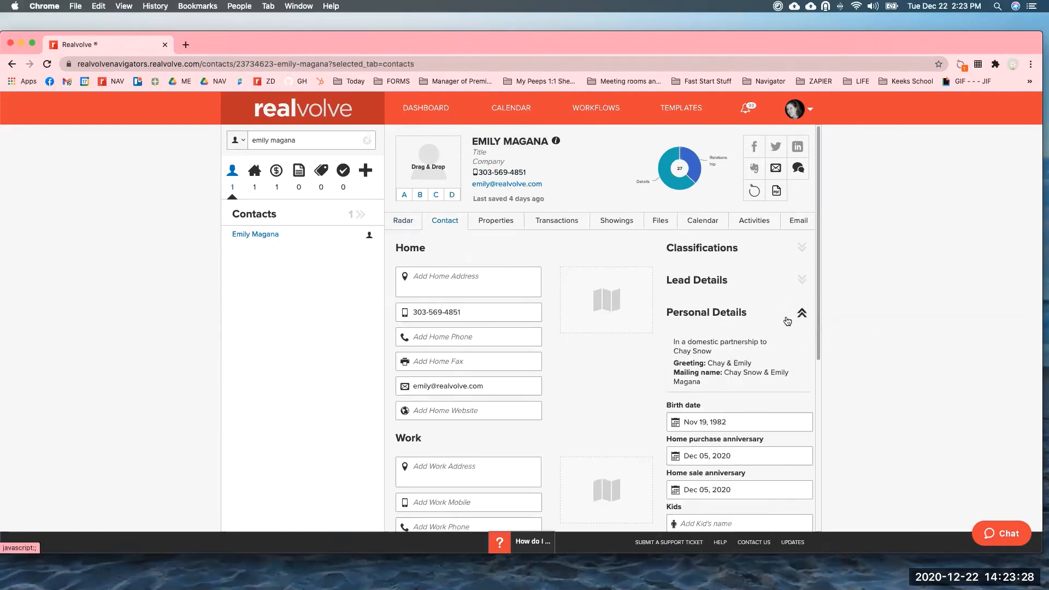
{"action": "left_click", "coordinate": [690, 420]}
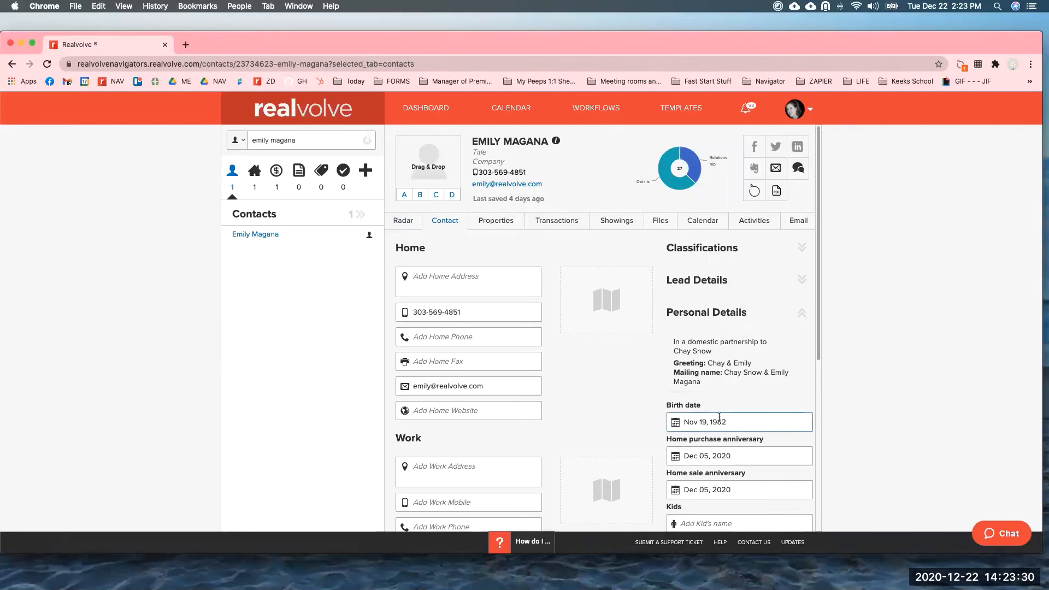
{"action": "left_click", "coordinate": [715, 462]}
{"action": "left_click", "coordinate": [710, 488]}
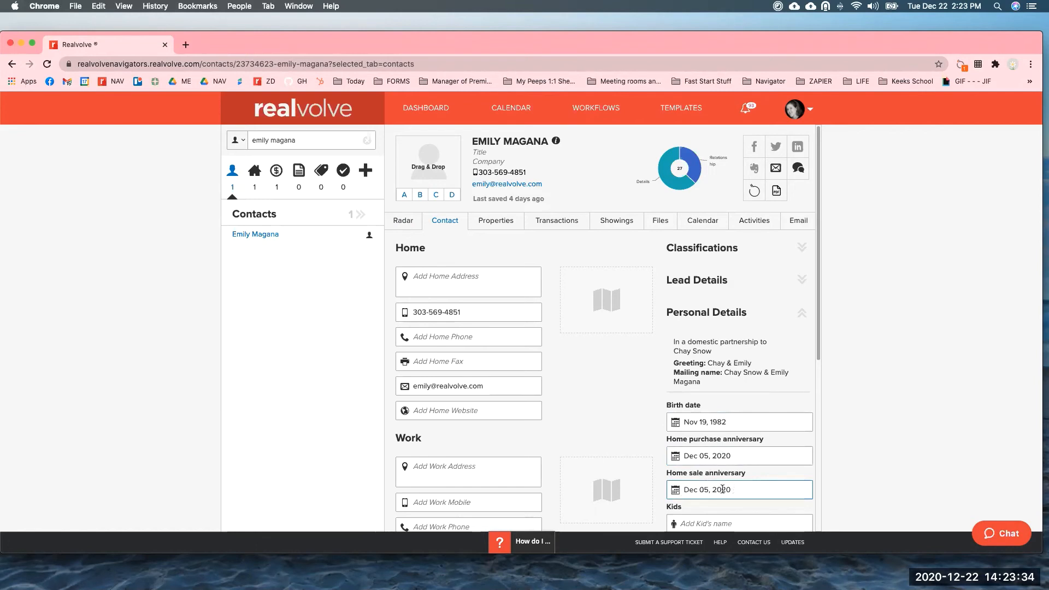
{"action": "left_click", "coordinate": [666, 491]}
{"action": "key", "text": "BackSpace"}
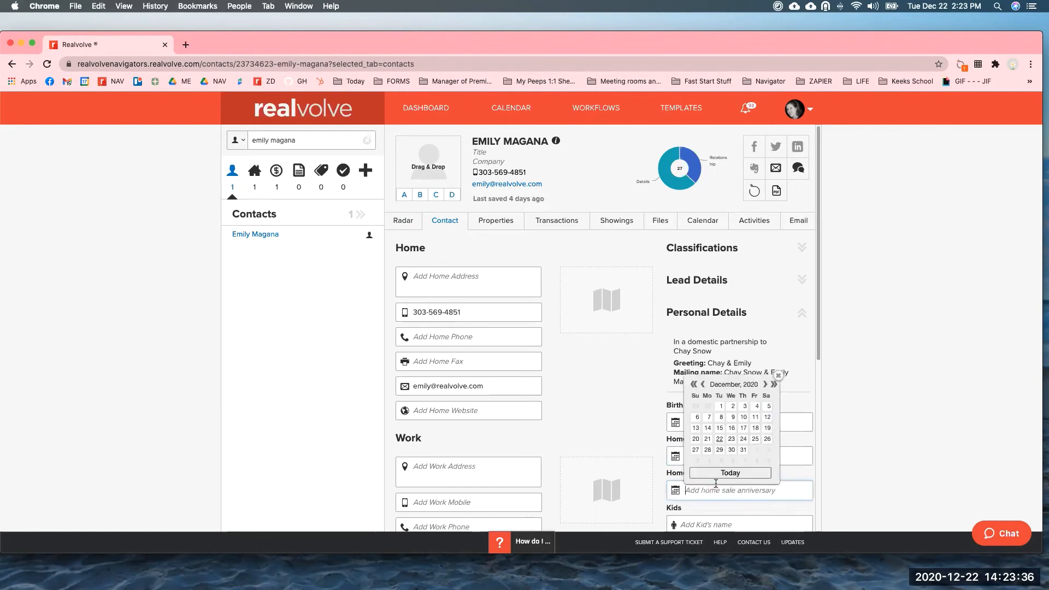
{"action": "left_click", "coordinate": [898, 422]}
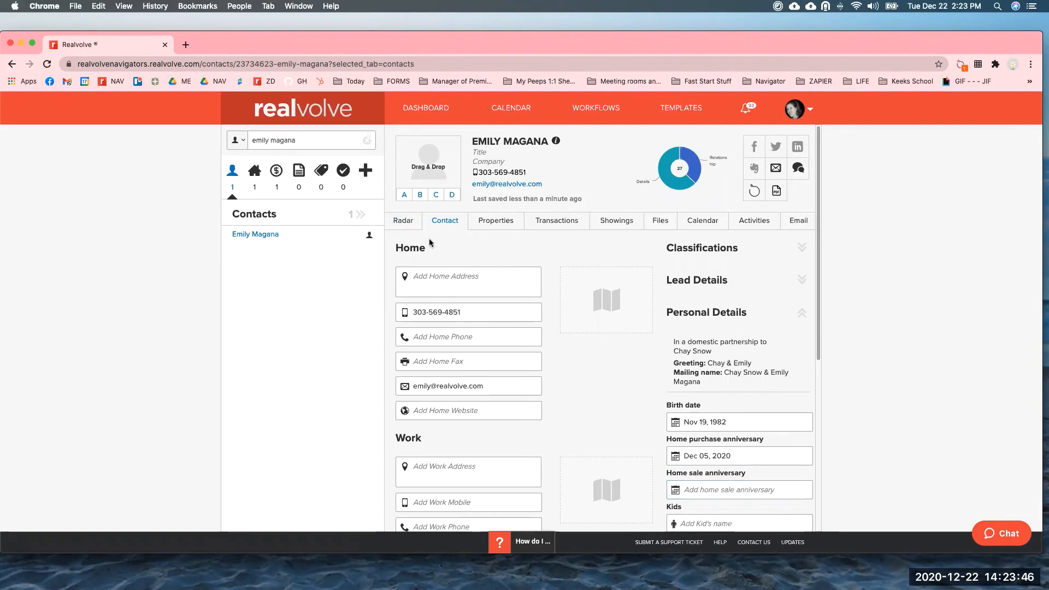
{"action": "left_click", "coordinate": [402, 220]}
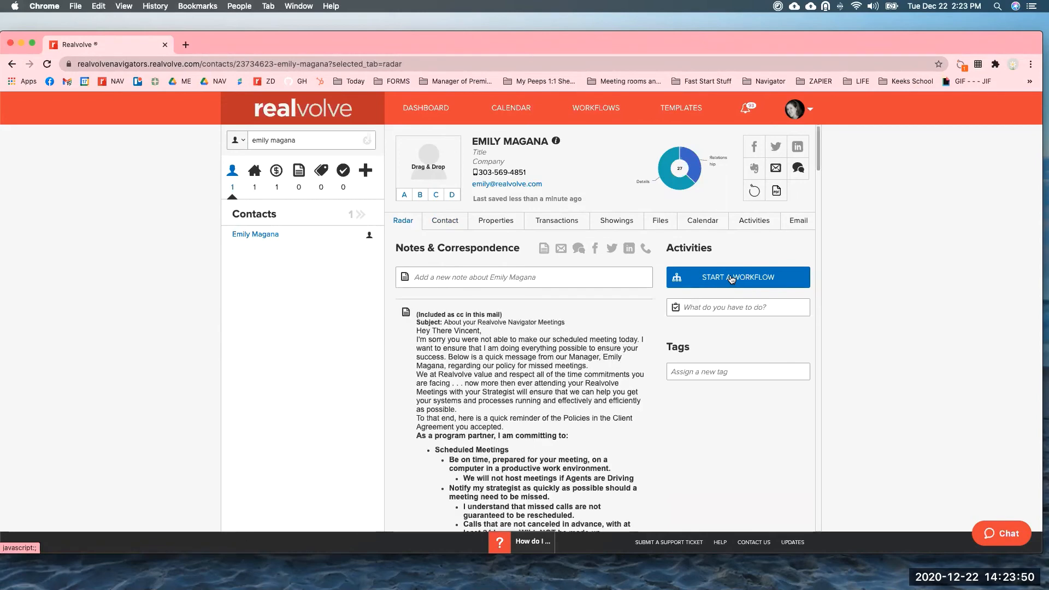
Start the 1RV10 10 Years Of Contact Nurture workflow on the contact, found by searching 'nurtu'.
{"action": "left_click", "coordinate": [730, 278]}
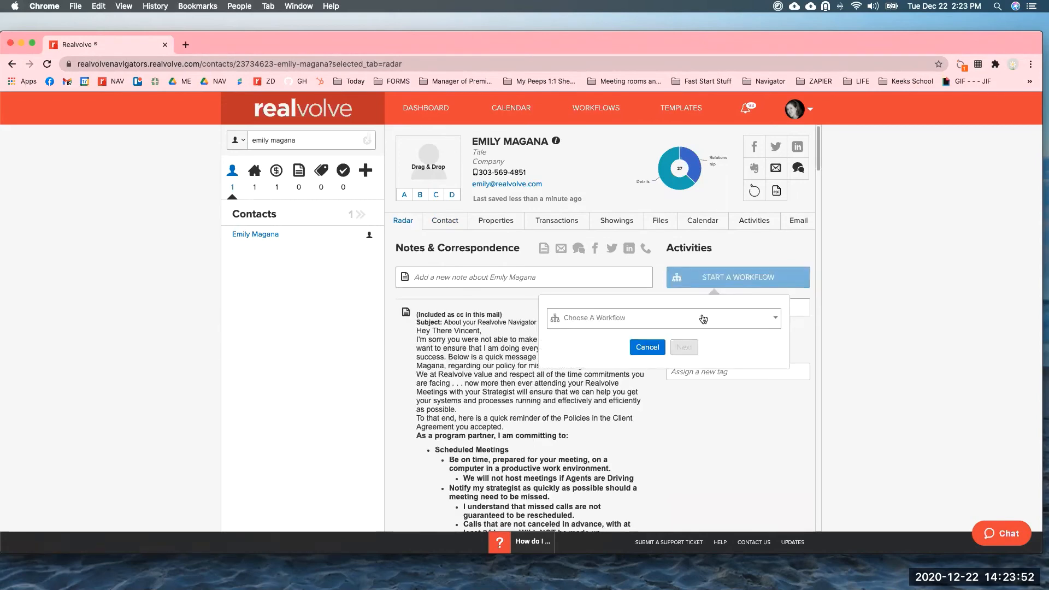
{"action": "left_click", "coordinate": [705, 319]}
{"action": "type", "text": "nurture"}
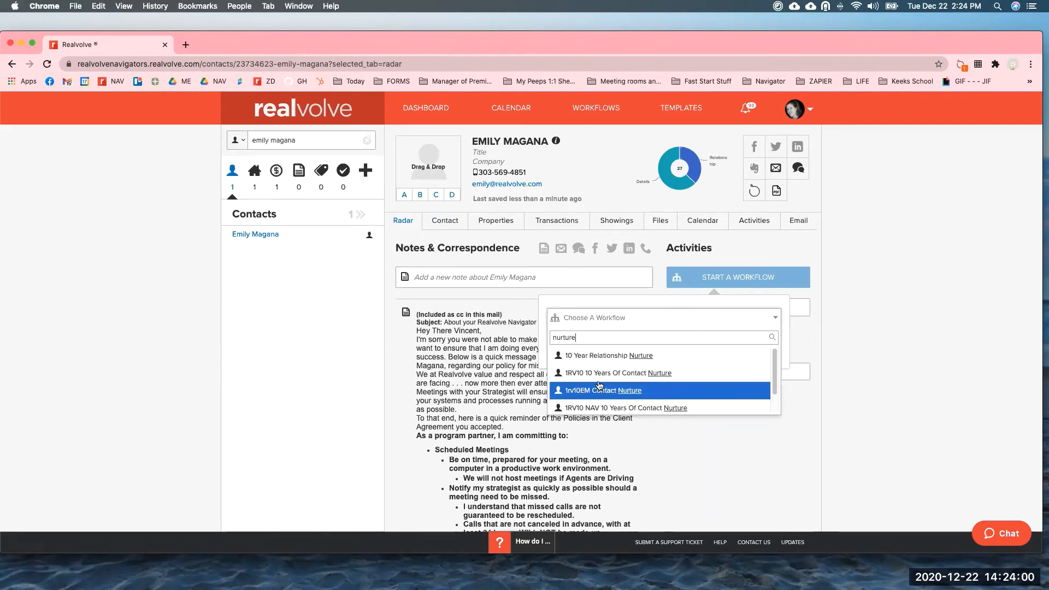
{"action": "scroll", "coordinate": [599, 385], "scroll_direction": "down", "scroll_amount": 1}
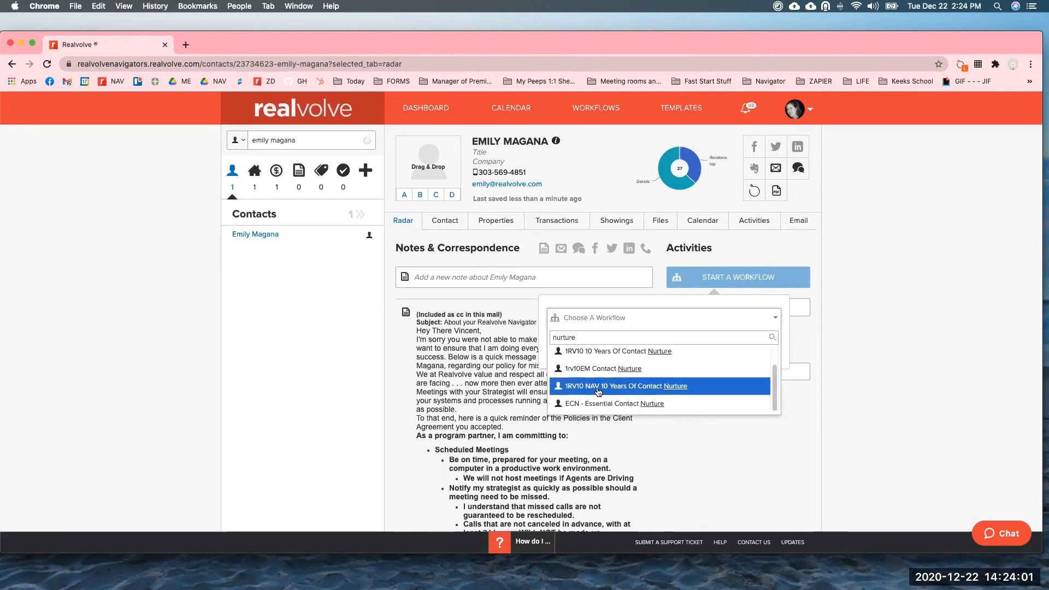
{"action": "left_click", "coordinate": [599, 356]}
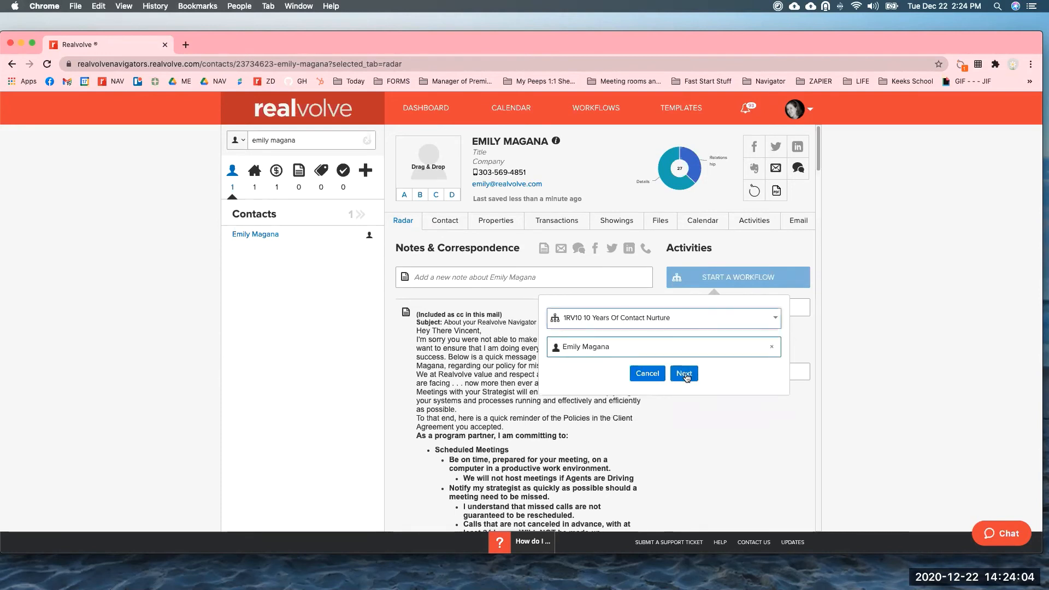
{"action": "left_click", "coordinate": [685, 375]}
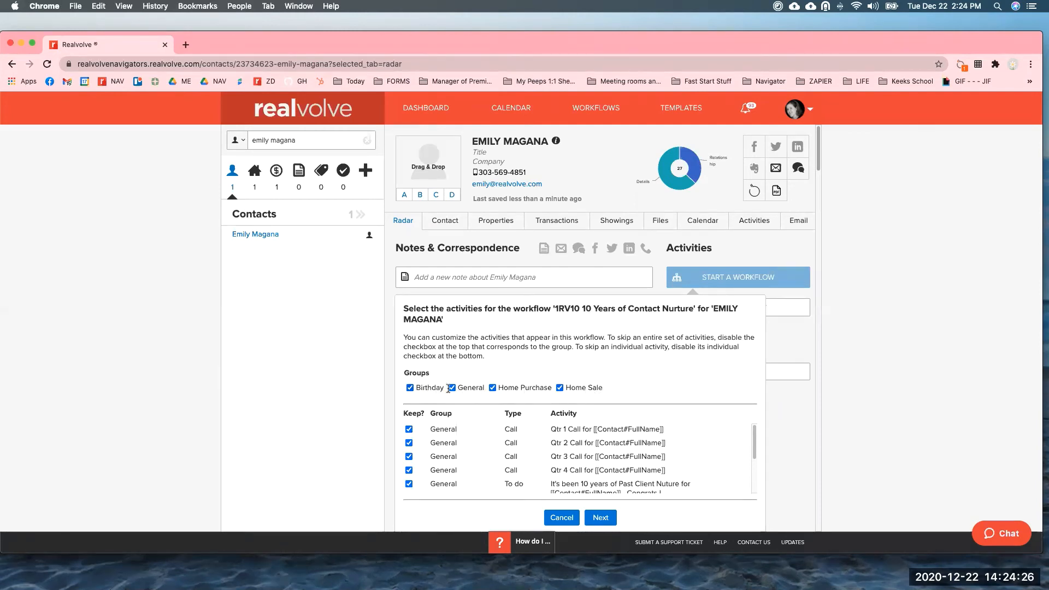
Keep the Birthday, General, Home Purchase and Home Sale groups selected and continue.
{"action": "left_click", "coordinate": [559, 388]}
{"action": "left_click_drag", "start_coordinate": [755, 441], "coordinate": [749, 500]}
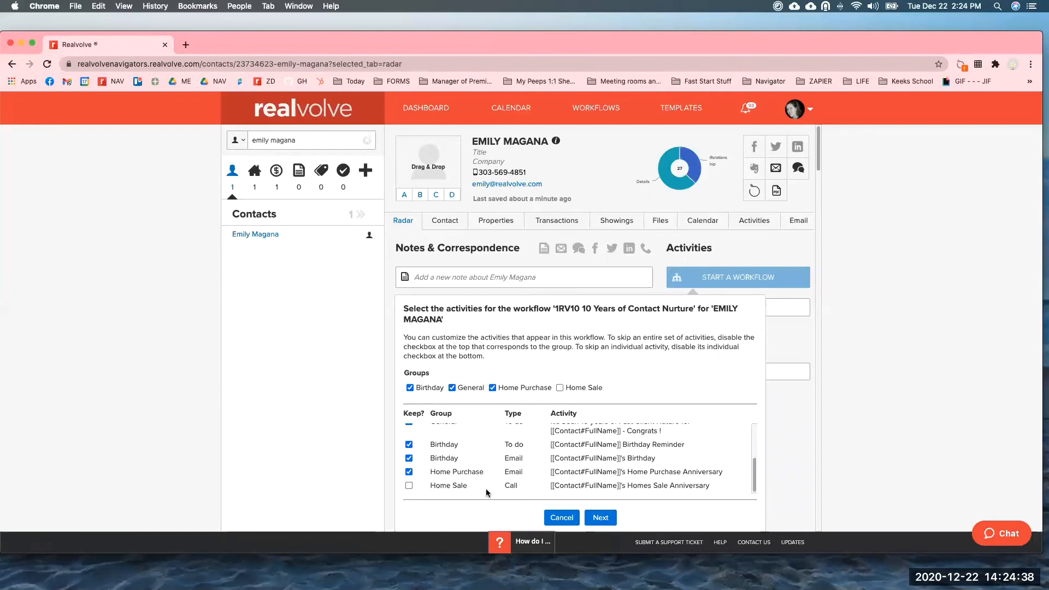
{"action": "left_click", "coordinate": [492, 388]}
{"action": "left_click", "coordinate": [410, 388]}
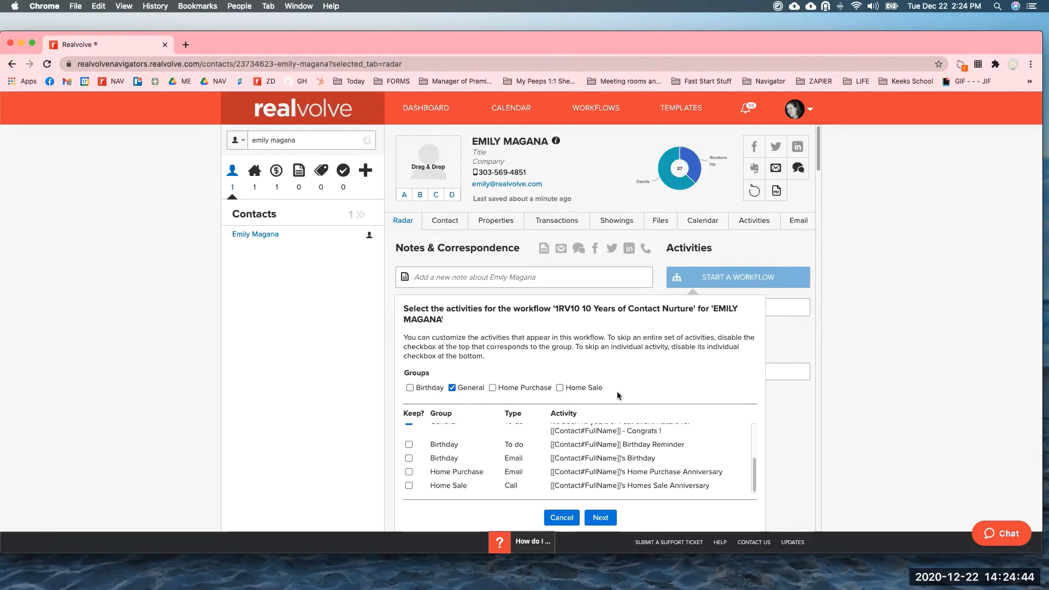
{"action": "left_click_drag", "start_coordinate": [755, 484], "coordinate": [755, 436]}
{"action": "scroll", "coordinate": [755, 436], "scroll_direction": "up", "scroll_amount": 1}
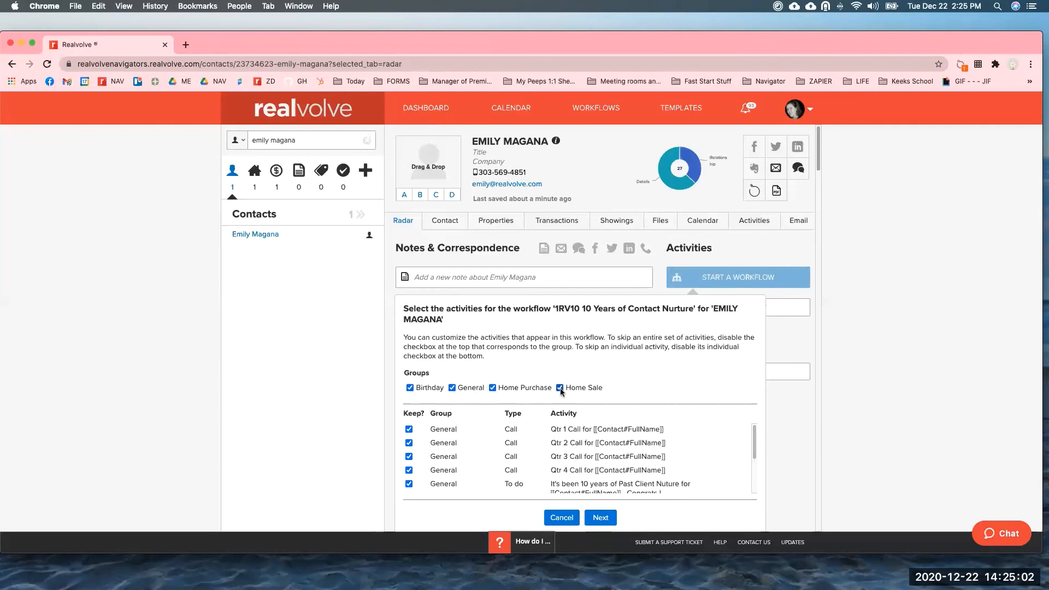
{"action": "left_click", "coordinate": [601, 519]}
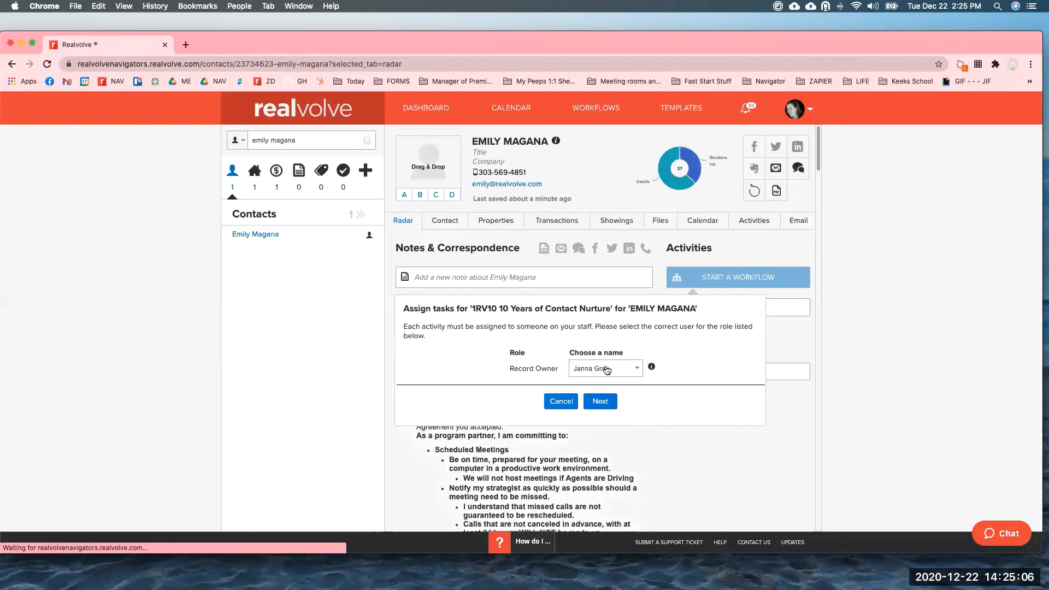
Assign a staff member as Record Owner for the workflow's tasks.
{"action": "left_click", "coordinate": [607, 370]}
{"action": "left_click", "coordinate": [605, 502]}
{"action": "left_click", "coordinate": [601, 401]}
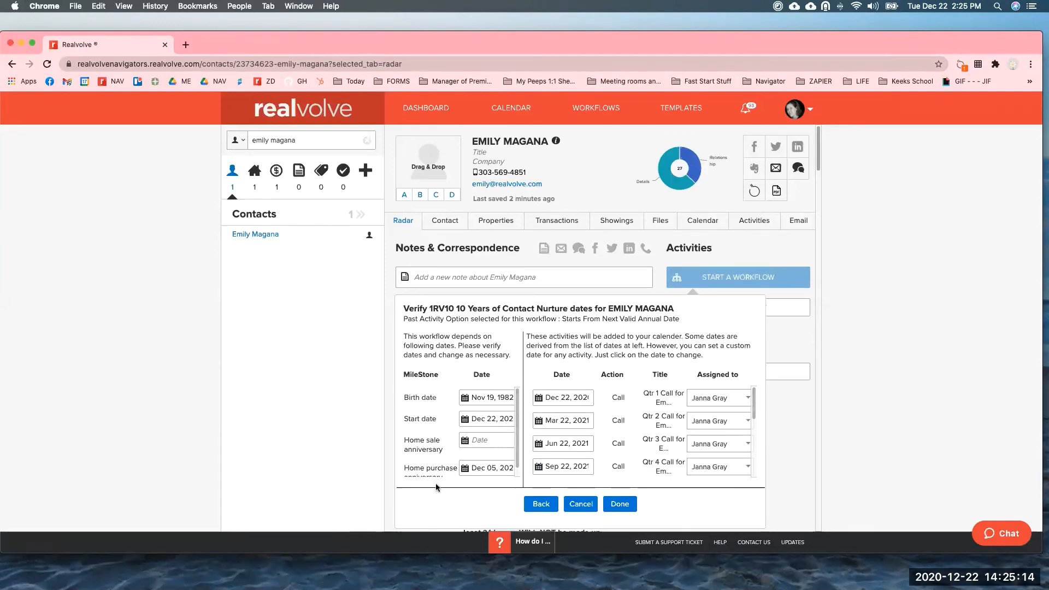
Verify the home sale and home purchase anniversary dates and finish applying the workflow.
{"action": "left_click", "coordinate": [486, 440]}
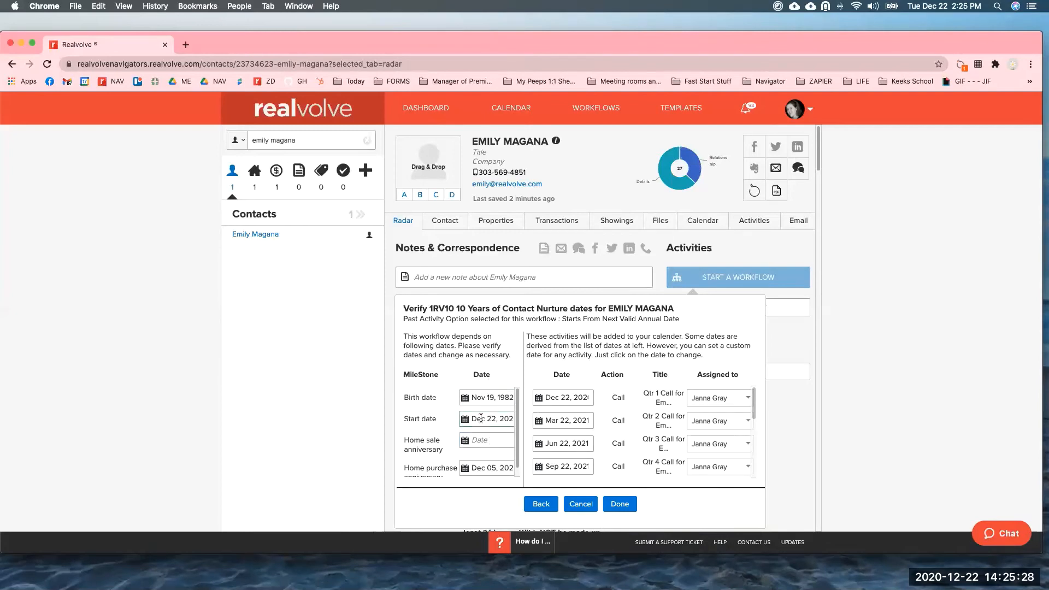
{"action": "scroll", "coordinate": [492, 456], "scroll_direction": "down", "scroll_amount": 1}
{"action": "left_click", "coordinate": [492, 463]}
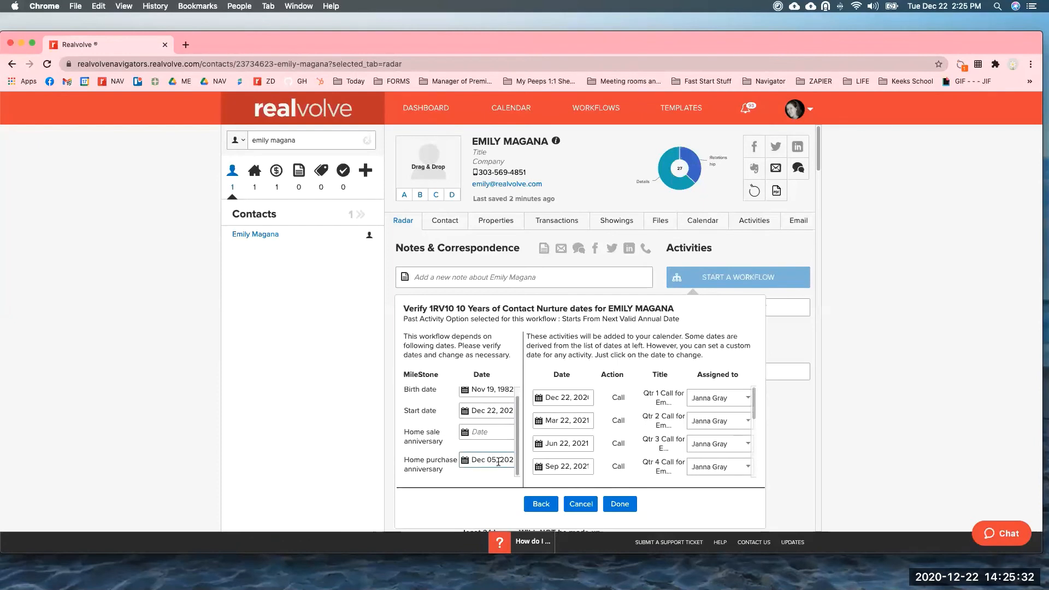
{"action": "left_click", "coordinate": [491, 434]}
{"action": "left_click", "coordinate": [620, 508]}
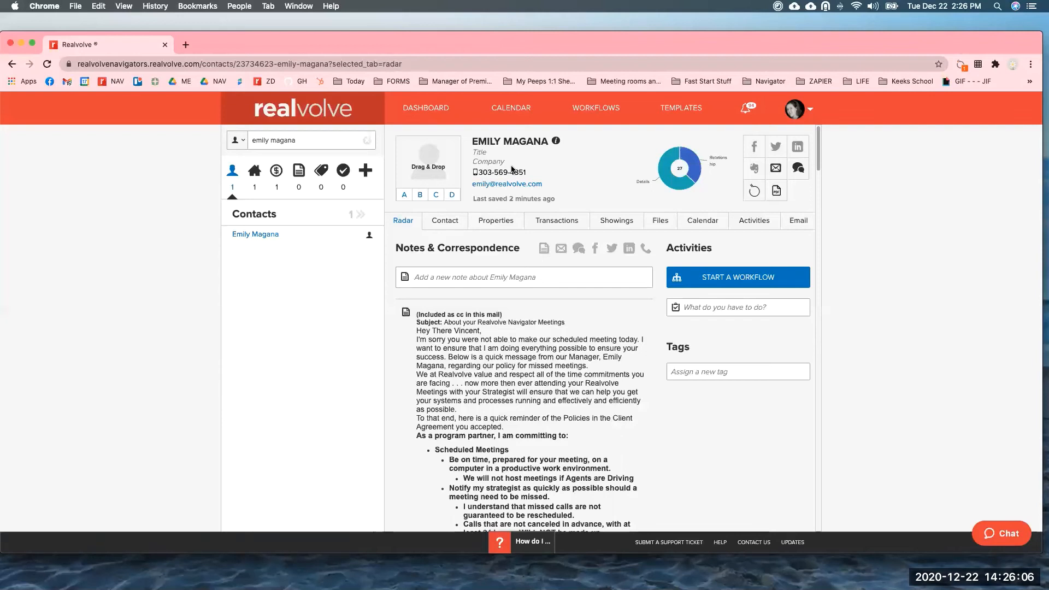
Review the contact's incomplete nurture calls and reminders, scrolling down to those dated 2030.
{"action": "left_click", "coordinate": [749, 223]}
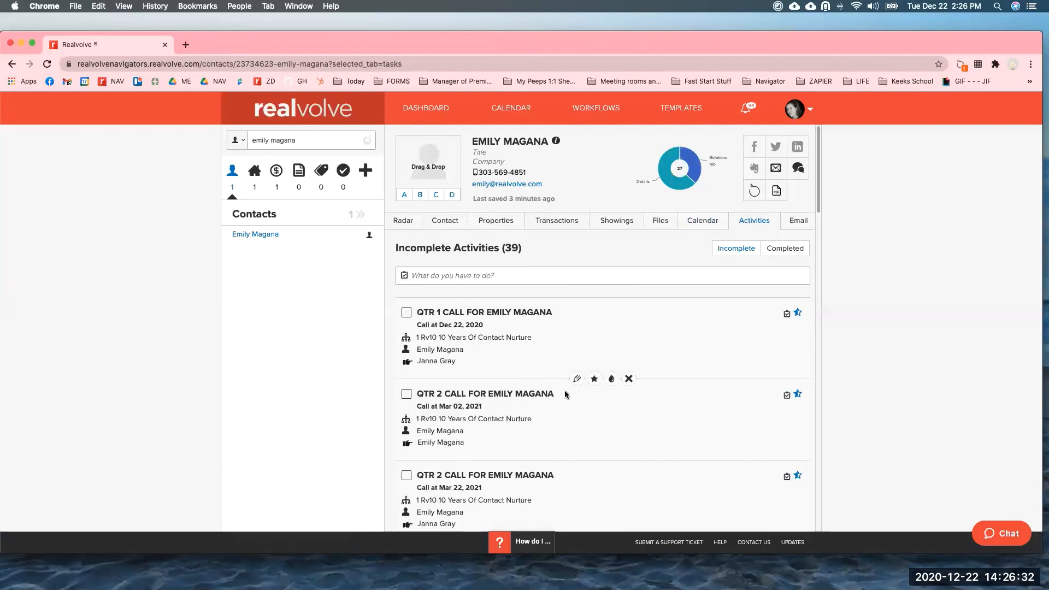
{"action": "left_click_drag", "start_coordinate": [819, 176], "coordinate": [819, 255]}
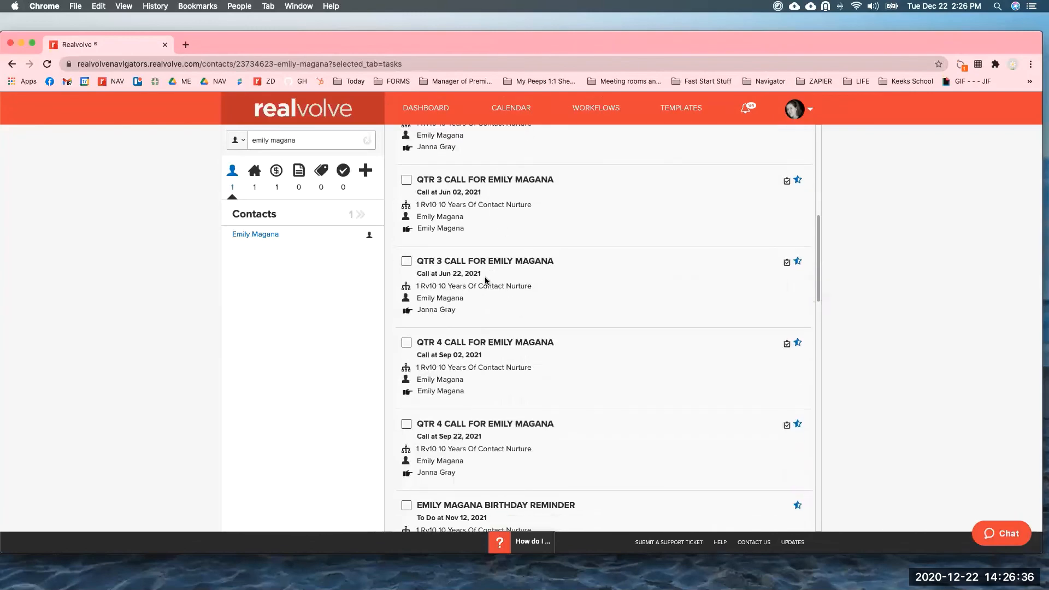
{"action": "left_click_drag", "start_coordinate": [819, 255], "coordinate": [820, 419]}
{"action": "scroll", "coordinate": [461, 163], "scroll_direction": "down", "scroll_amount": 3}
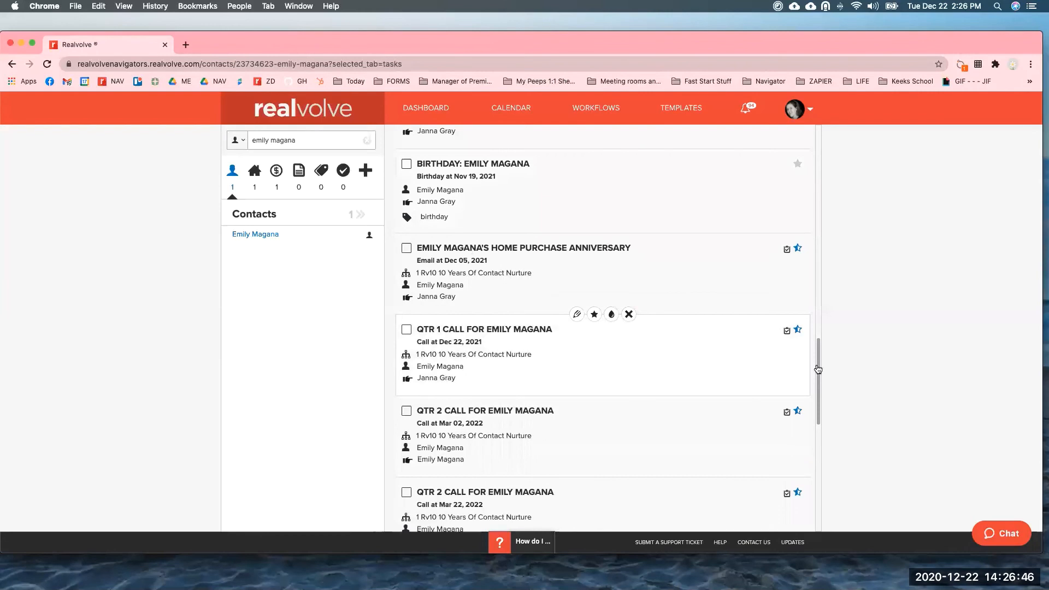
{"action": "left_click_drag", "start_coordinate": [819, 382], "coordinate": [818, 506]}
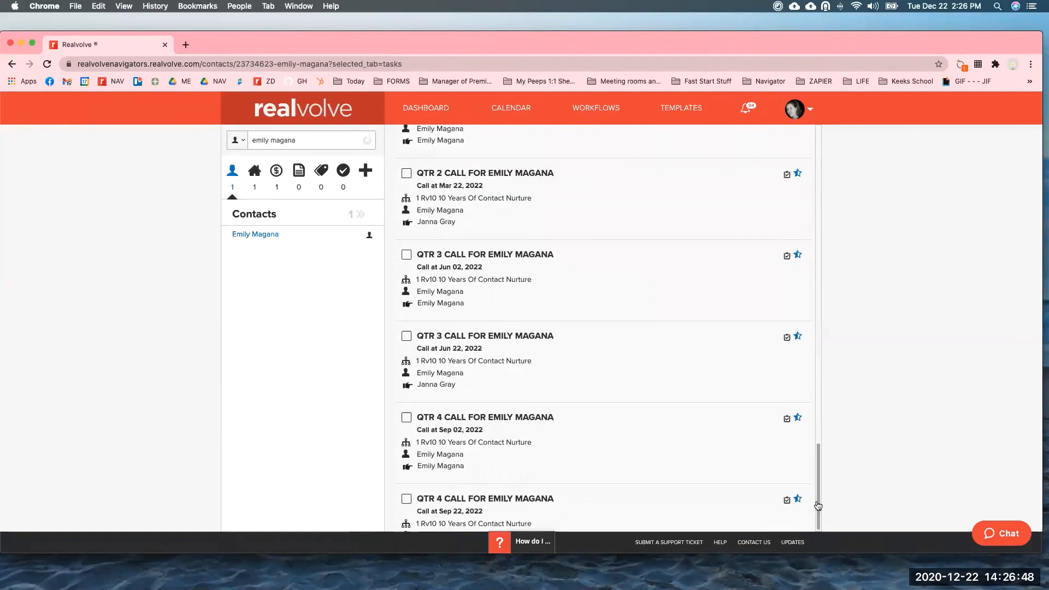
{"action": "scroll", "coordinate": [777, 429], "scroll_direction": "down", "scroll_amount": 2}
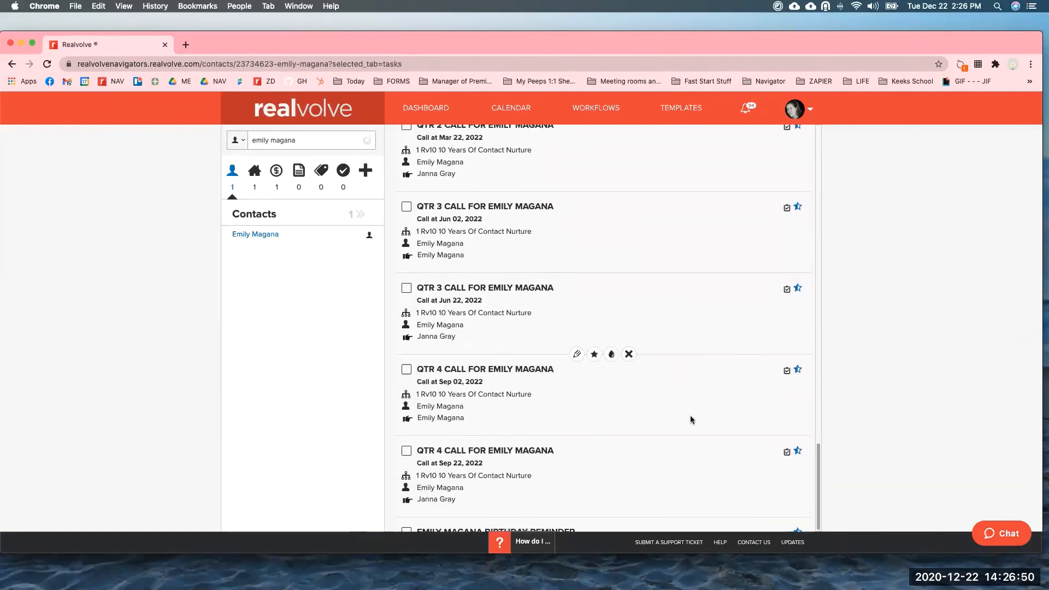
{"action": "scroll", "coordinate": [694, 421], "scroll_direction": "down", "scroll_amount": 5}
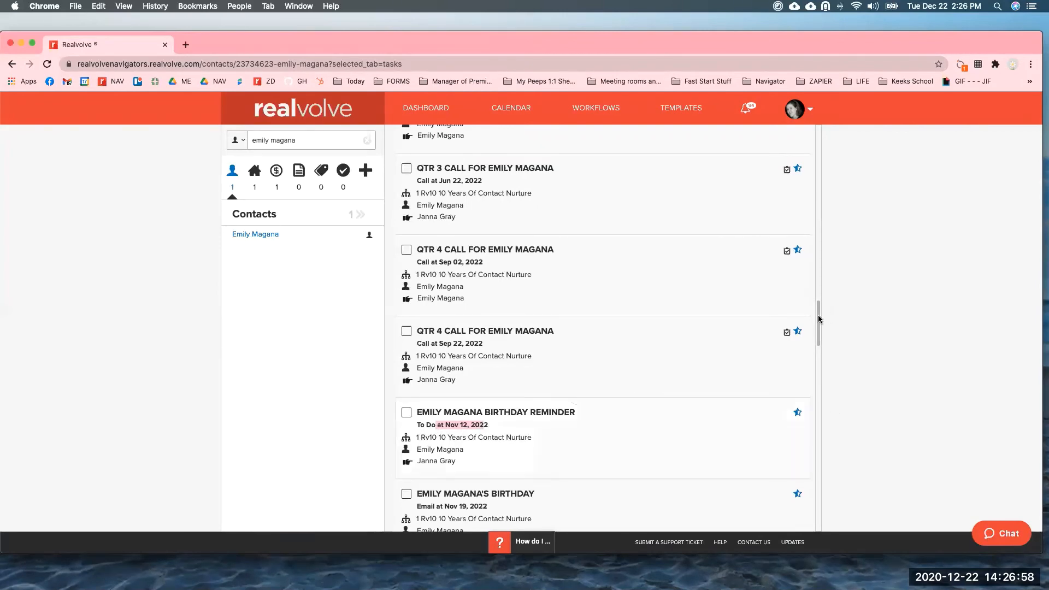
{"action": "scroll", "coordinate": [831, 492], "scroll_direction": "down", "scroll_amount": 3}
{"action": "scroll", "coordinate": [627, 424], "scroll_direction": "down", "scroll_amount": 10}
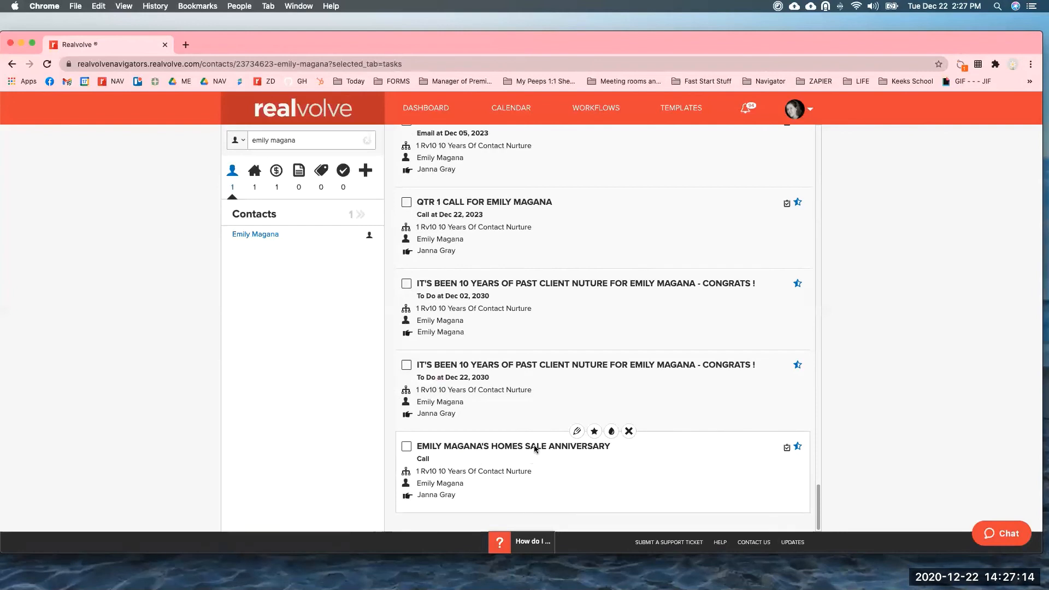
Clear the contact search and show all activities on the dashboard's side panel.
{"action": "left_click", "coordinate": [367, 141]}
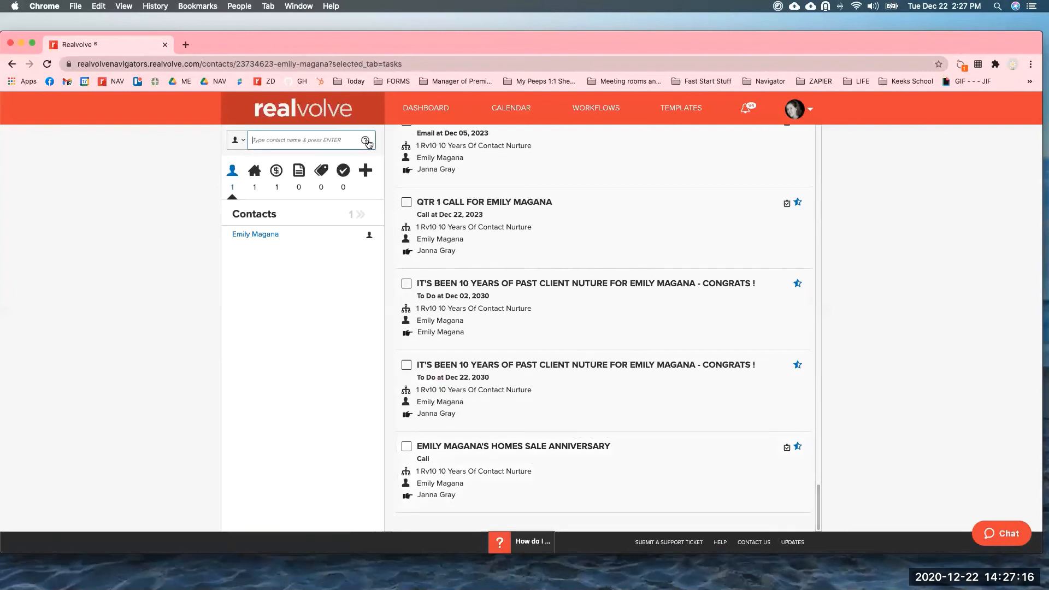
{"action": "left_click", "coordinate": [420, 109]}
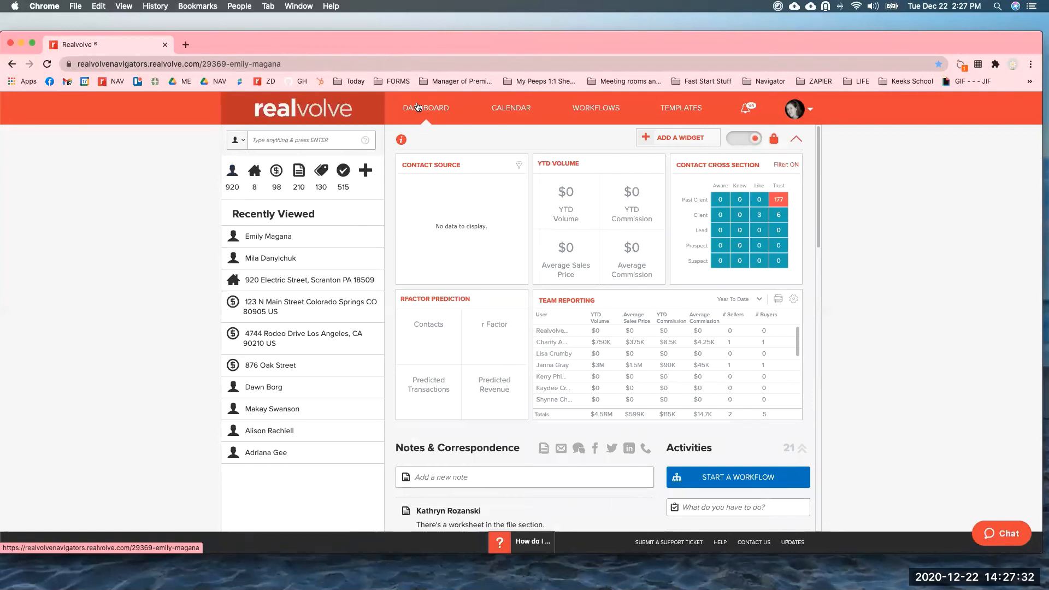
{"action": "left_click", "coordinate": [343, 173]}
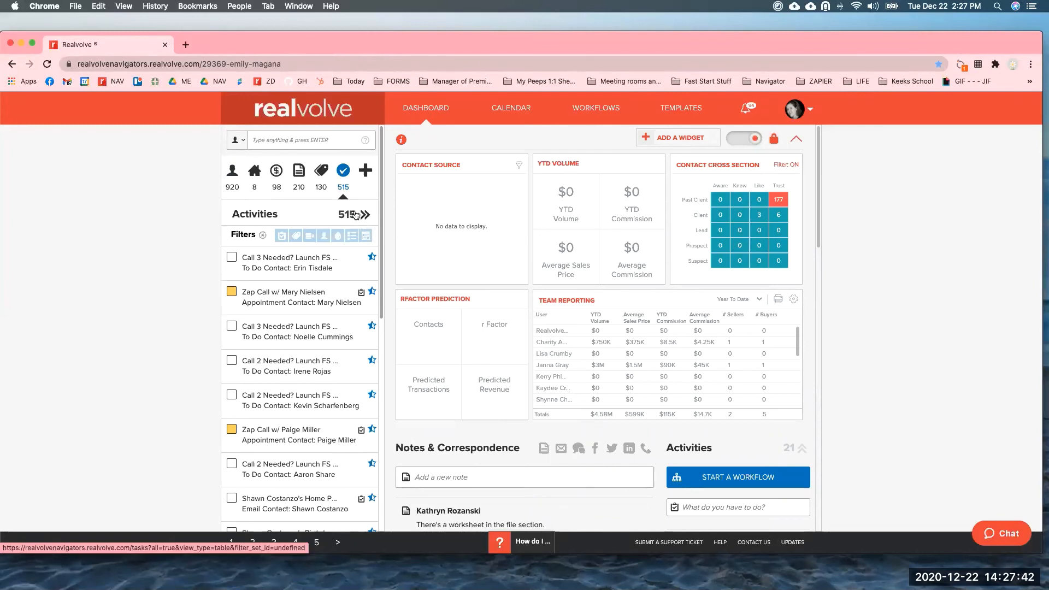
Filter the activities by one assigned staff member, narrowing 515 activities to 5.
{"action": "left_click", "coordinate": [325, 239]}
{"action": "scroll", "coordinate": [356, 272], "scroll_direction": "down", "scroll_amount": 1}
{"action": "left_click_drag", "start_coordinate": [356, 271], "coordinate": [356, 294]}
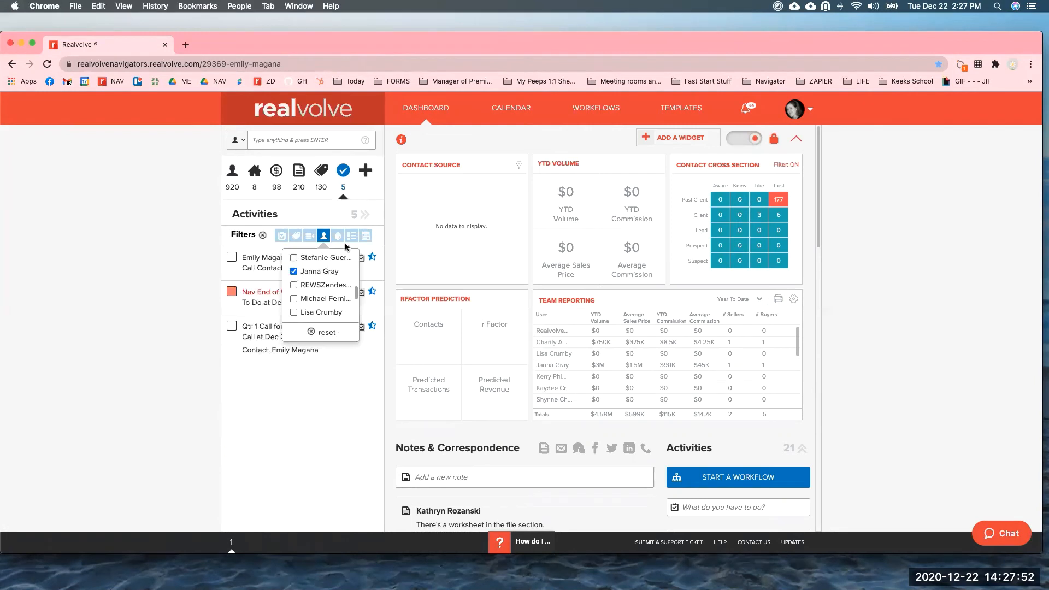
Permanently delete the Homes Sale Anniversary call, then open the Qtr 1 Call's checklist.
{"action": "left_click", "coordinate": [366, 216]}
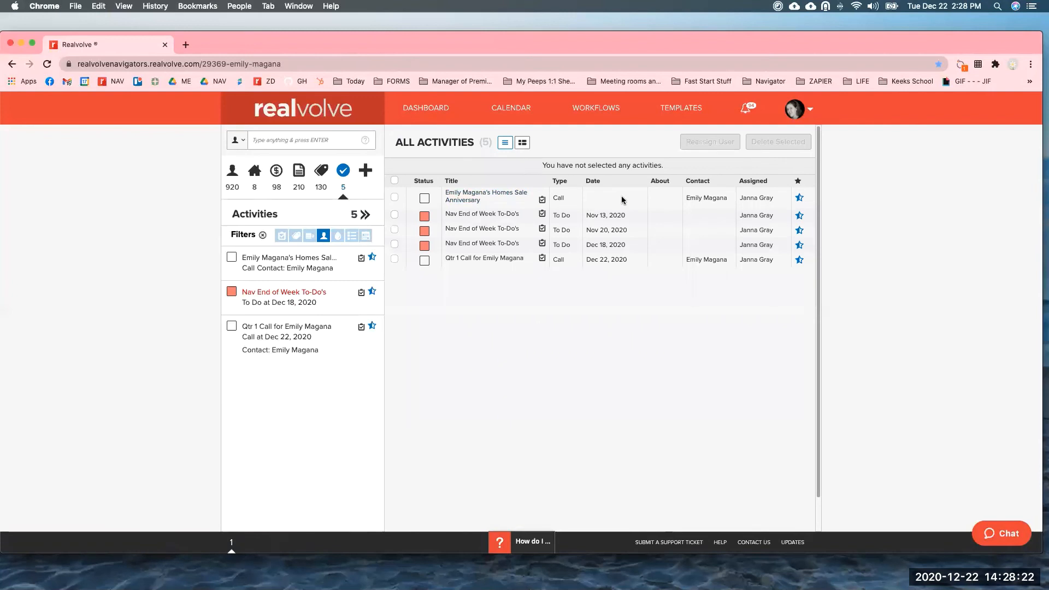
{"action": "left_click", "coordinate": [394, 200]}
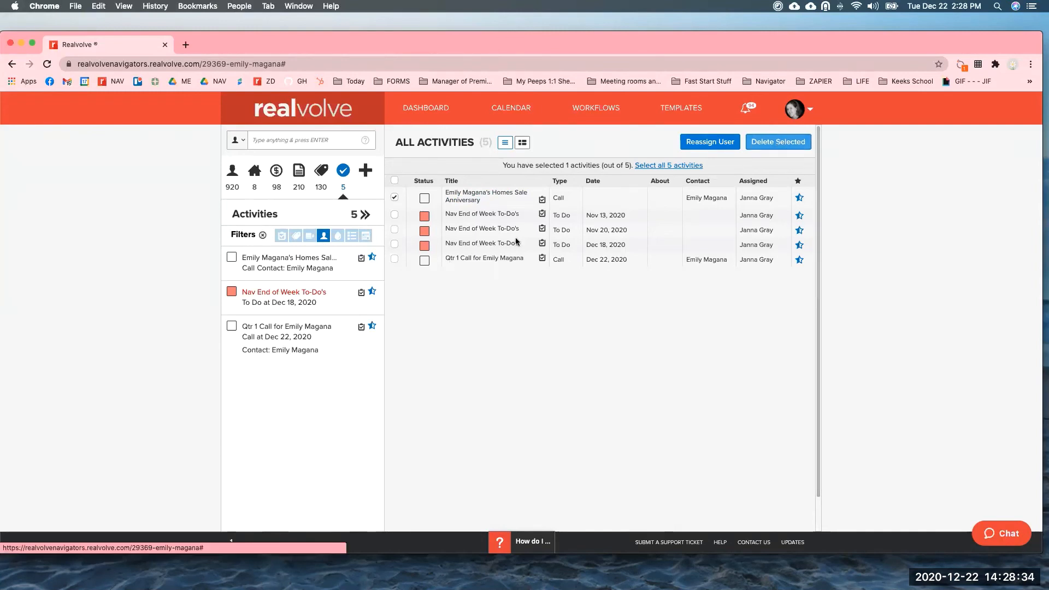
{"action": "left_click", "coordinate": [779, 142]}
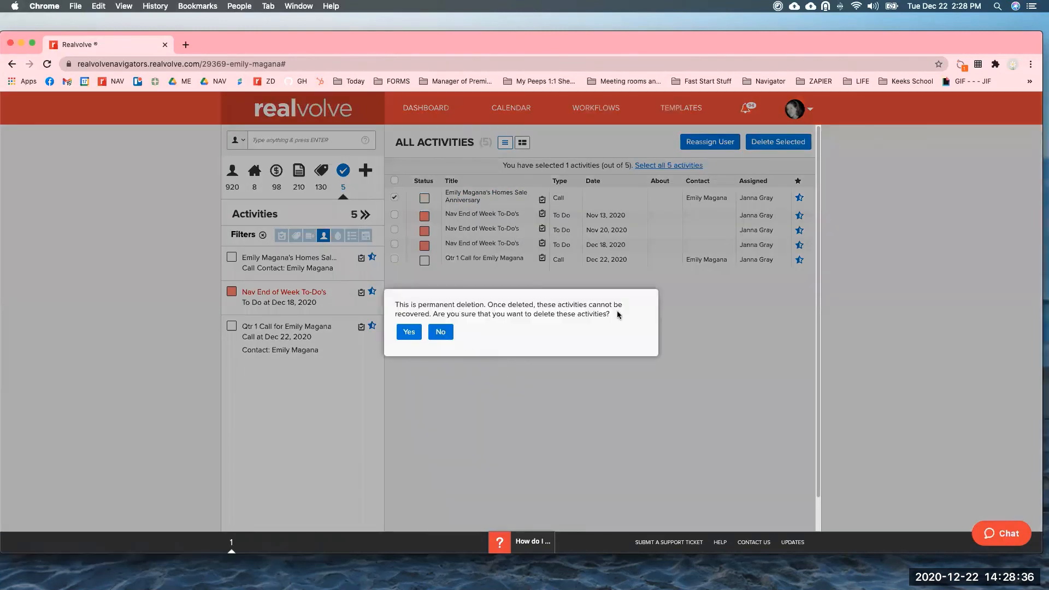
{"action": "left_click", "coordinate": [408, 332]}
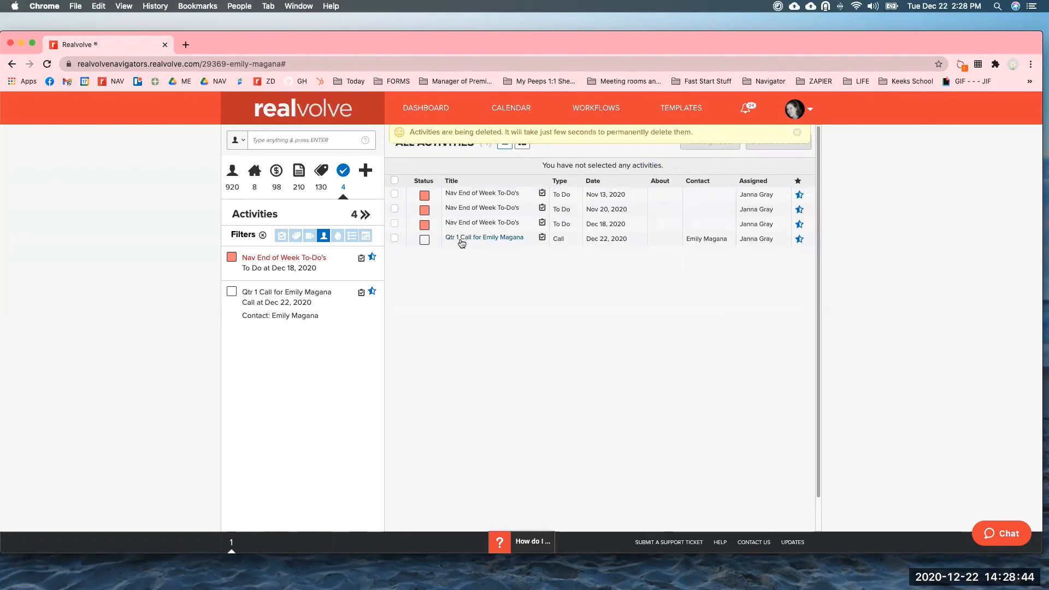
{"action": "left_click", "coordinate": [425, 242]}
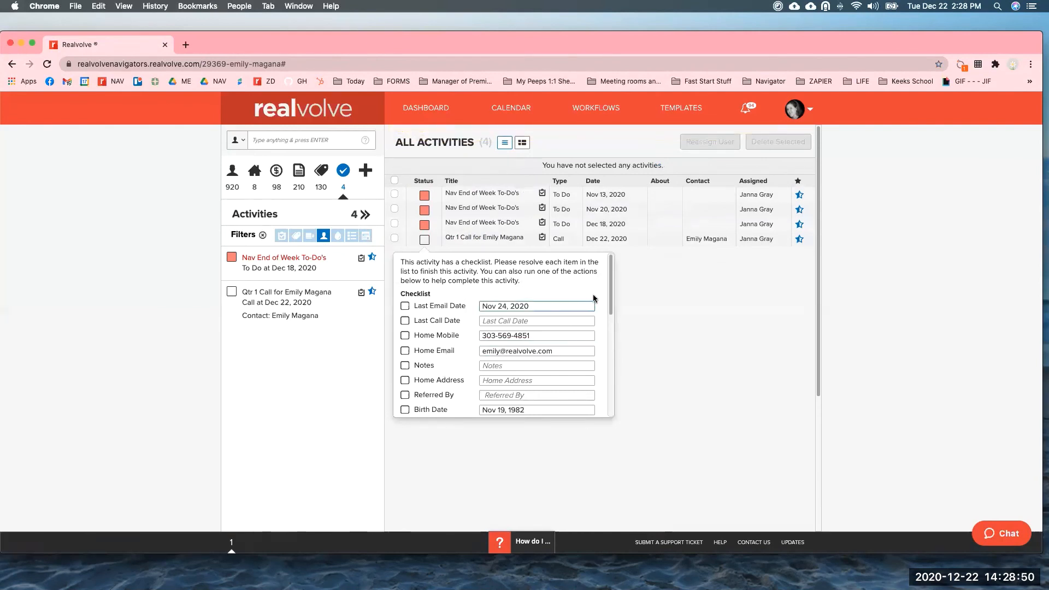
Tick Last Email Date and Last Call Date, setting the last call date to today.
{"action": "left_click_drag", "start_coordinate": [610, 289], "coordinate": [611, 365]}
{"action": "left_click", "coordinate": [495, 373]}
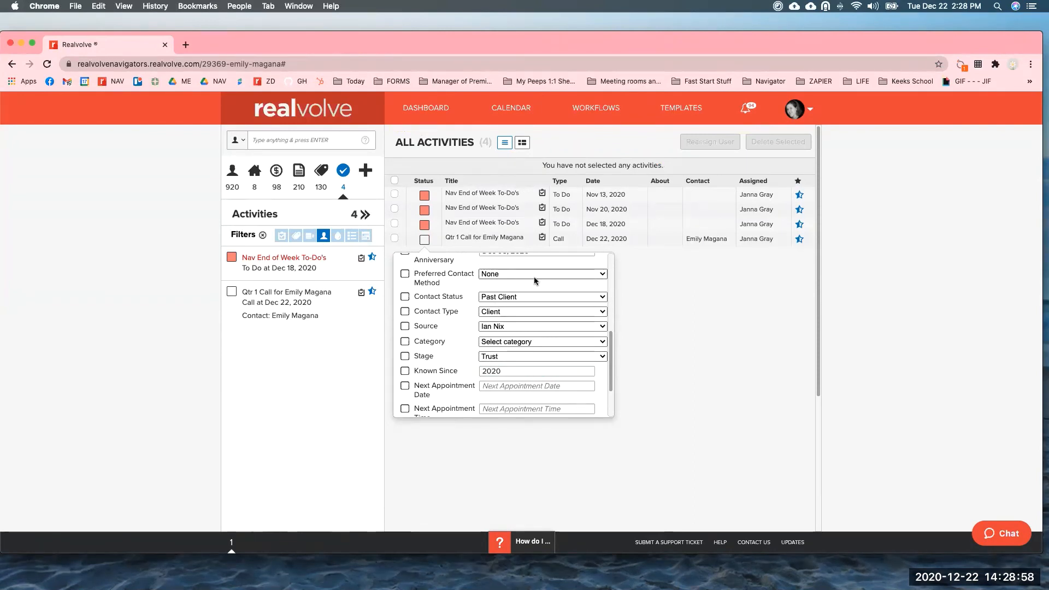
{"action": "left_click_drag", "start_coordinate": [610, 370], "coordinate": [610, 317]}
{"action": "scroll", "coordinate": [586, 296], "scroll_direction": "up", "scroll_amount": 5}
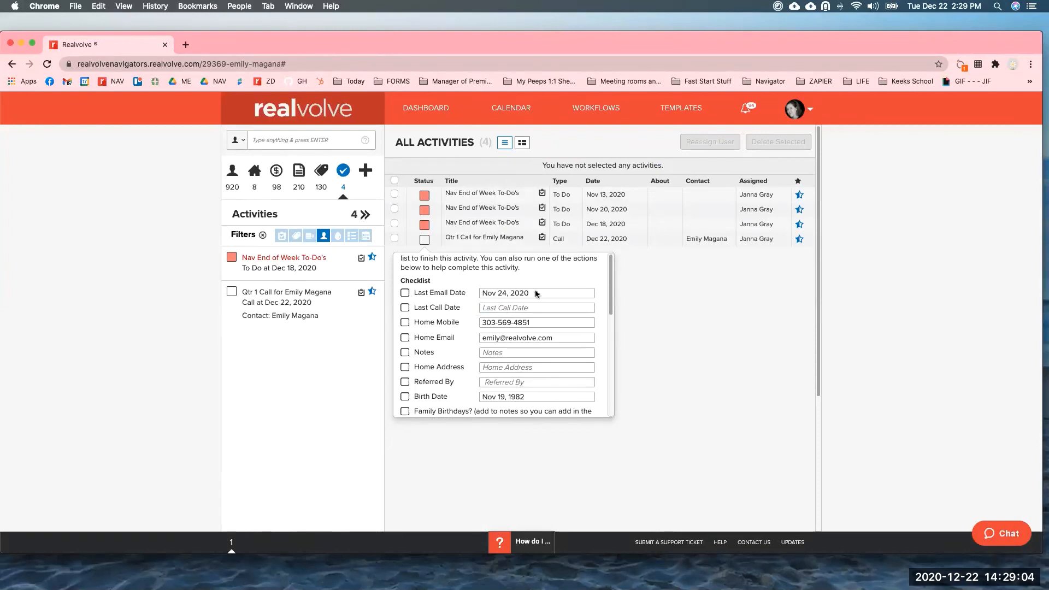
{"action": "left_click", "coordinate": [405, 293]}
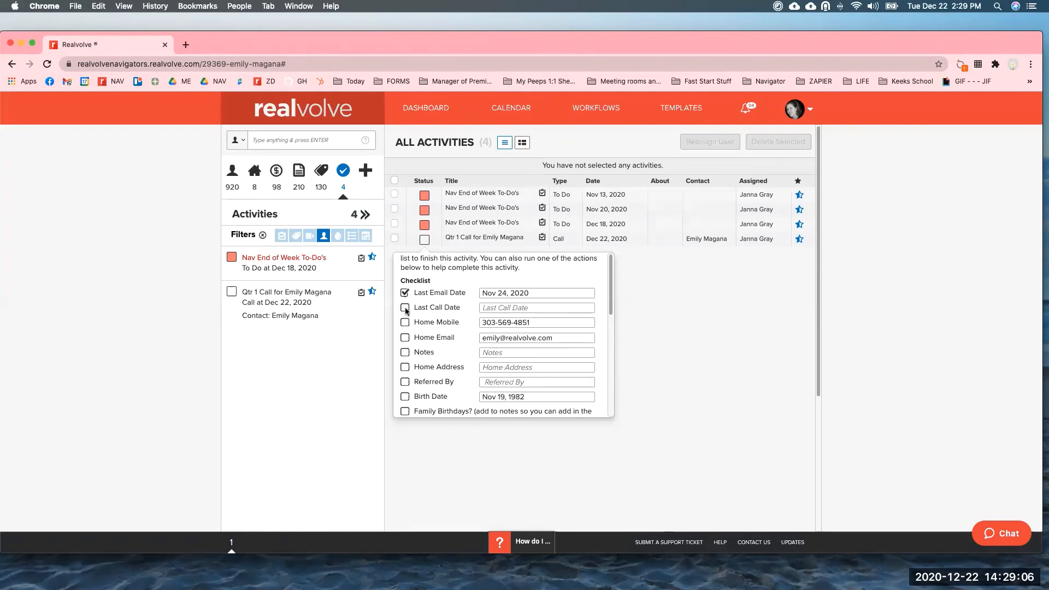
{"action": "left_click", "coordinate": [512, 307]}
{"action": "left_click", "coordinate": [512, 307]}
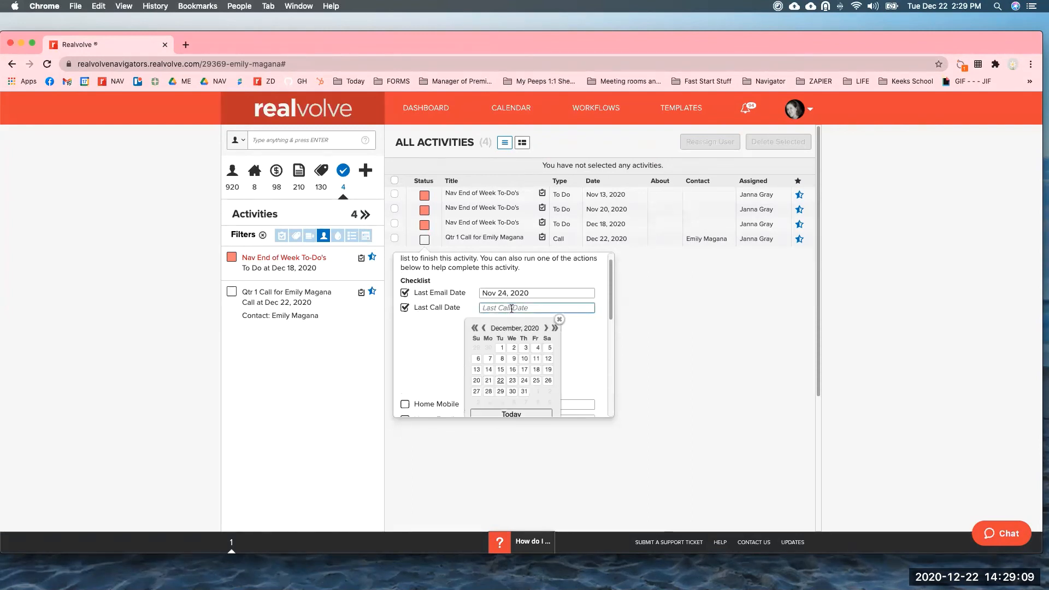
{"action": "left_click", "coordinate": [511, 414]}
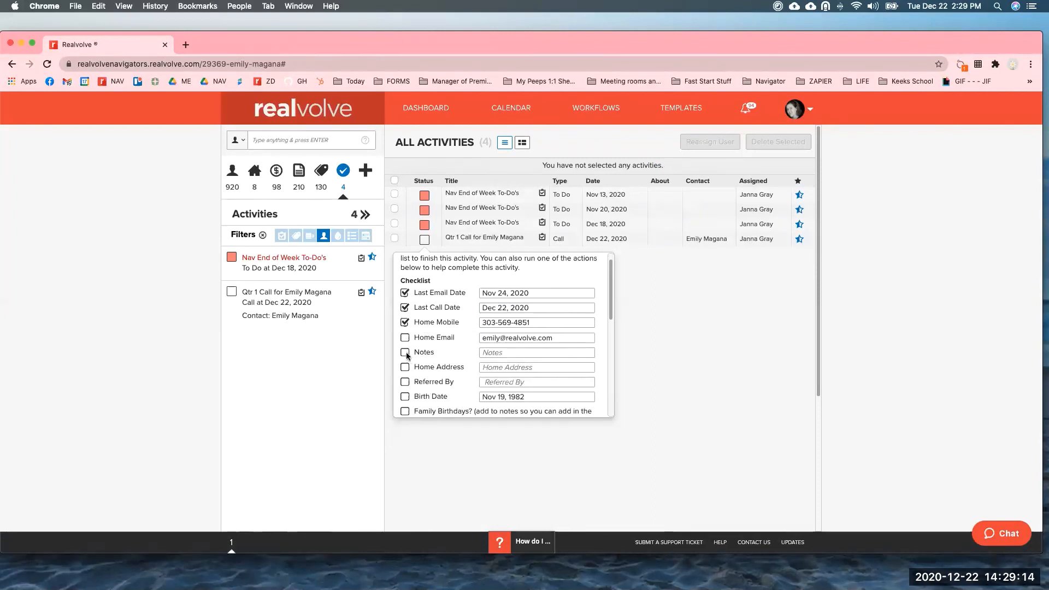
Tick Home Email and mark Notes done with 'kids home, mom loosing her mind.... send wine'.
{"action": "left_click", "coordinate": [513, 352]}
{"action": "type", "text": "kids home, "}
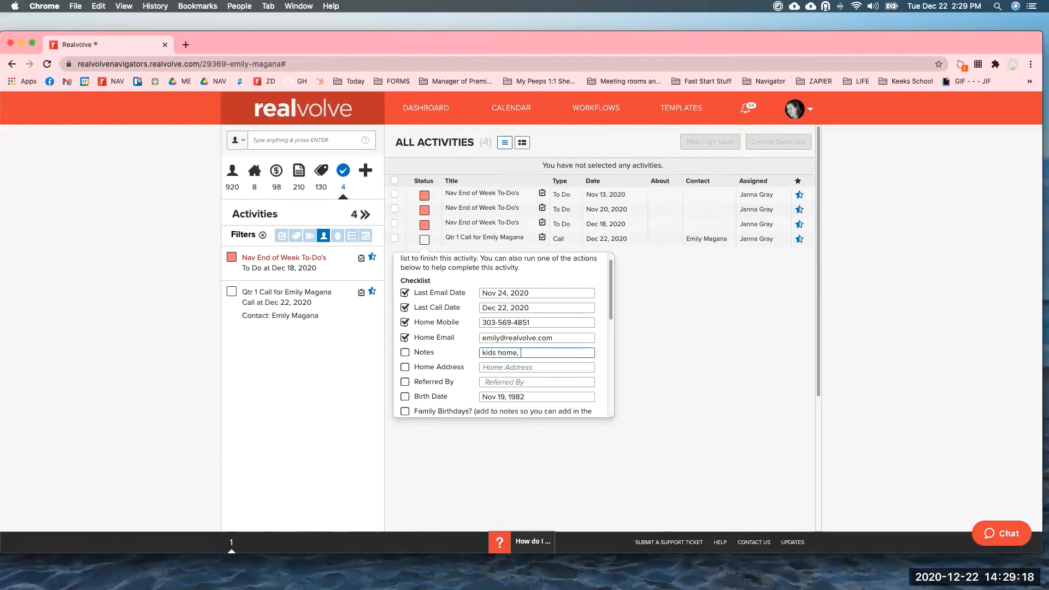
{"action": "type", "text": "mom loosing her min"}
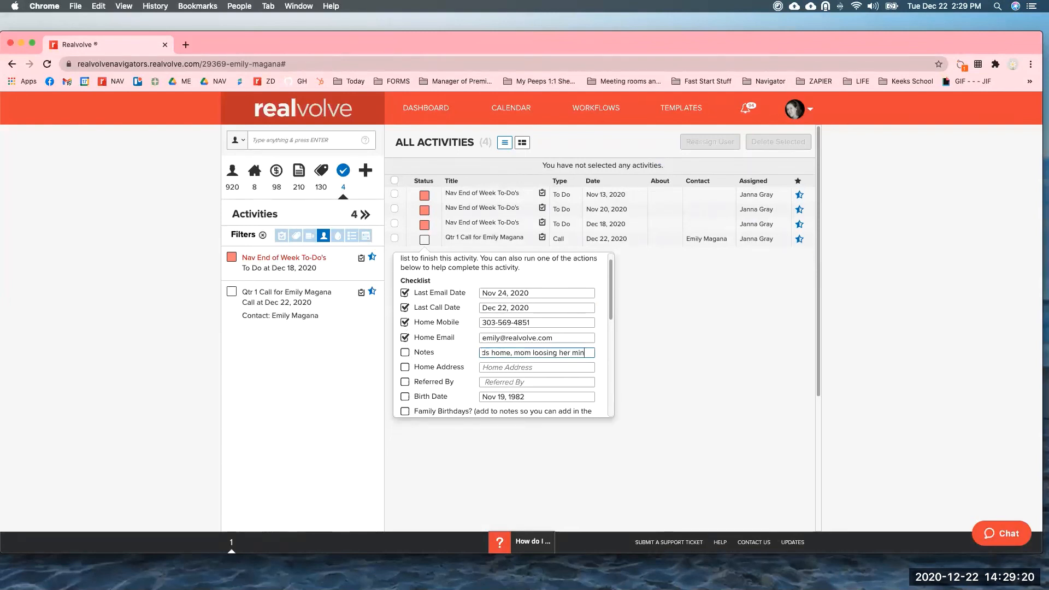
{"action": "type", "text": "d.... send wine"}
{"action": "left_click", "coordinate": [430, 353]}
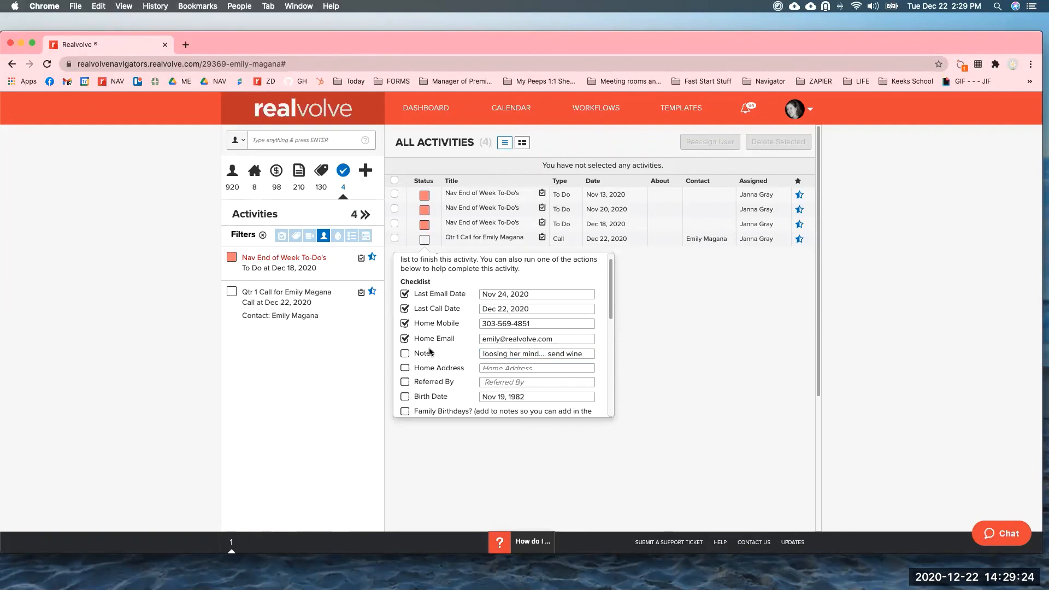
{"action": "scroll", "coordinate": [420, 357], "scroll_direction": "up", "scroll_amount": 1}
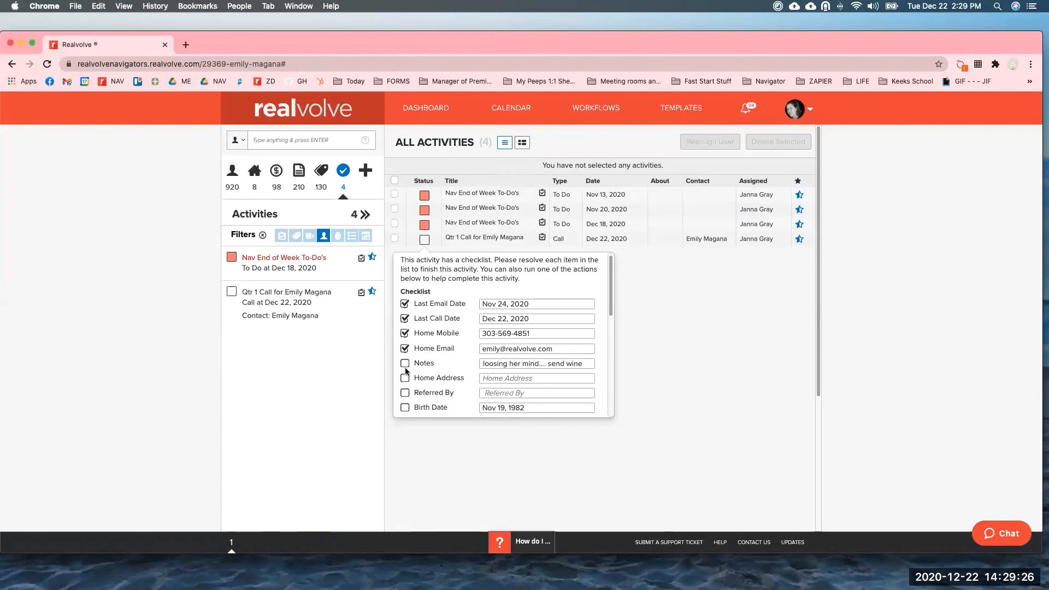
{"action": "left_click", "coordinate": [405, 364]}
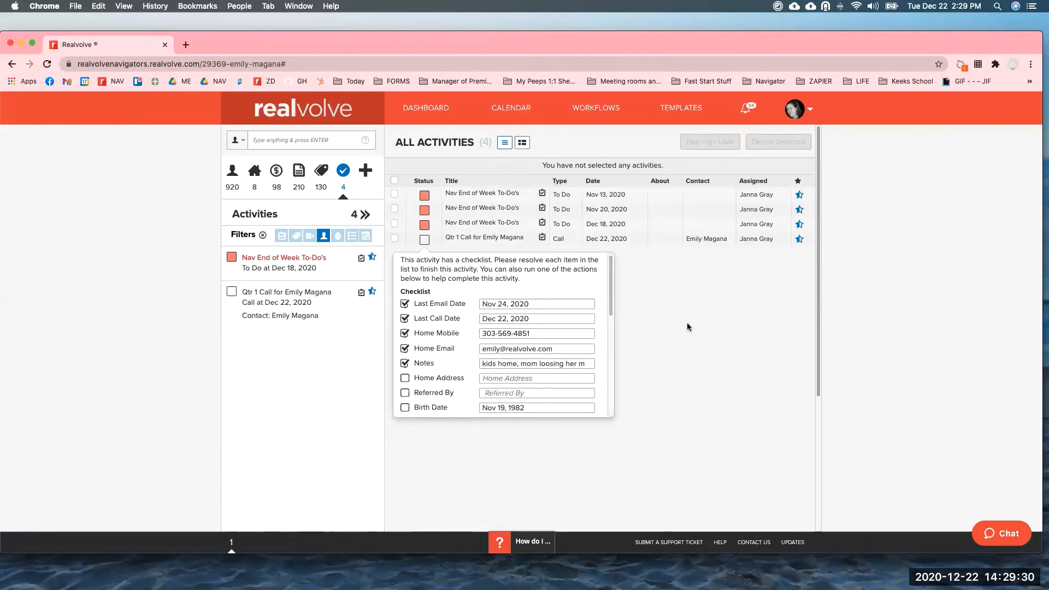
Close the Qtr 1 call checklist without saving.
{"action": "scroll", "coordinate": [608, 393], "scroll_direction": "down", "scroll_amount": 1}
{"action": "scroll", "coordinate": [608, 393], "scroll_direction": "down", "scroll_amount": 10}
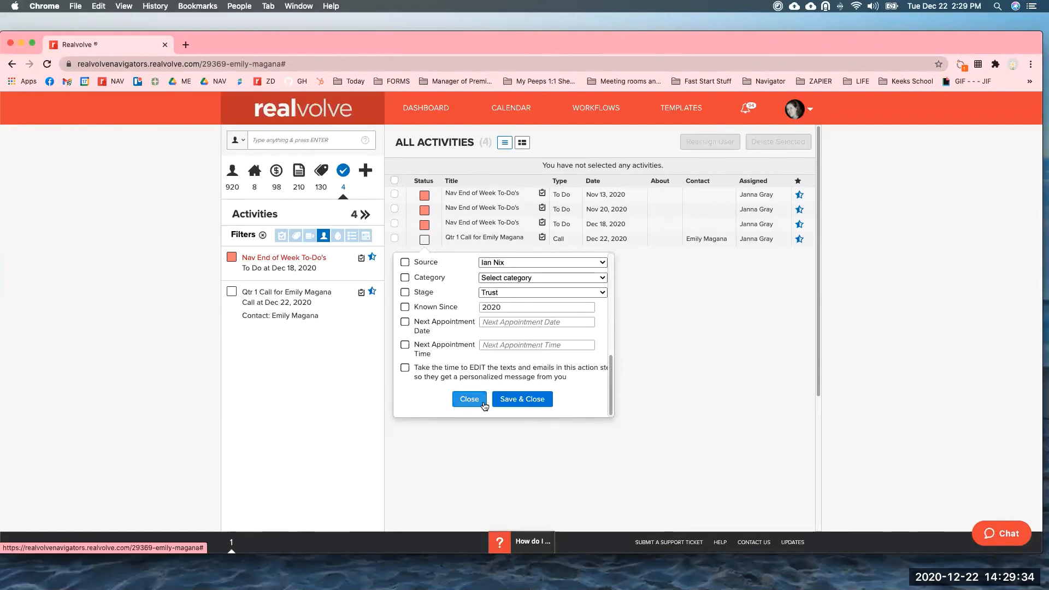
{"action": "left_click", "coordinate": [469, 399]}
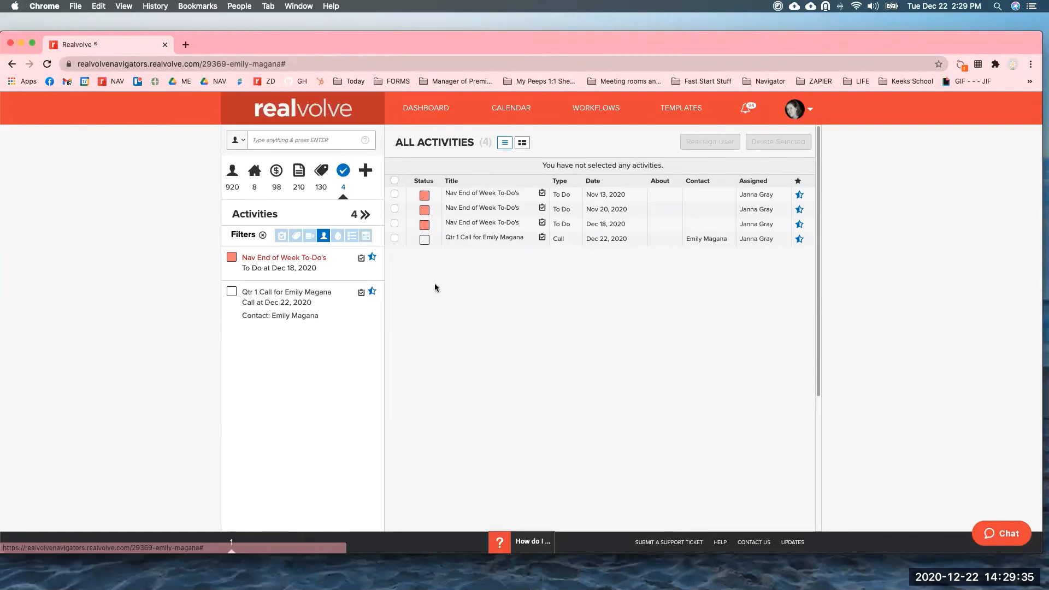
Reopen the Qtr 1 call checklist and mark preferred contact method done as Text.
{"action": "left_click", "coordinate": [427, 244]}
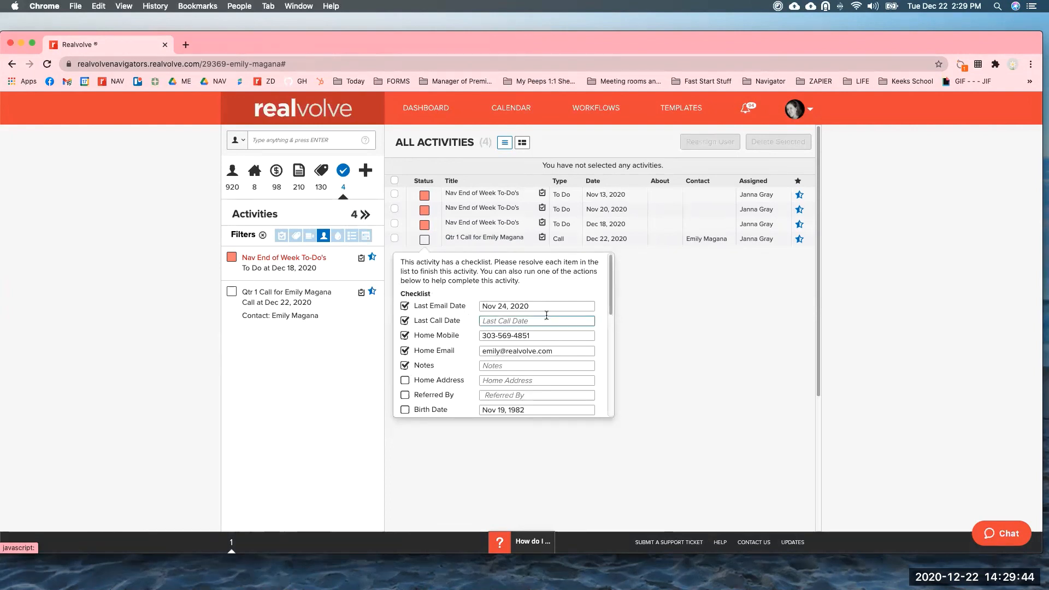
{"action": "left_click_drag", "start_coordinate": [611, 282], "coordinate": [608, 347]}
{"action": "scroll", "coordinate": [494, 329], "scroll_direction": "down", "scroll_amount": 4}
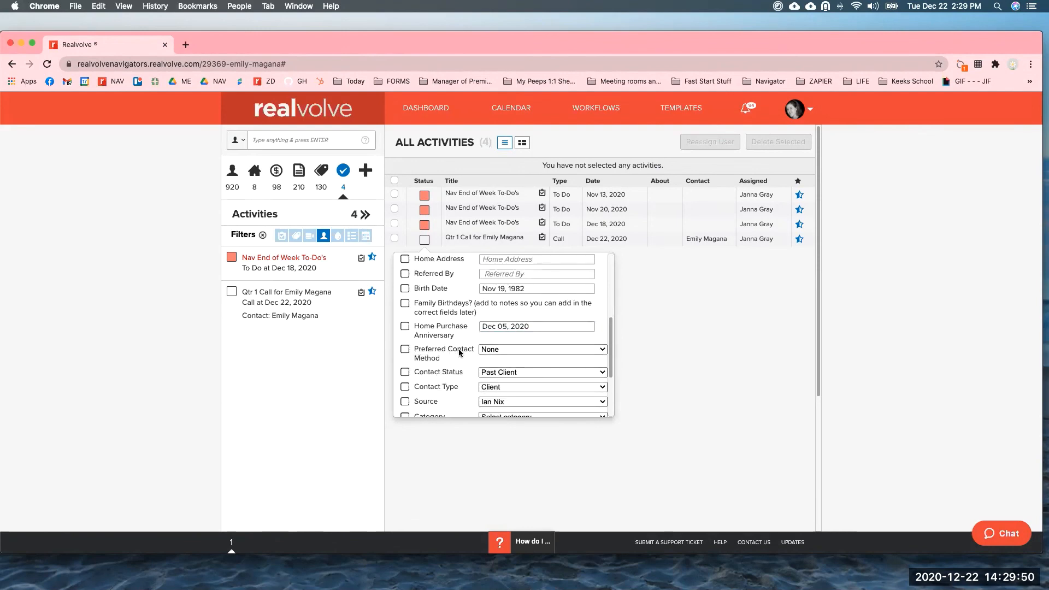
{"action": "left_click", "coordinate": [539, 350]}
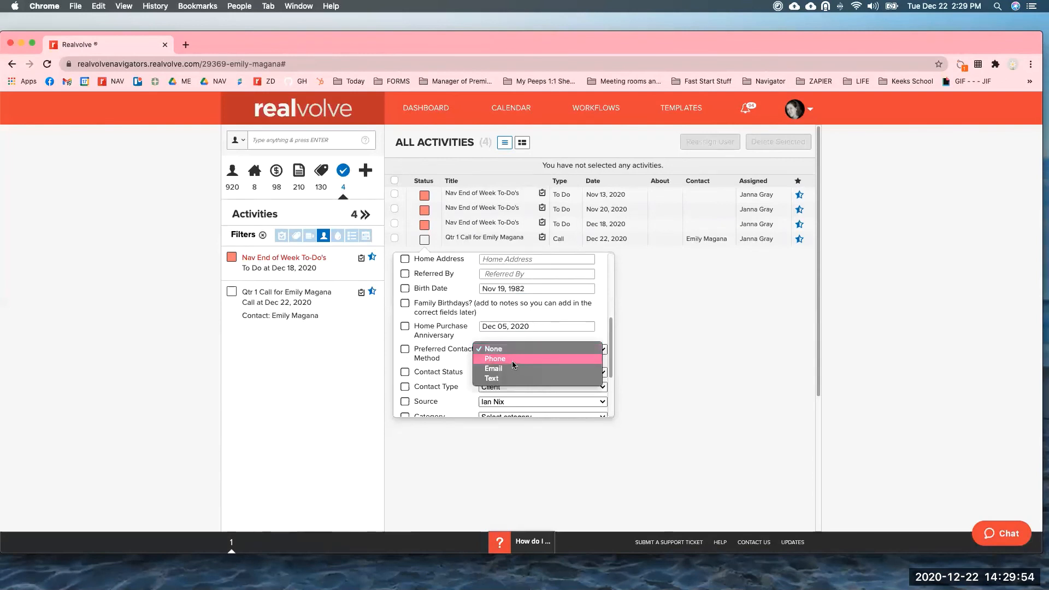
{"action": "key", "text": "Down"}
{"action": "key", "text": "Down"}
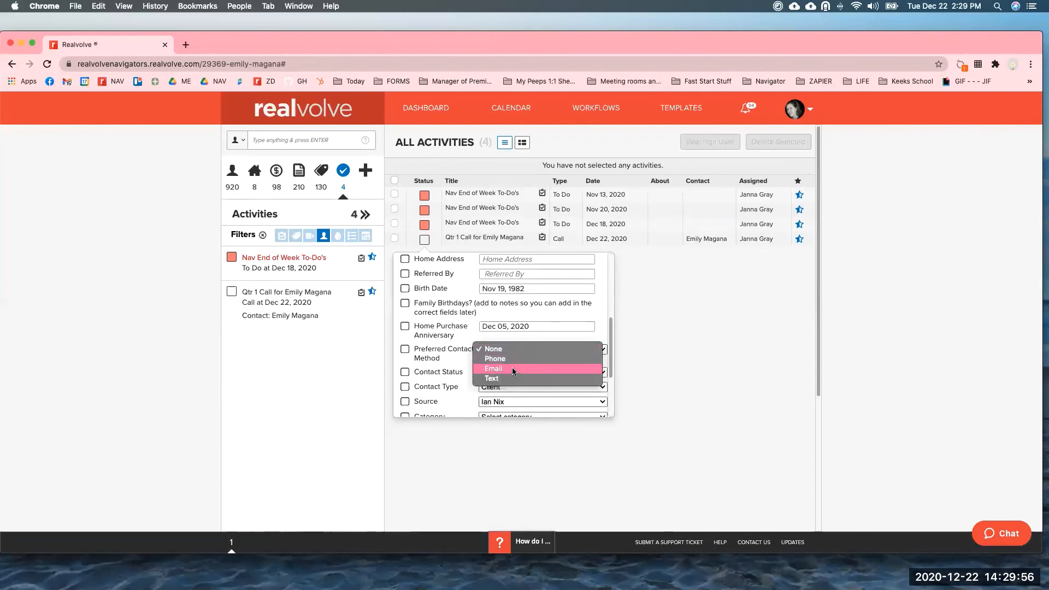
{"action": "left_click", "coordinate": [513, 376]}
{"action": "left_click", "coordinate": [405, 349]}
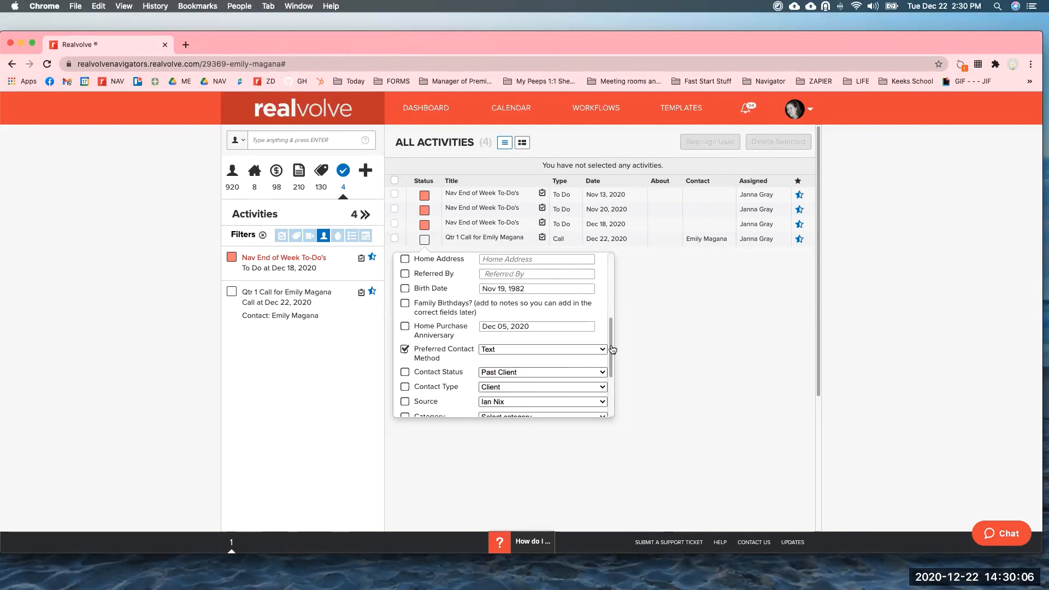
Set Category to A, tick Category and Contact Status, and save the checklist.
{"action": "scroll", "coordinate": [612, 350], "scroll_direction": "down", "scroll_amount": 3}
{"action": "left_click", "coordinate": [520, 307]}
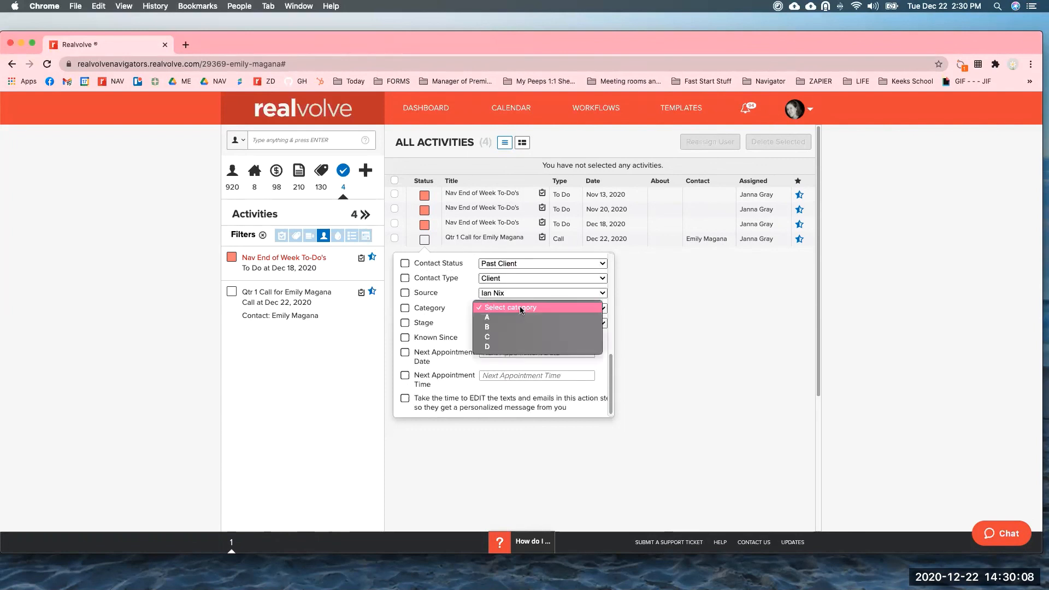
{"action": "left_click", "coordinate": [506, 318]}
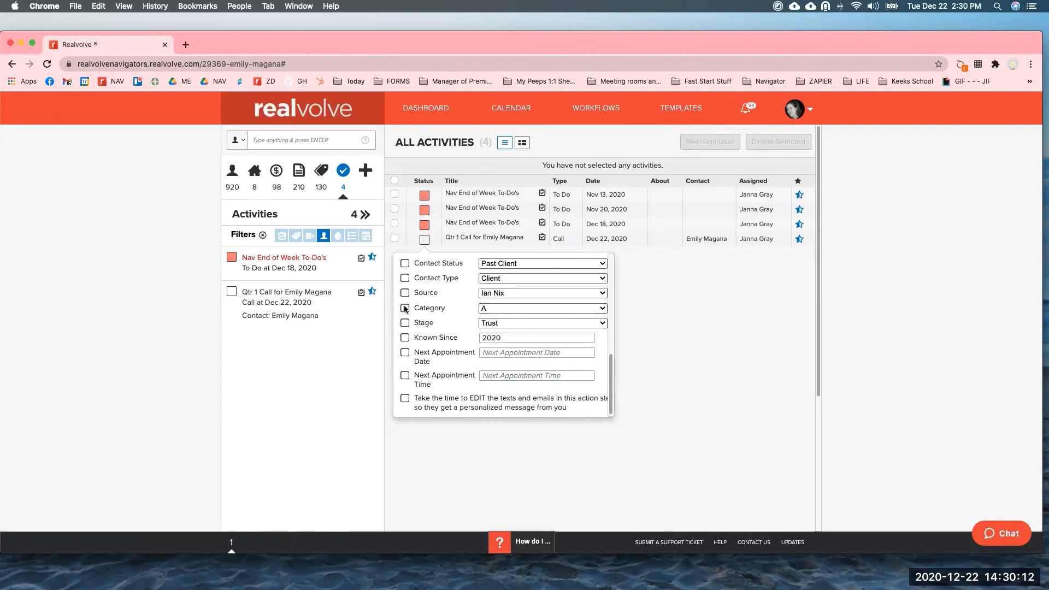
{"action": "left_click", "coordinate": [405, 308]}
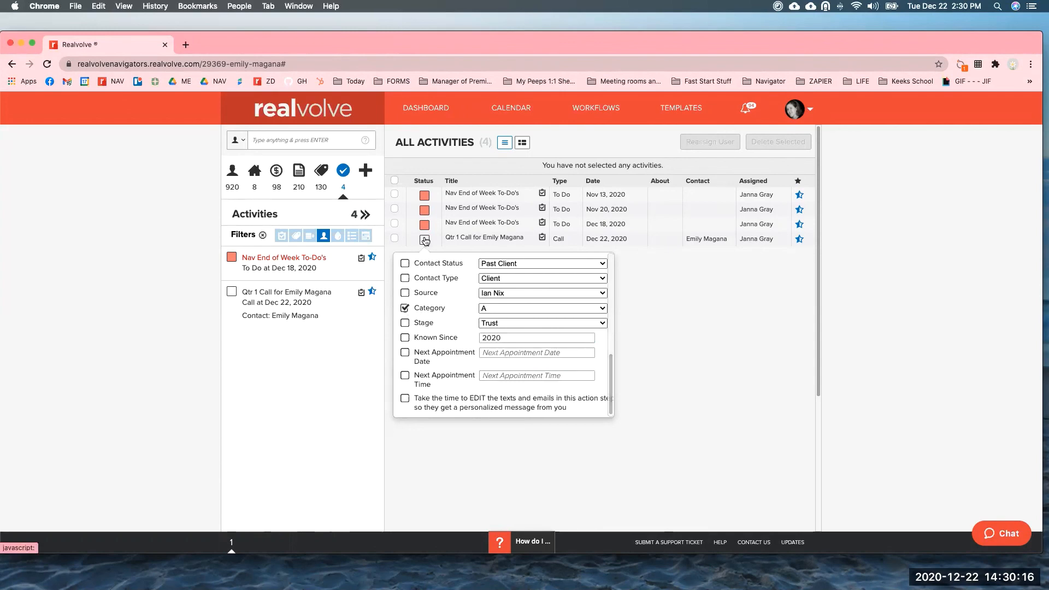
{"action": "left_click", "coordinate": [405, 263]}
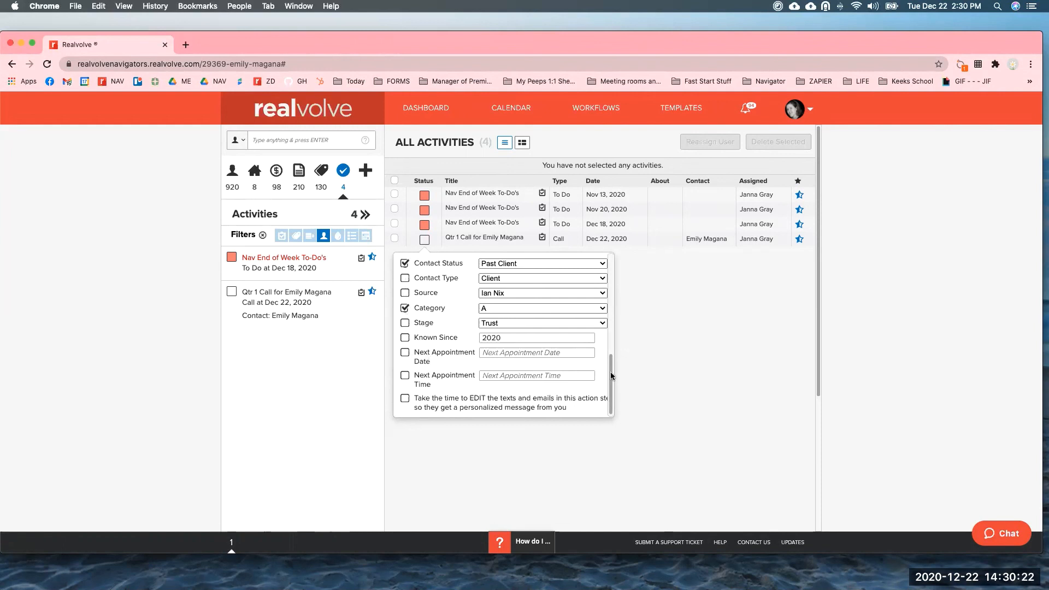
{"action": "scroll", "coordinate": [615, 376], "scroll_direction": "down", "scroll_amount": 1}
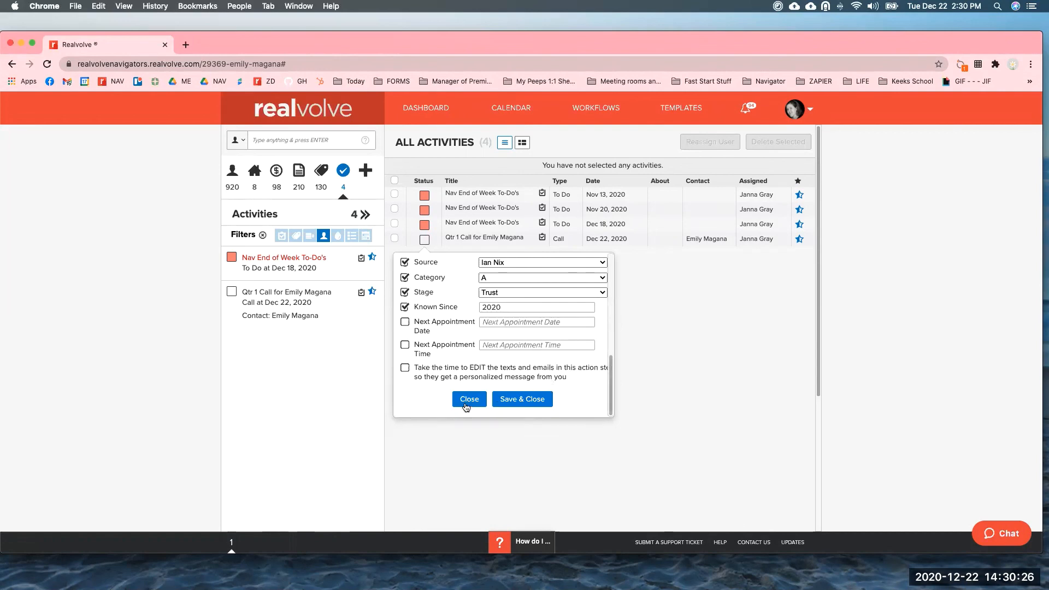
{"action": "left_click", "coordinate": [520, 401]}
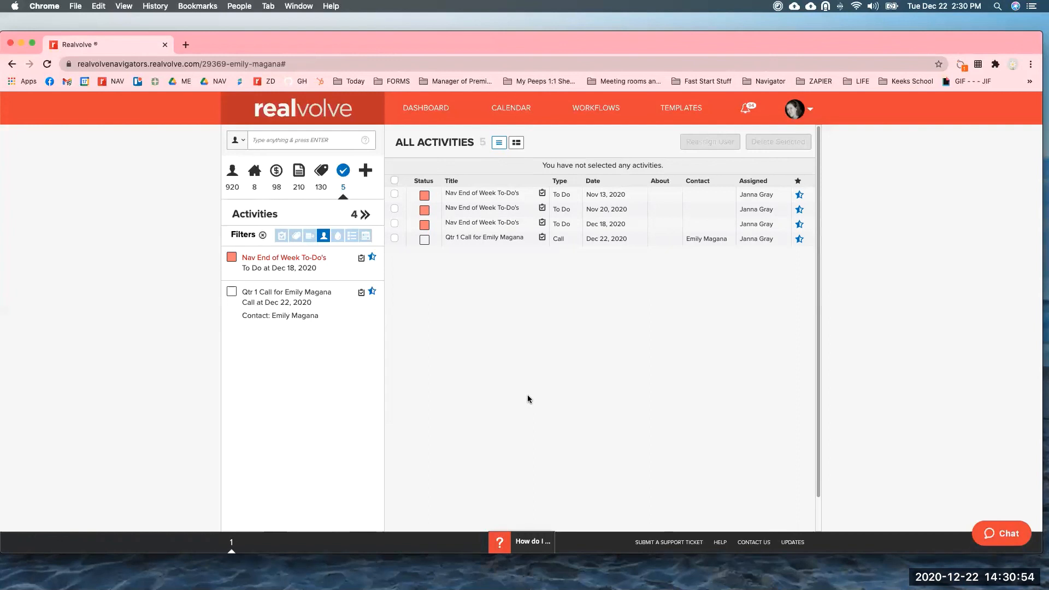
From the call row, open the contact's details, view the kids-home note, and edit the Qtr 1 call.
{"action": "left_click", "coordinate": [708, 239]}
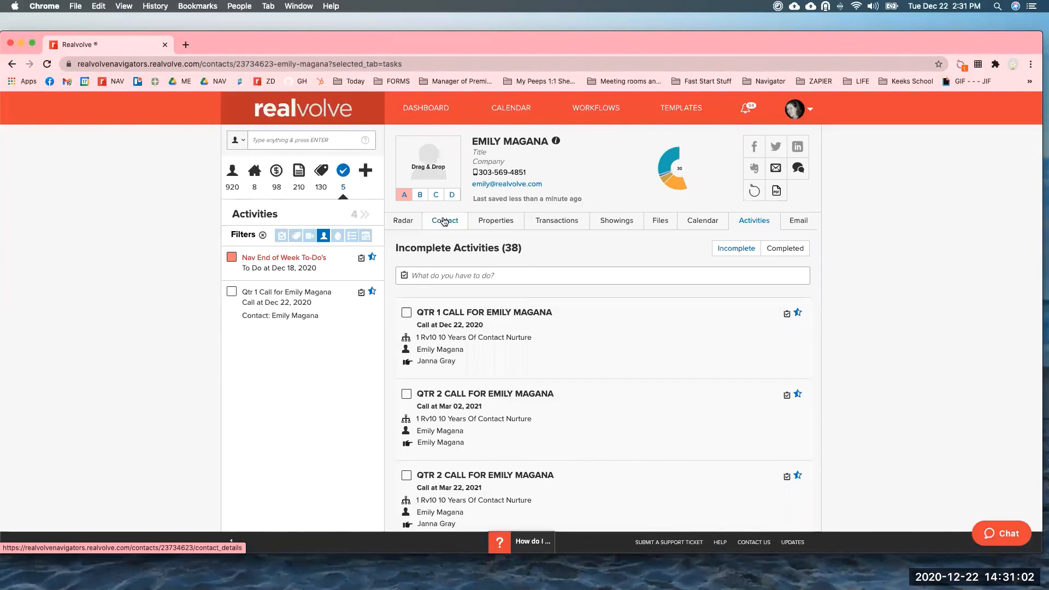
{"action": "left_click", "coordinate": [444, 221]}
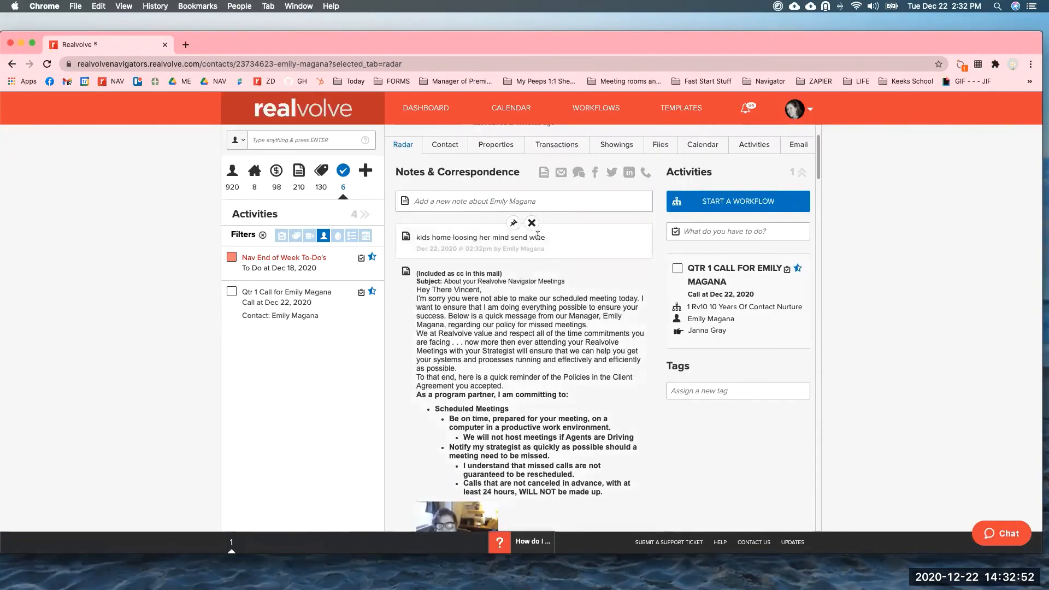
{"action": "left_click", "coordinate": [537, 235]}
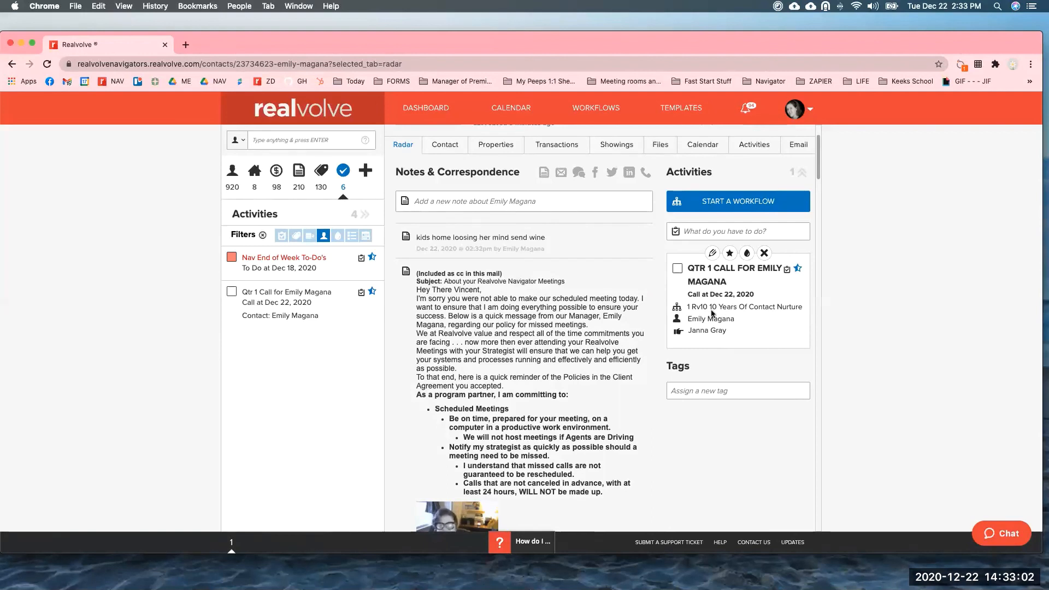
{"action": "left_click", "coordinate": [713, 254]}
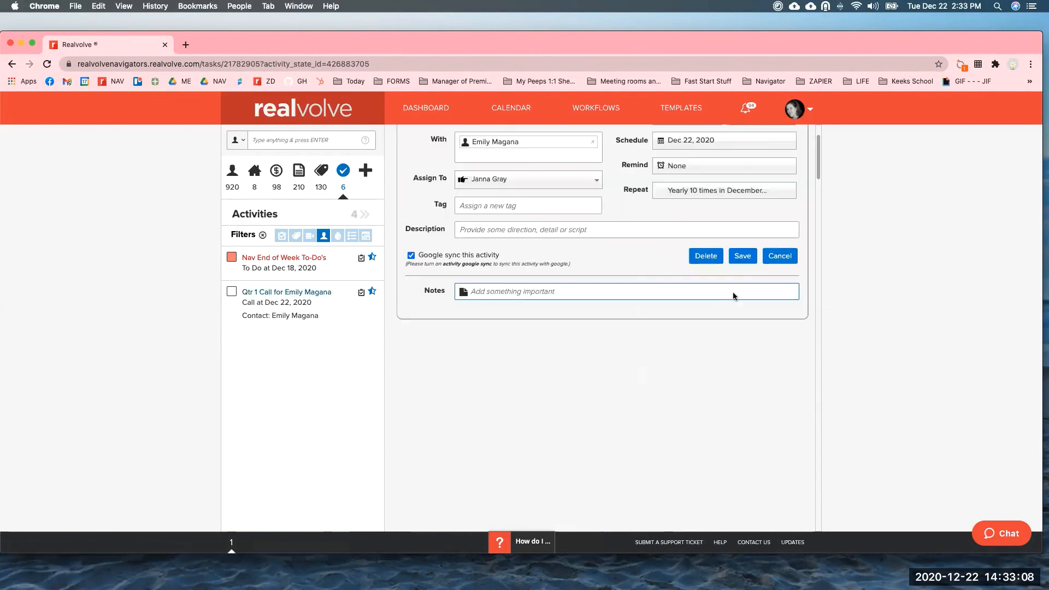
Move the Qtr 1 call's start date to Jan 15, 2021 for this and following calls.
{"action": "left_click", "coordinate": [701, 217]}
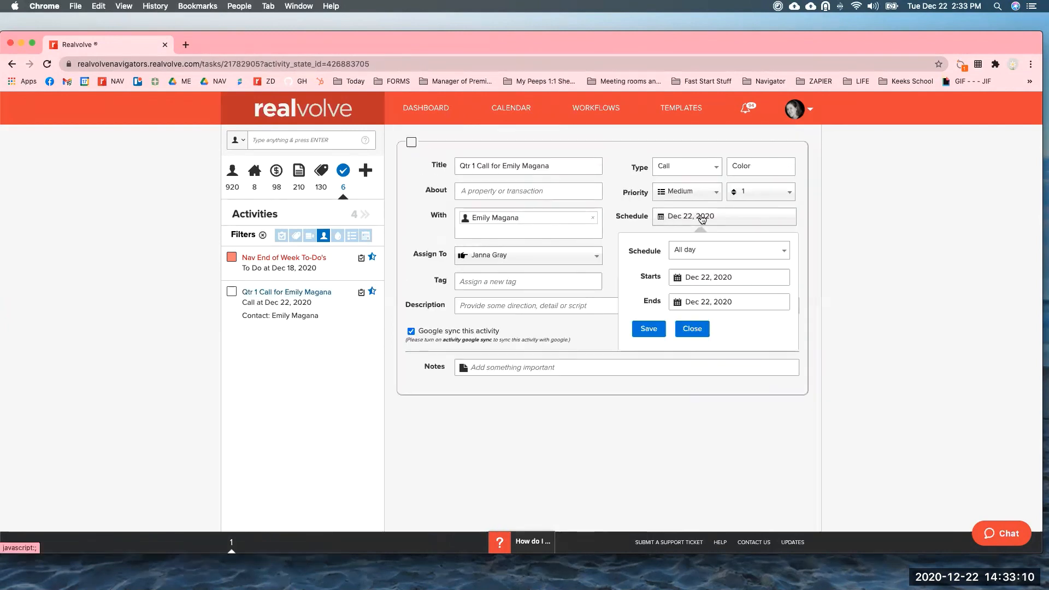
{"action": "left_click", "coordinate": [711, 276]}
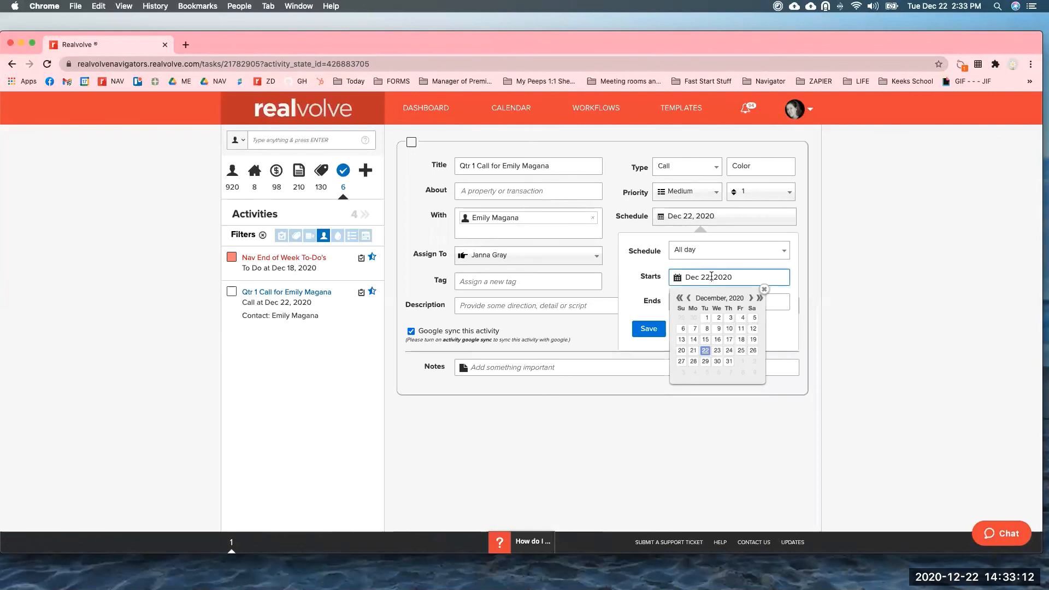
{"action": "left_click", "coordinate": [751, 298]}
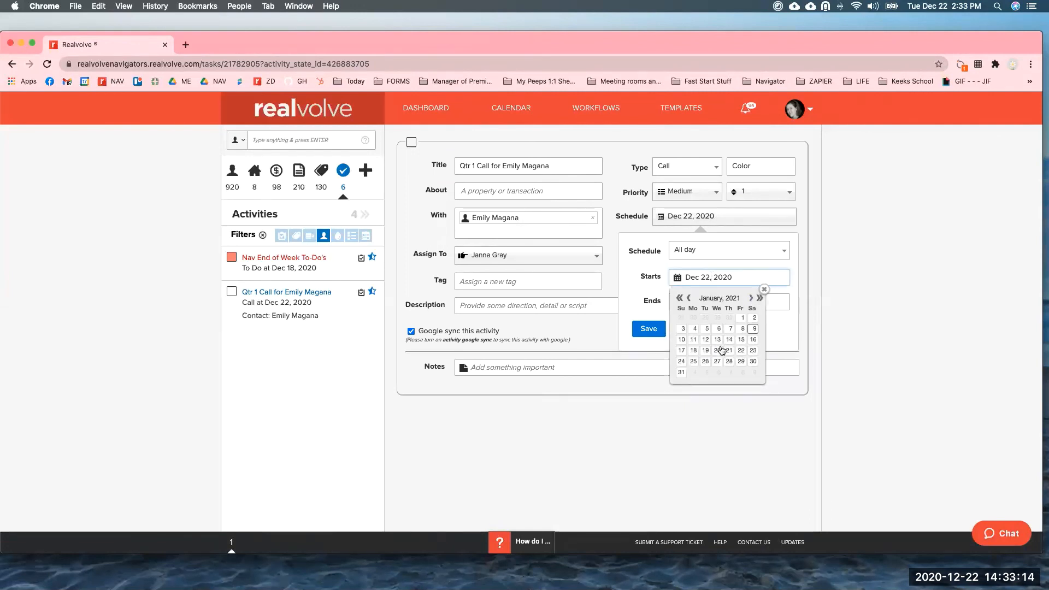
{"action": "left_click", "coordinate": [741, 340]}
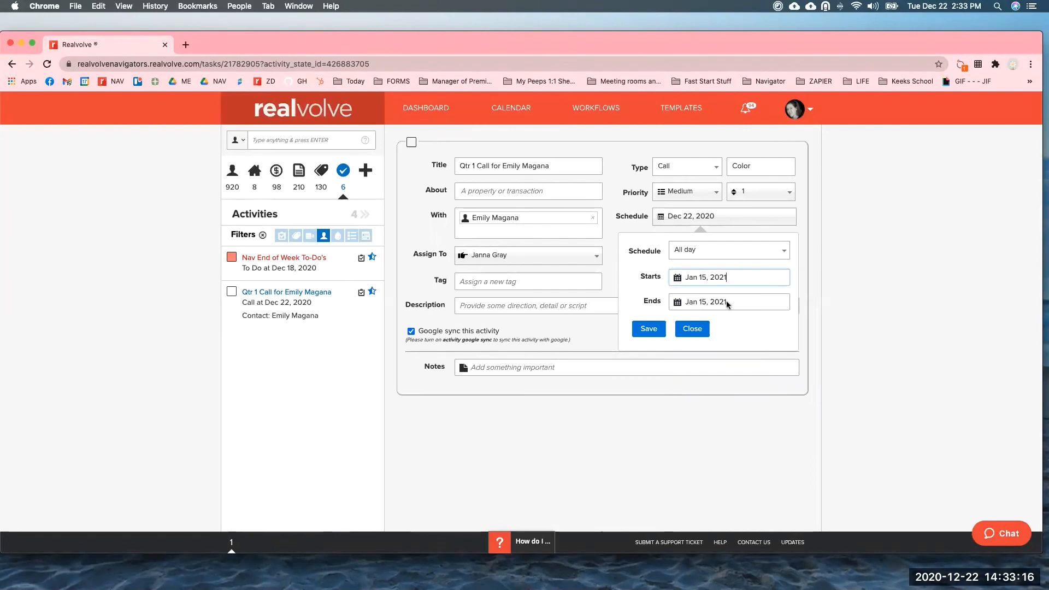
{"action": "left_click", "coordinate": [650, 329]}
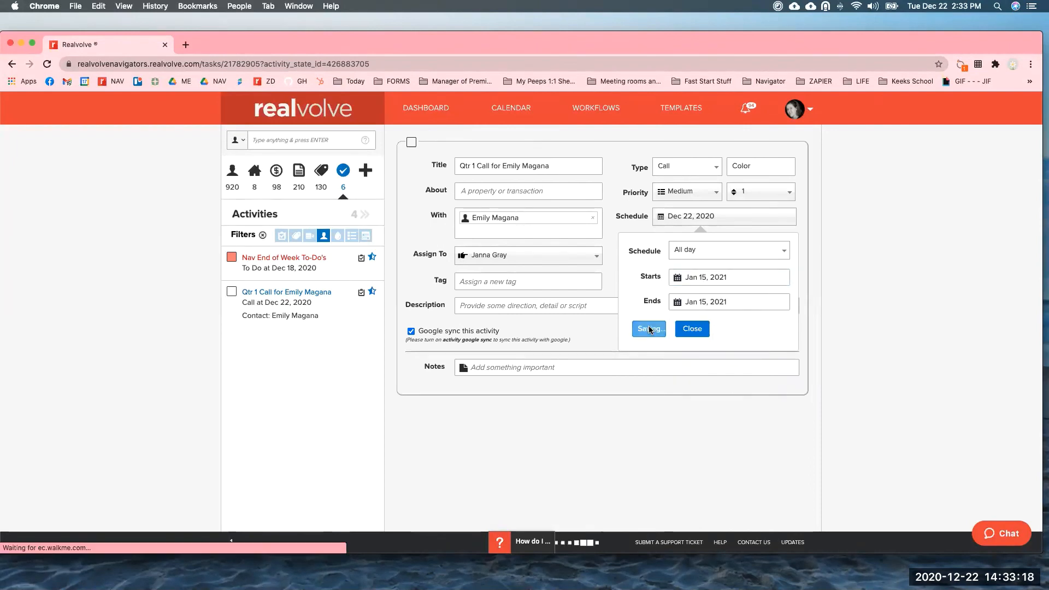
{"action": "left_click", "coordinate": [750, 334]}
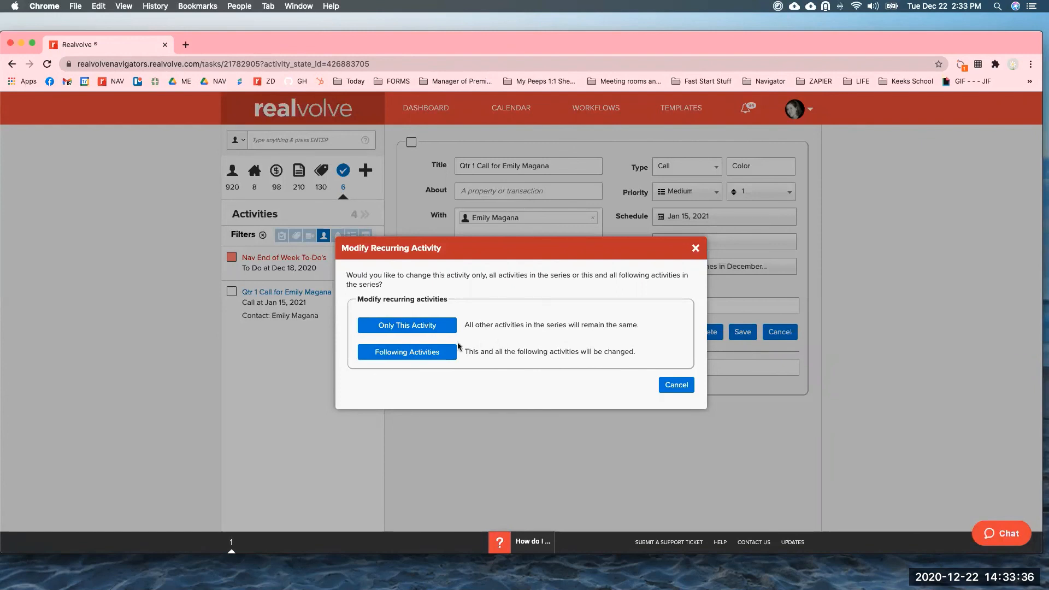
{"action": "left_click", "coordinate": [411, 356]}
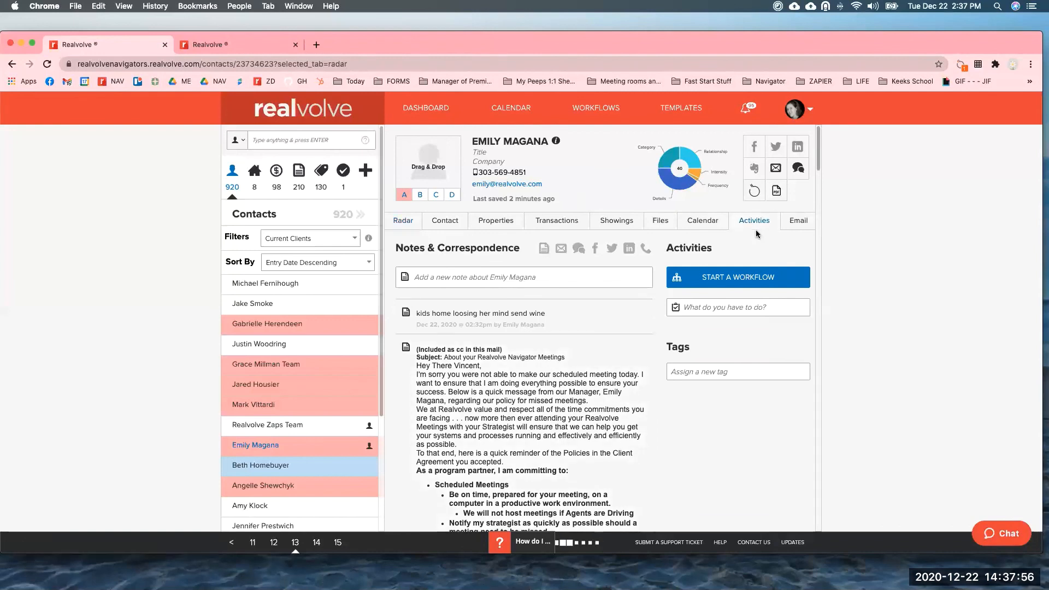
In the contact's Activities, remove the Mar 02 Qtr 2 call with all remaining workflow activities.
{"action": "left_click", "coordinate": [757, 233]}
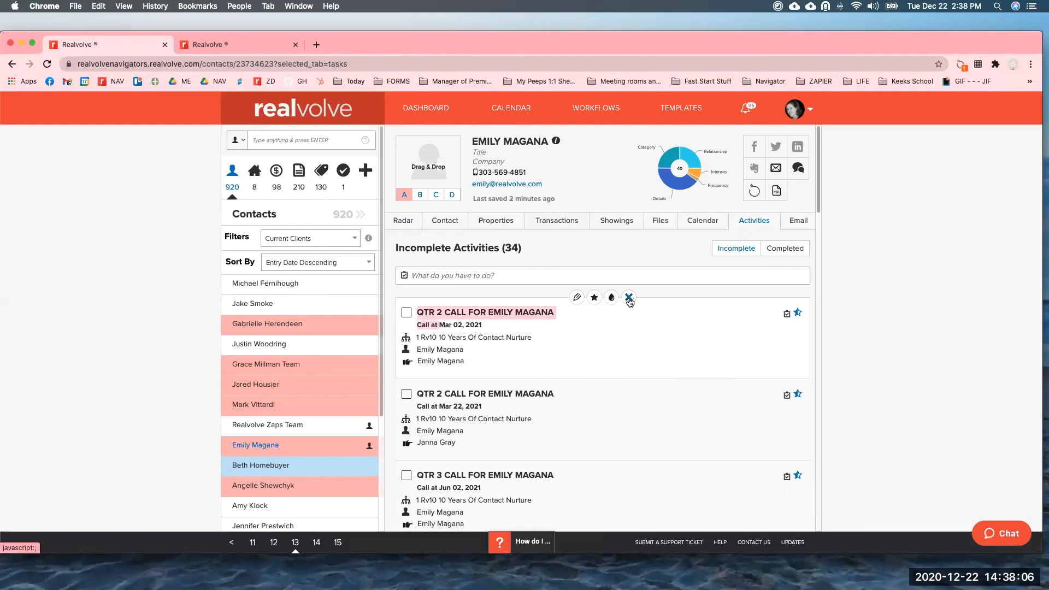
{"action": "left_click", "coordinate": [629, 298]}
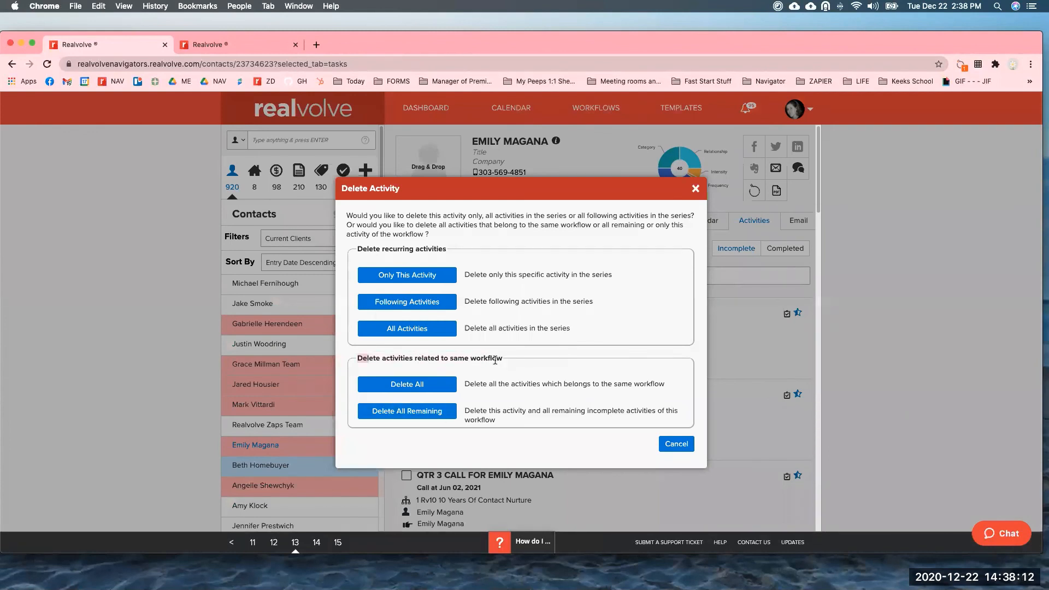
{"action": "left_click", "coordinate": [417, 413]}
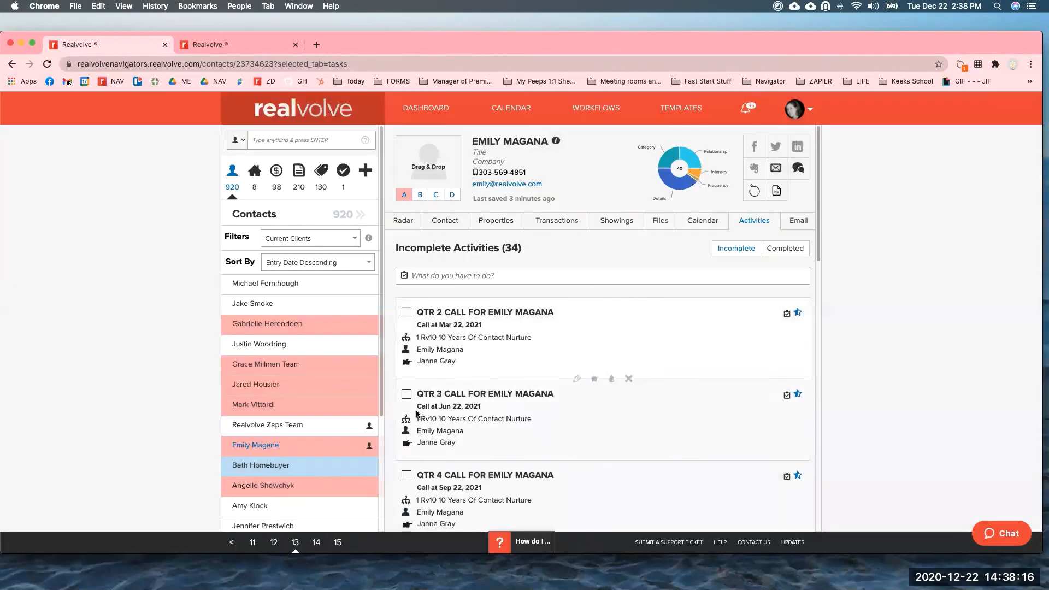